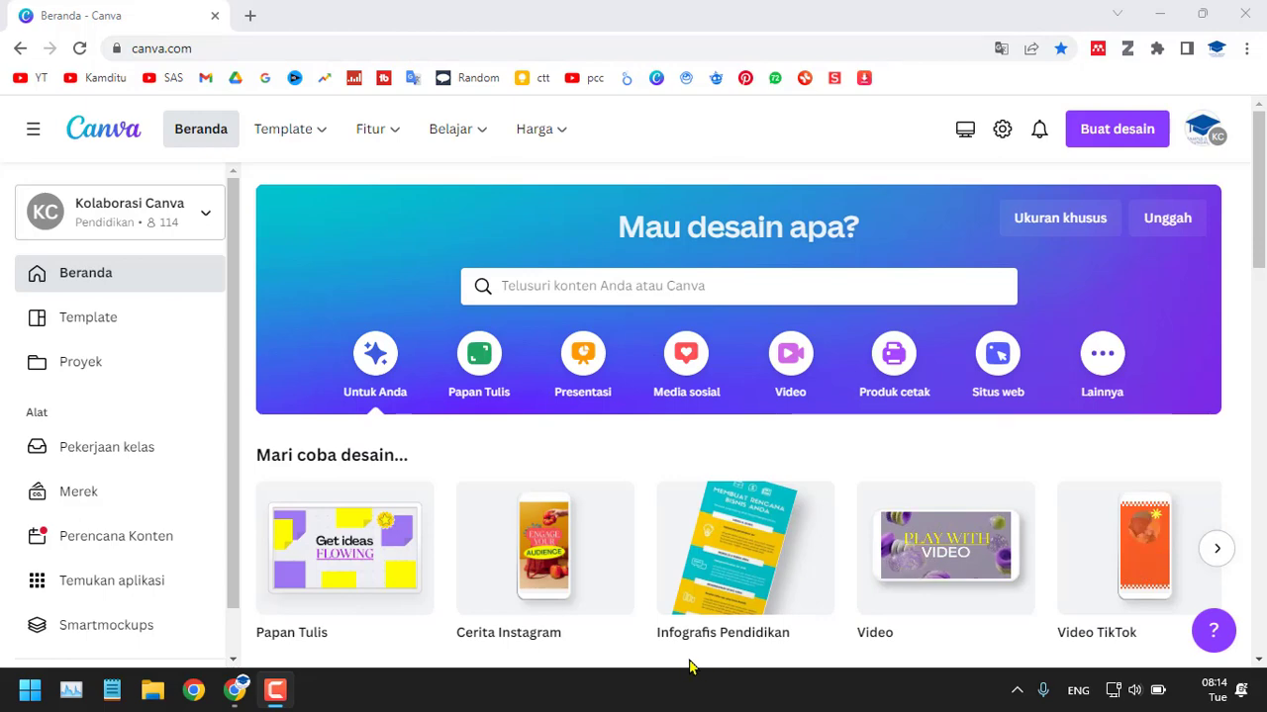
left_click(249, 16)
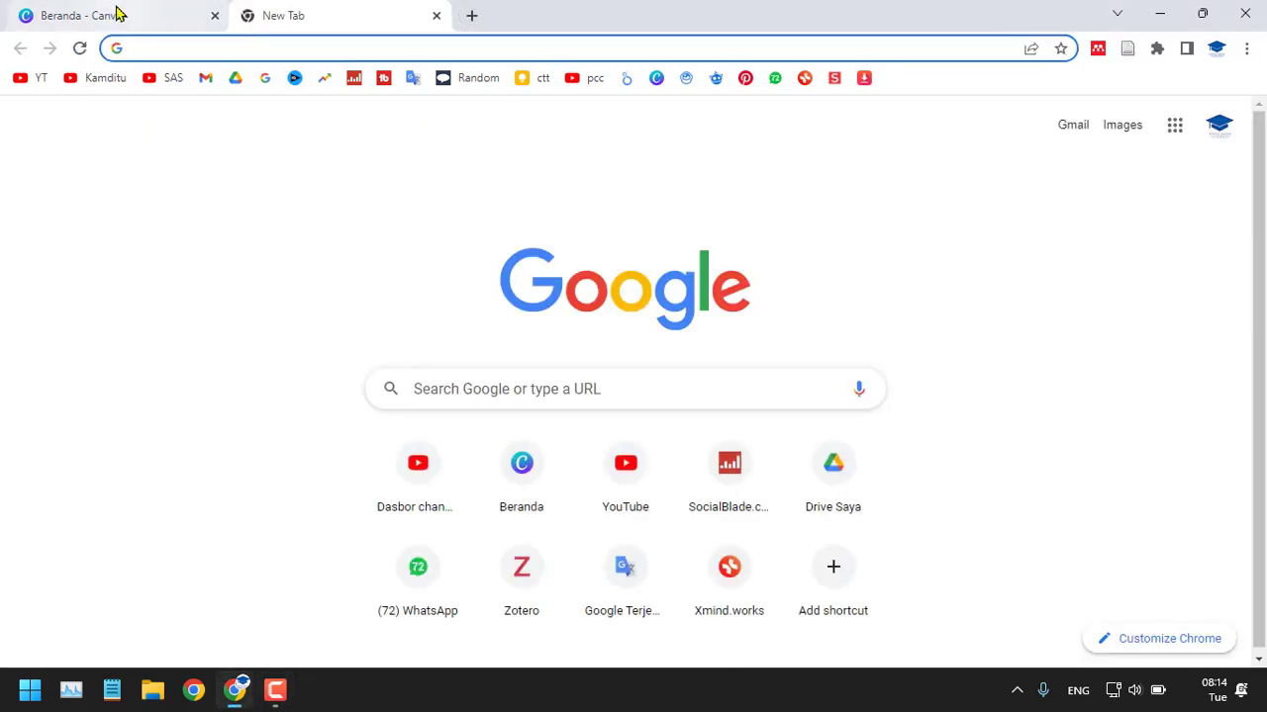
left_click(116, 11)
left_click(330, 8)
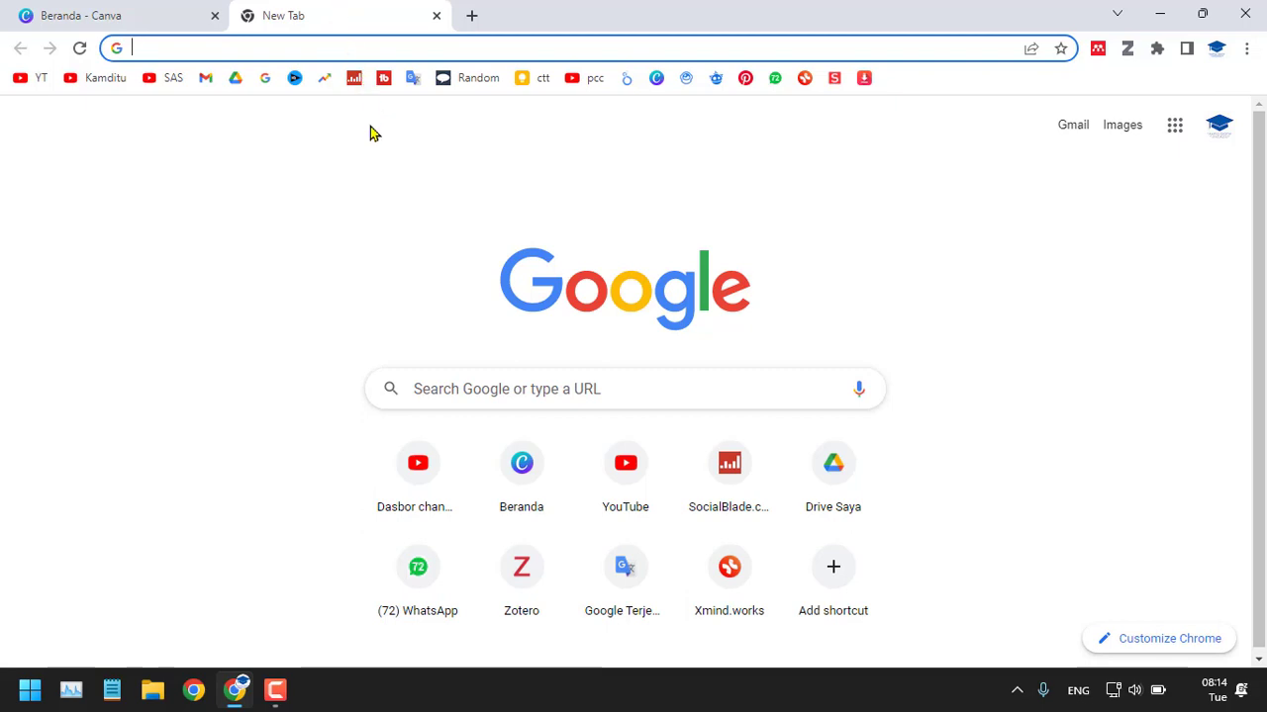
left_click(113, 10)
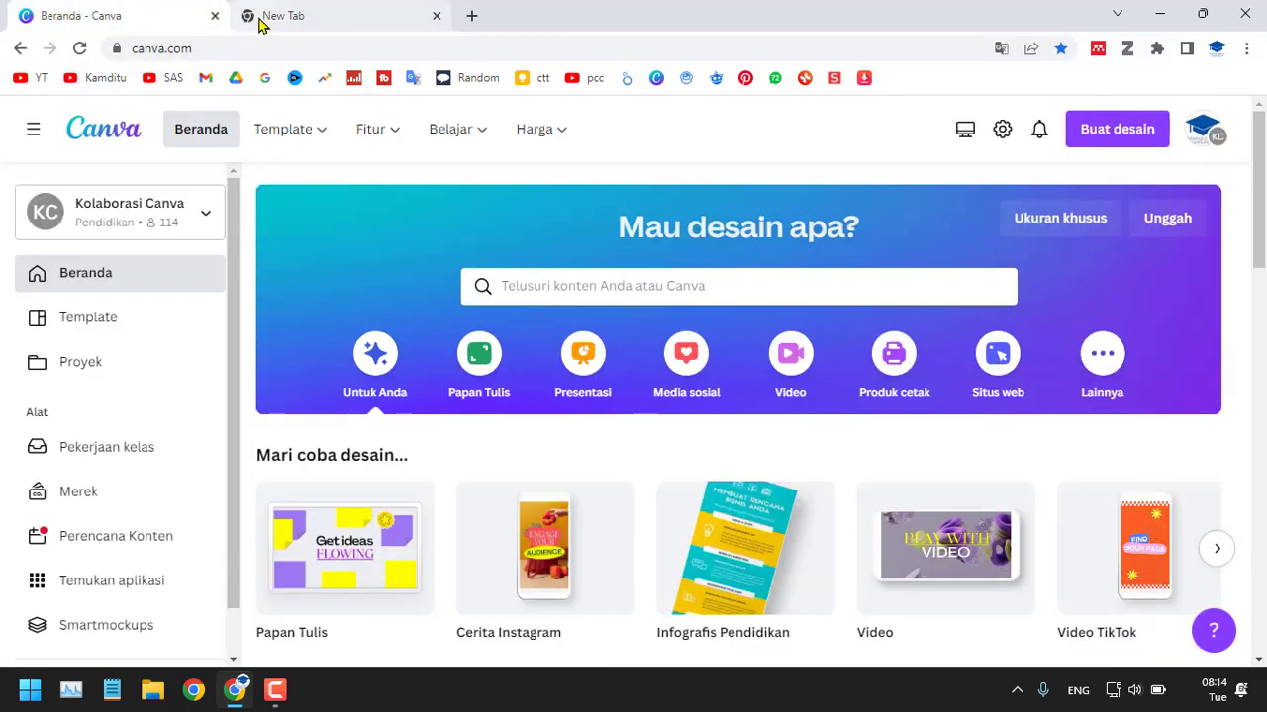
mouse_move(259, 23)
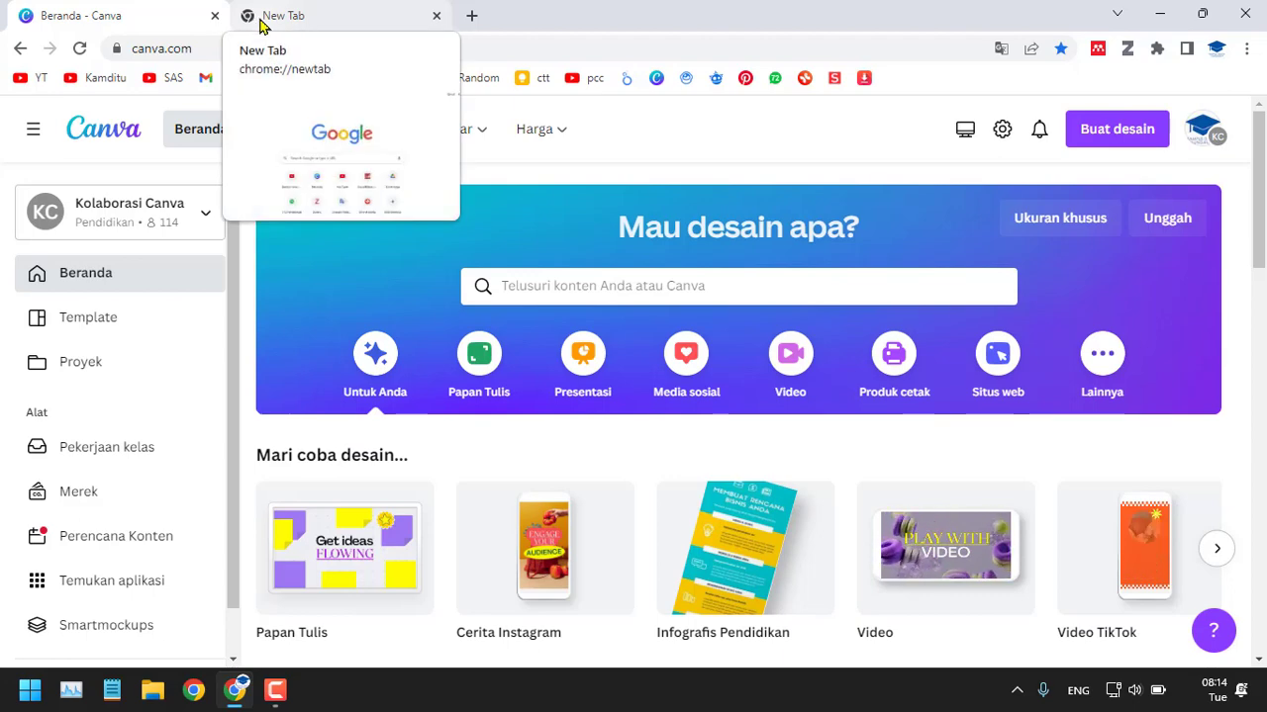
scroll(659, 255, "down", 4)
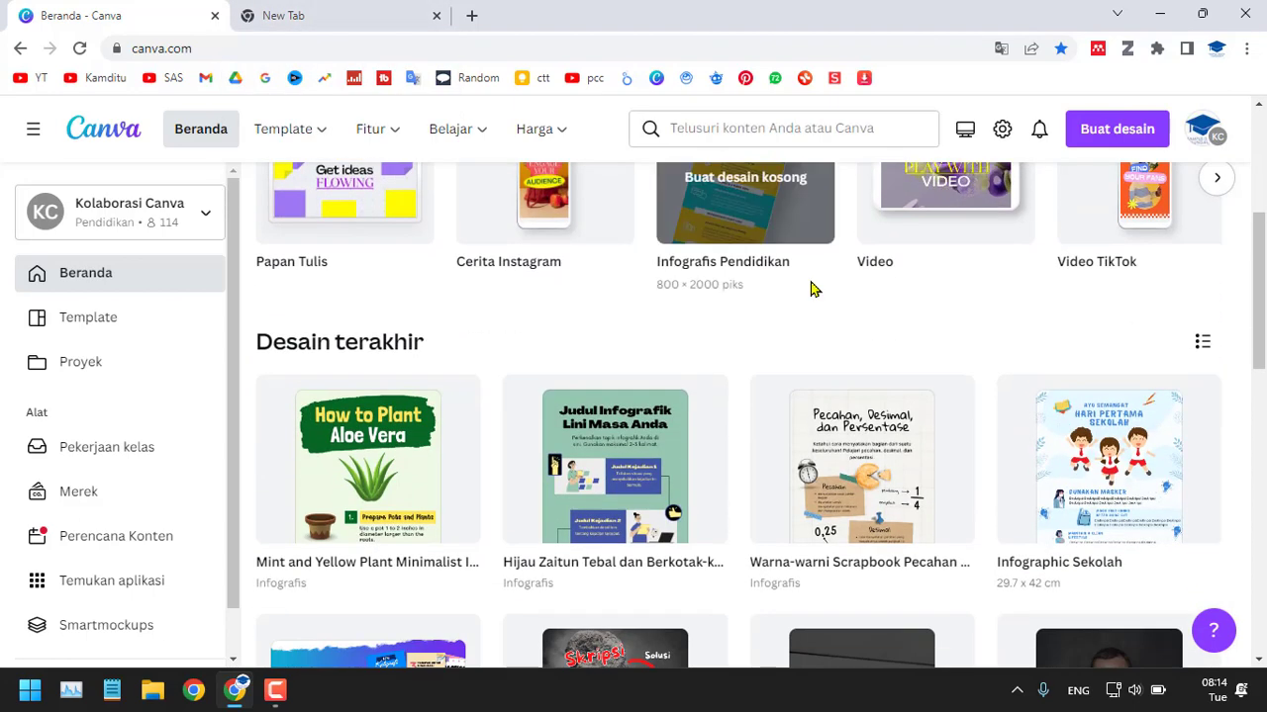
scroll(913, 351, "down", 6)
scroll(911, 351, "up", 7)
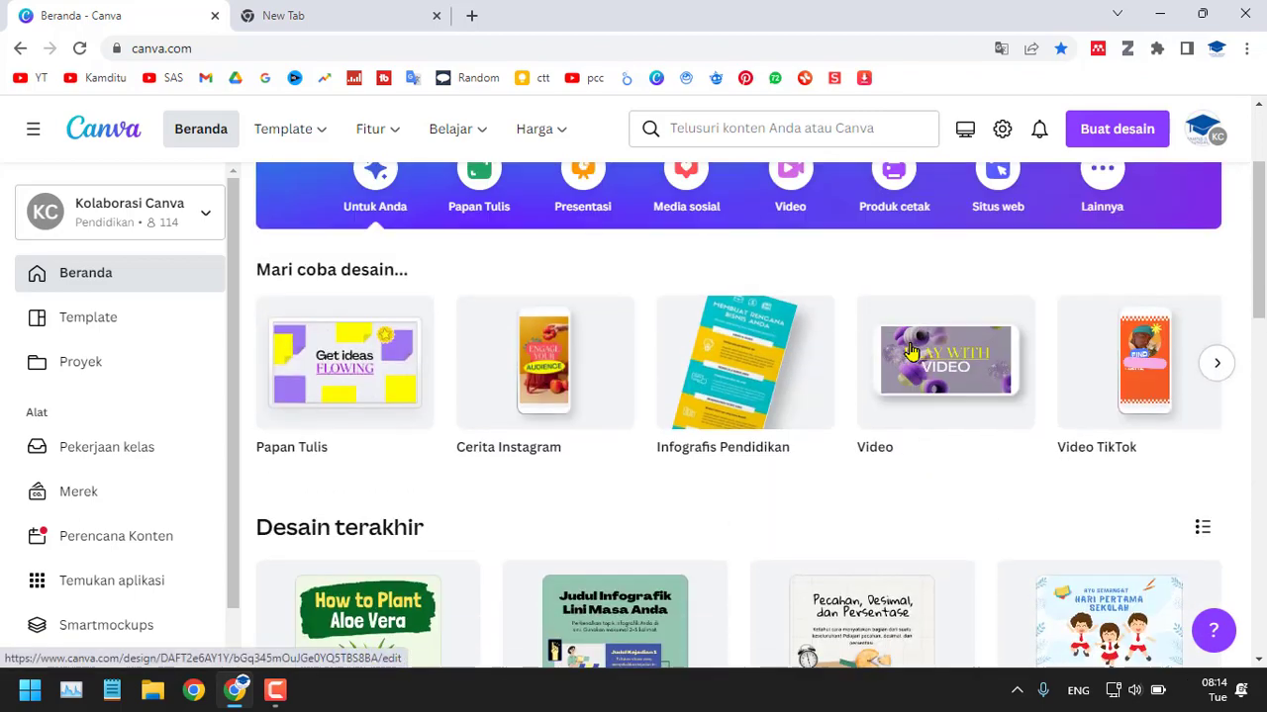
mouse_move(910, 351)
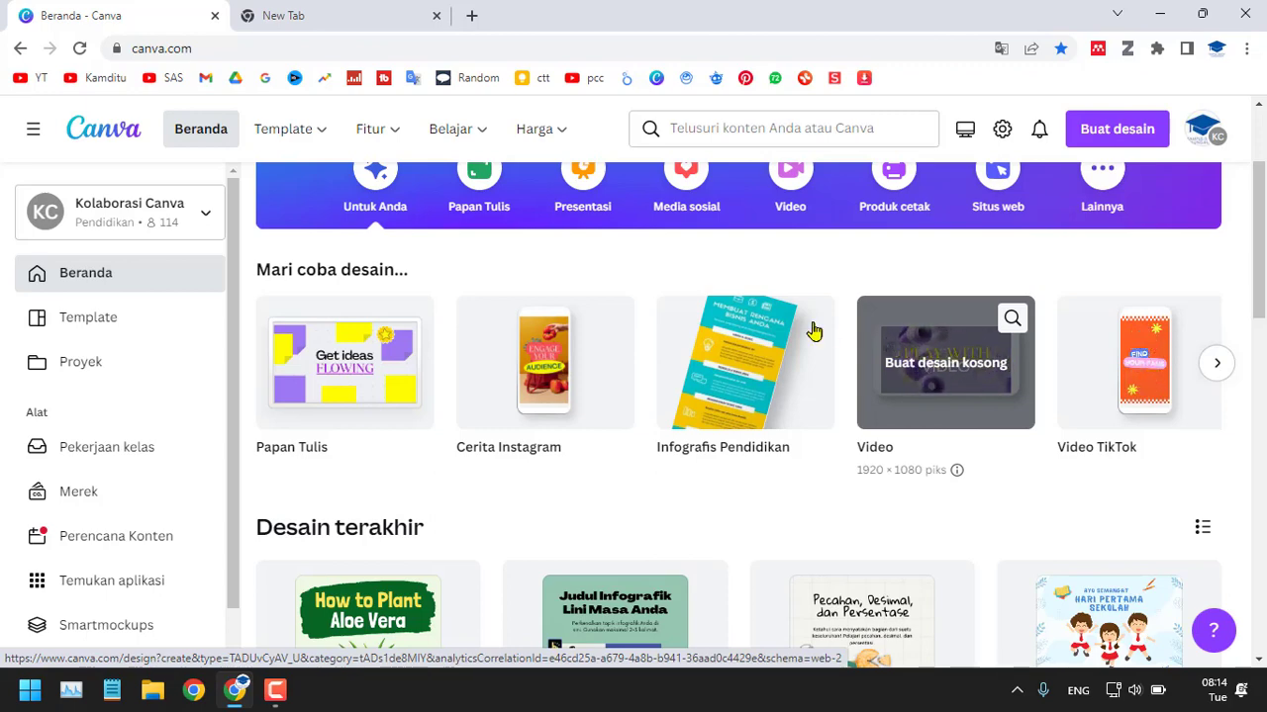
scroll(708, 305, "up", 2)
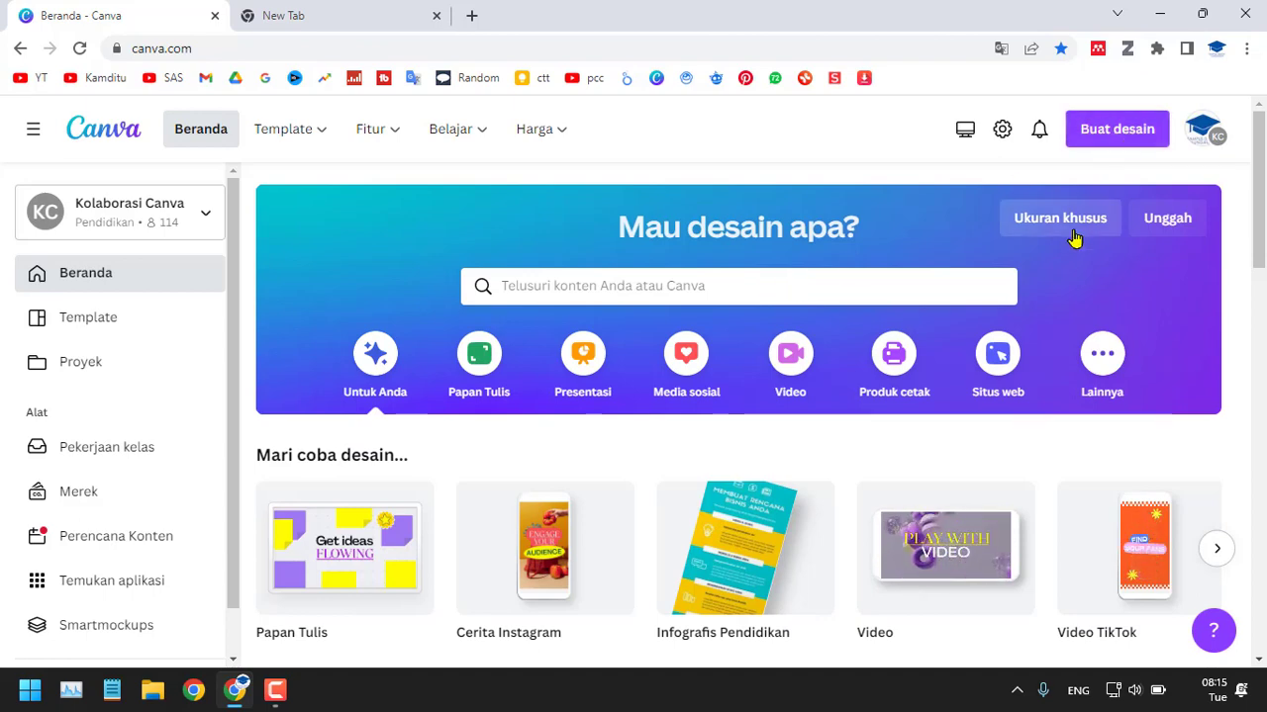
Create a blank Konten Instagram (Persegi) design of 1080 × 1080 px and dismiss the scheduling tip.
left_click(1113, 150)
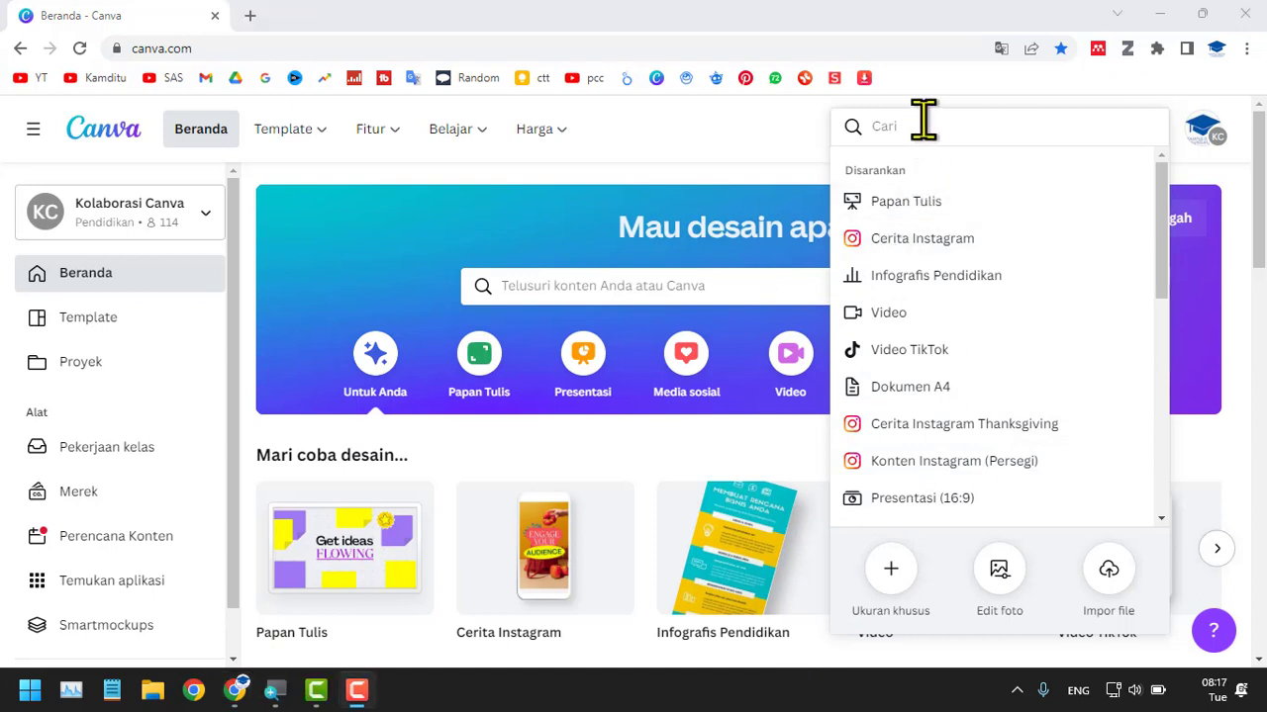
left_click(965, 473)
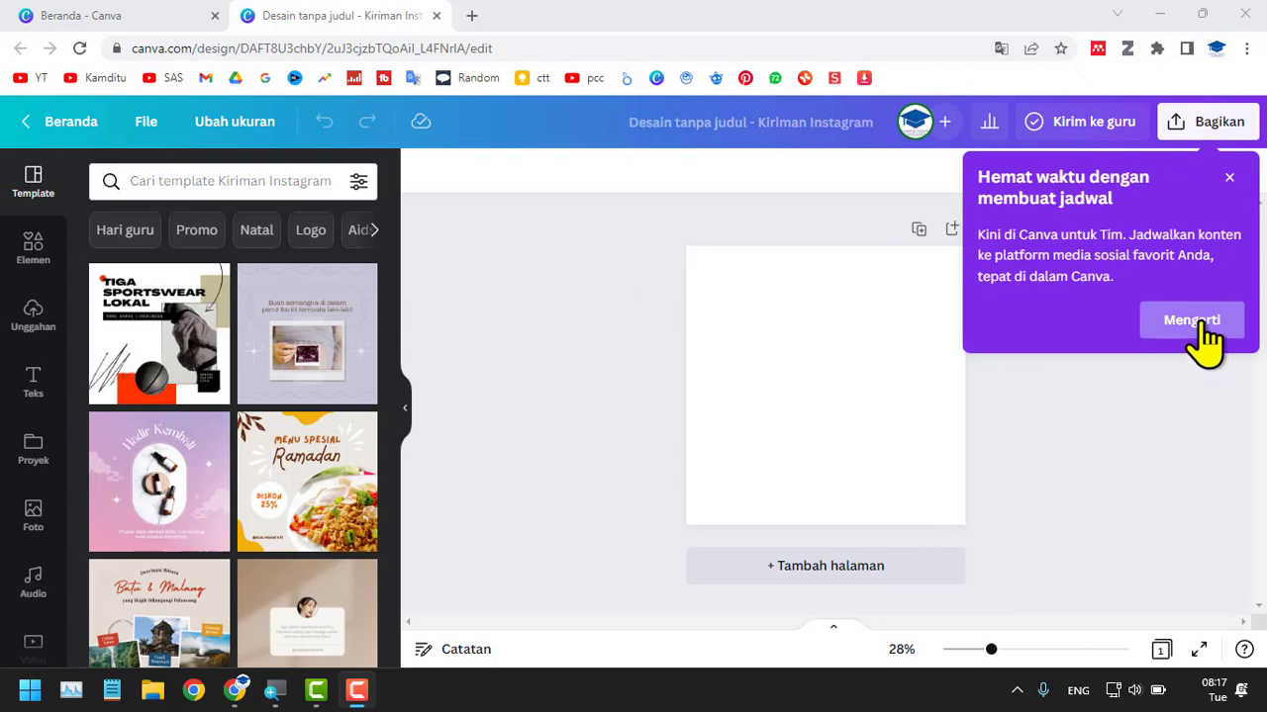
left_click(1200, 327)
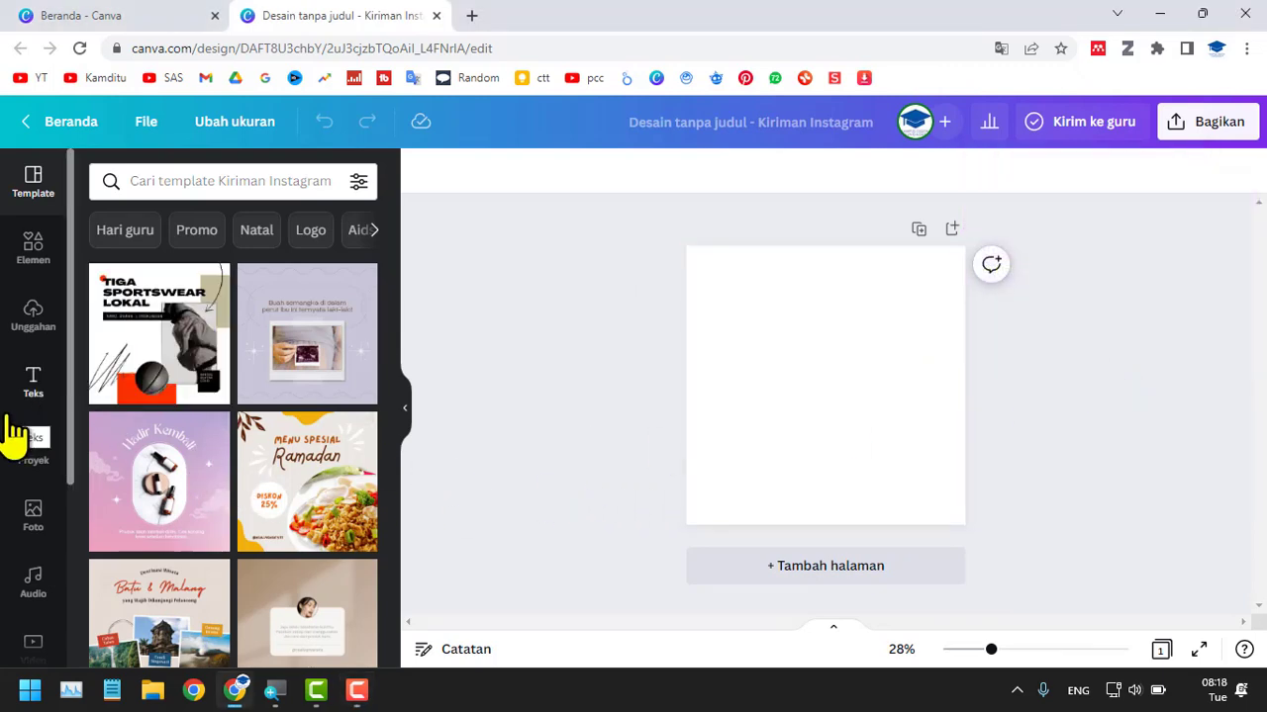
scroll(874, 455, "up", 1)
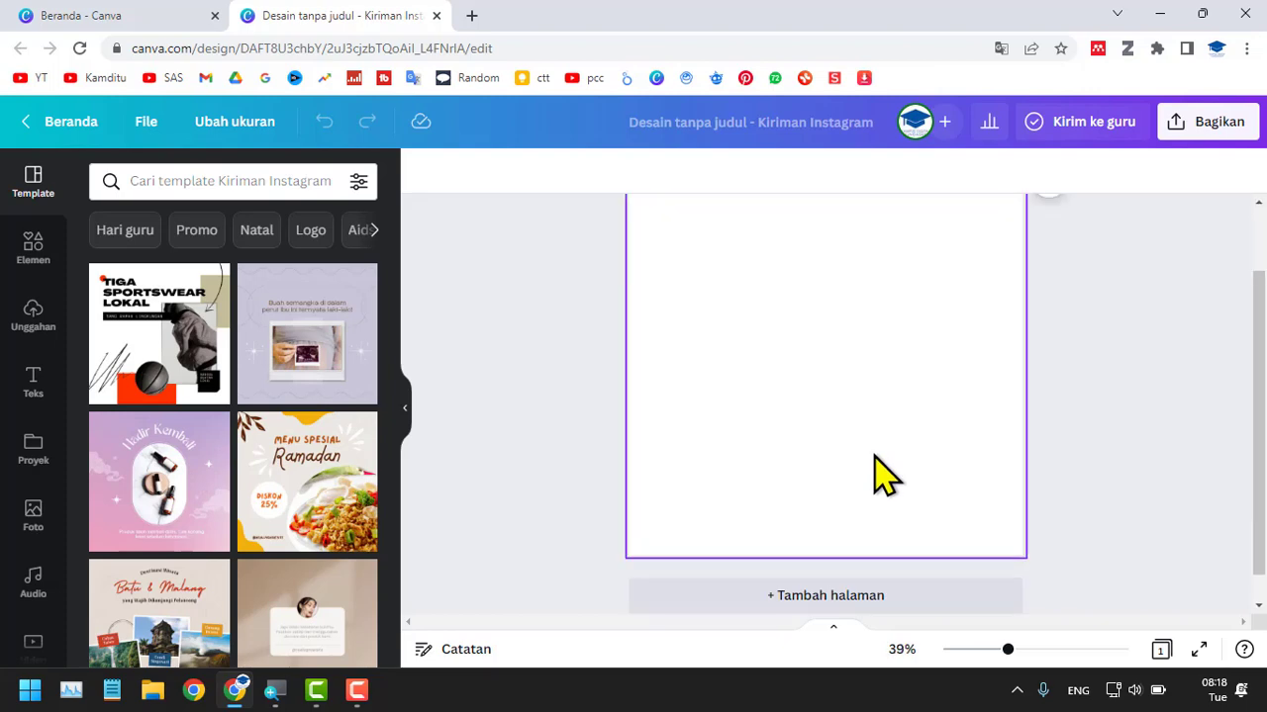
scroll(873, 455, "down", 1)
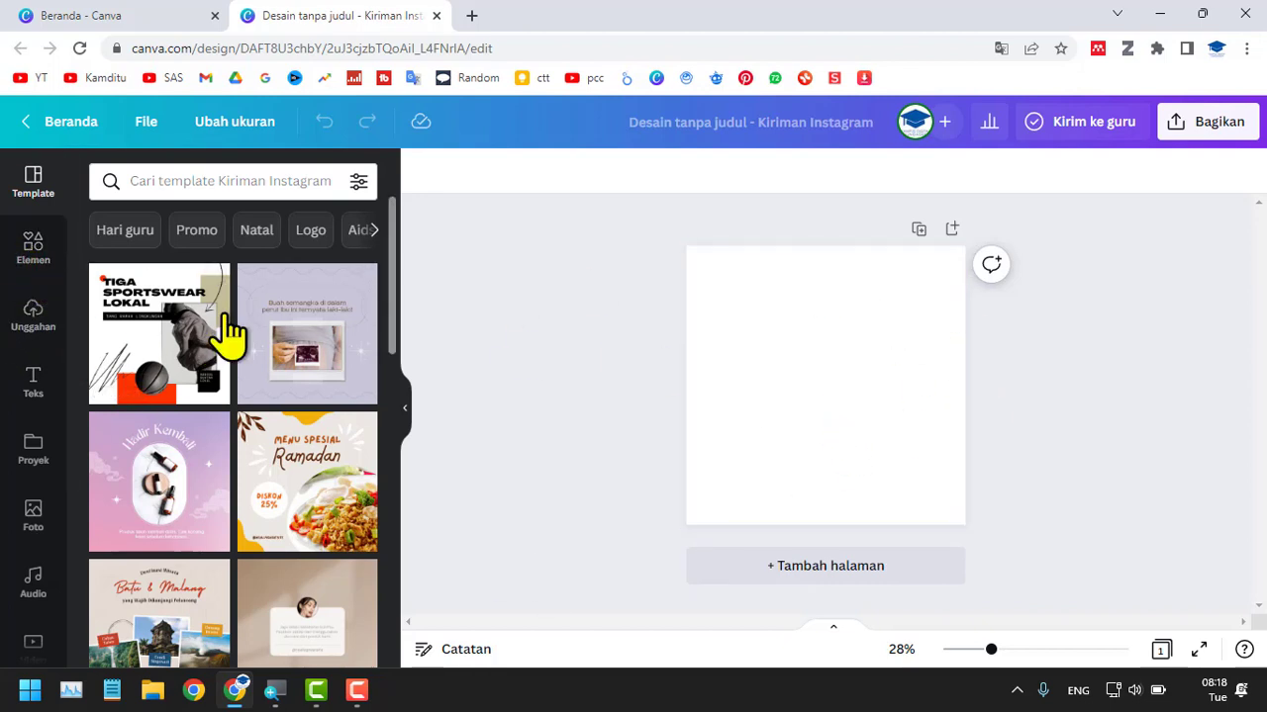
Insert a grid (Kisi) of four equal cells, two by two, from the elements onto the blank page.
left_click(32, 247)
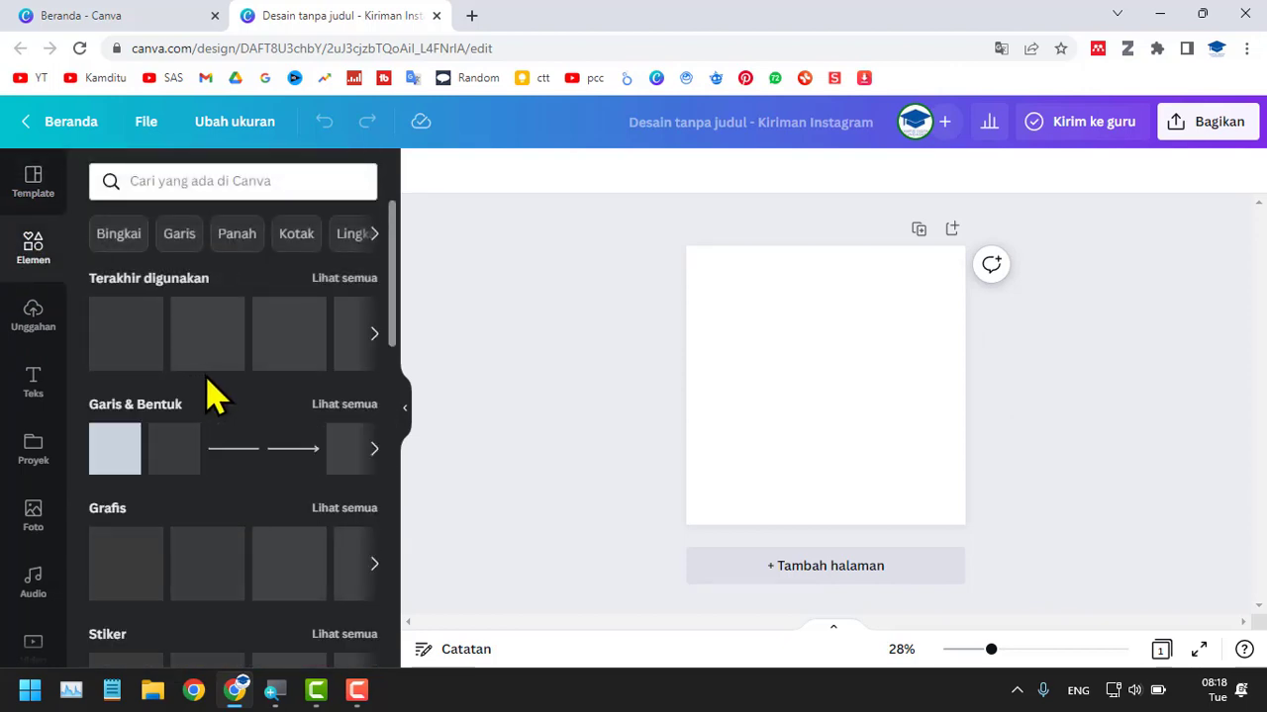
scroll(317, 418, "down", 15)
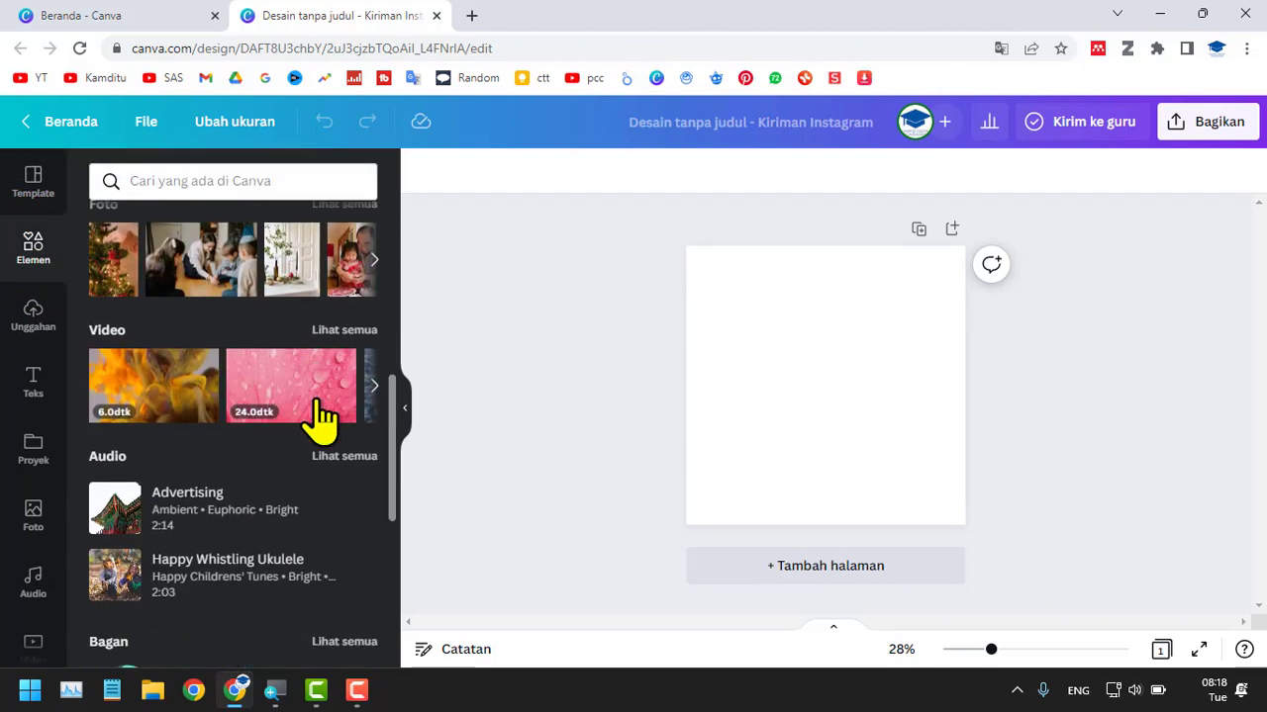
scroll(337, 445, "down", 2)
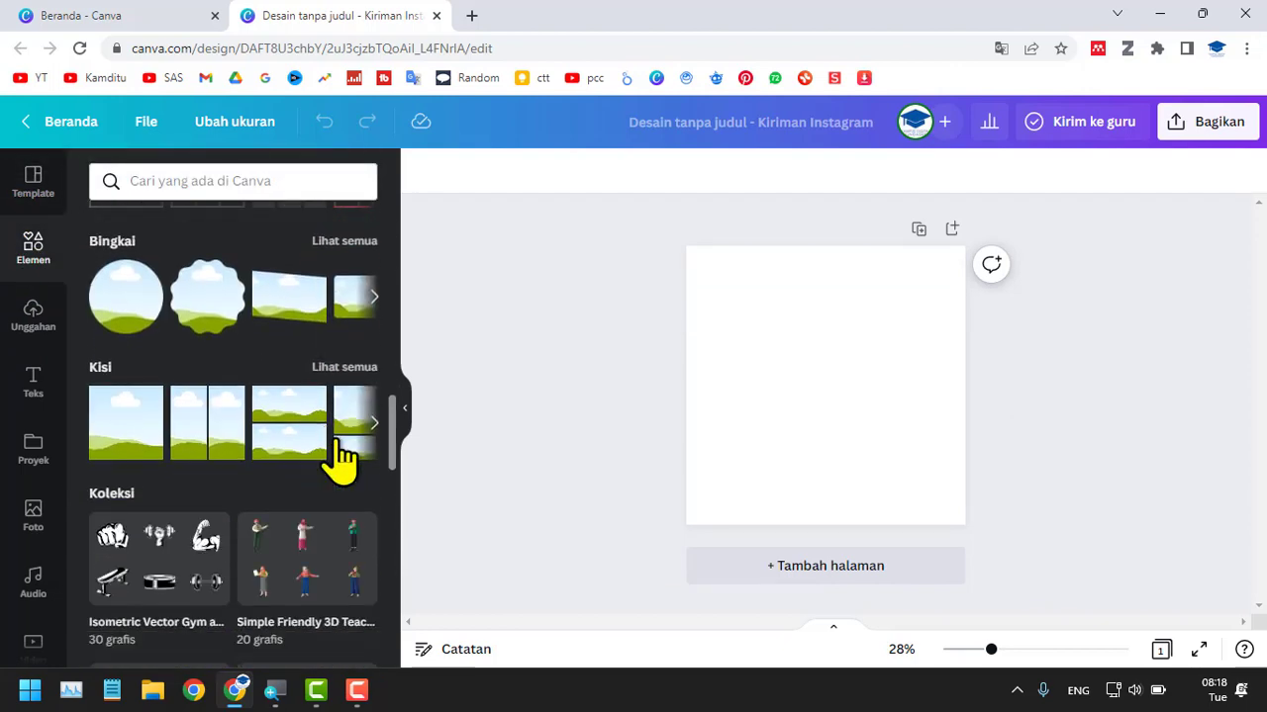
left_click(344, 367)
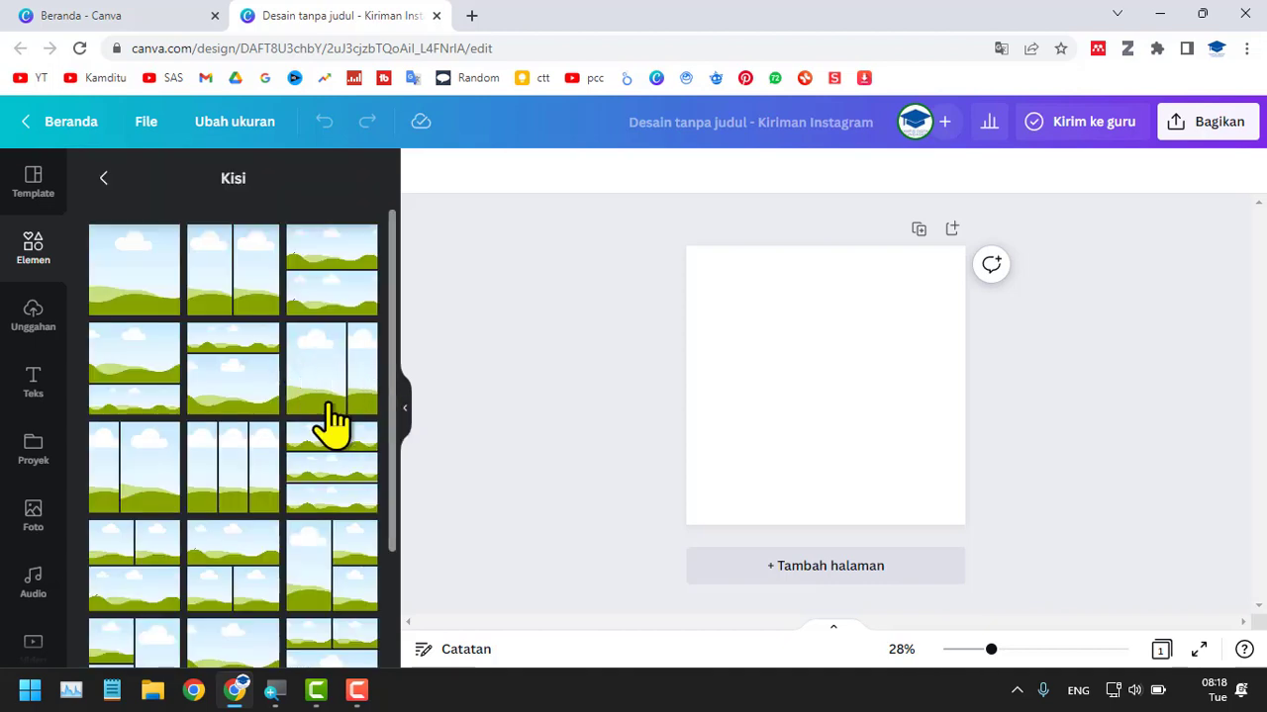
scroll(332, 421, "down", 3)
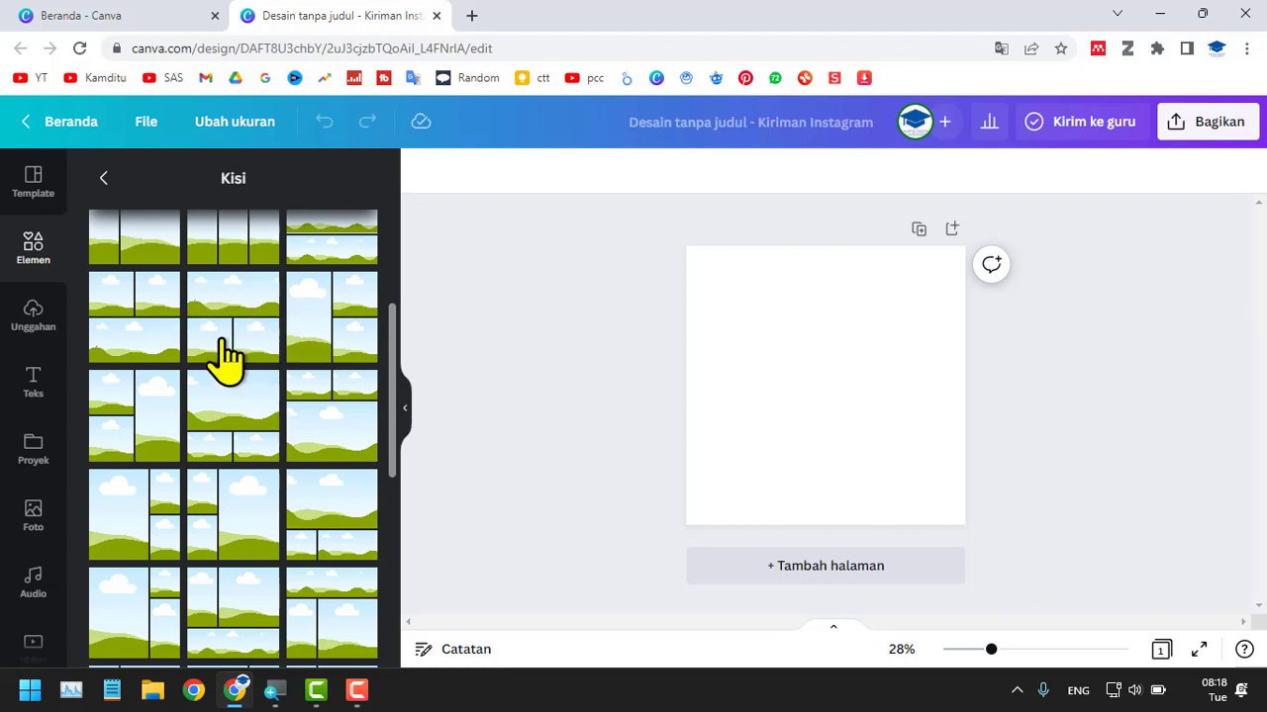
scroll(283, 405, "down", 5)
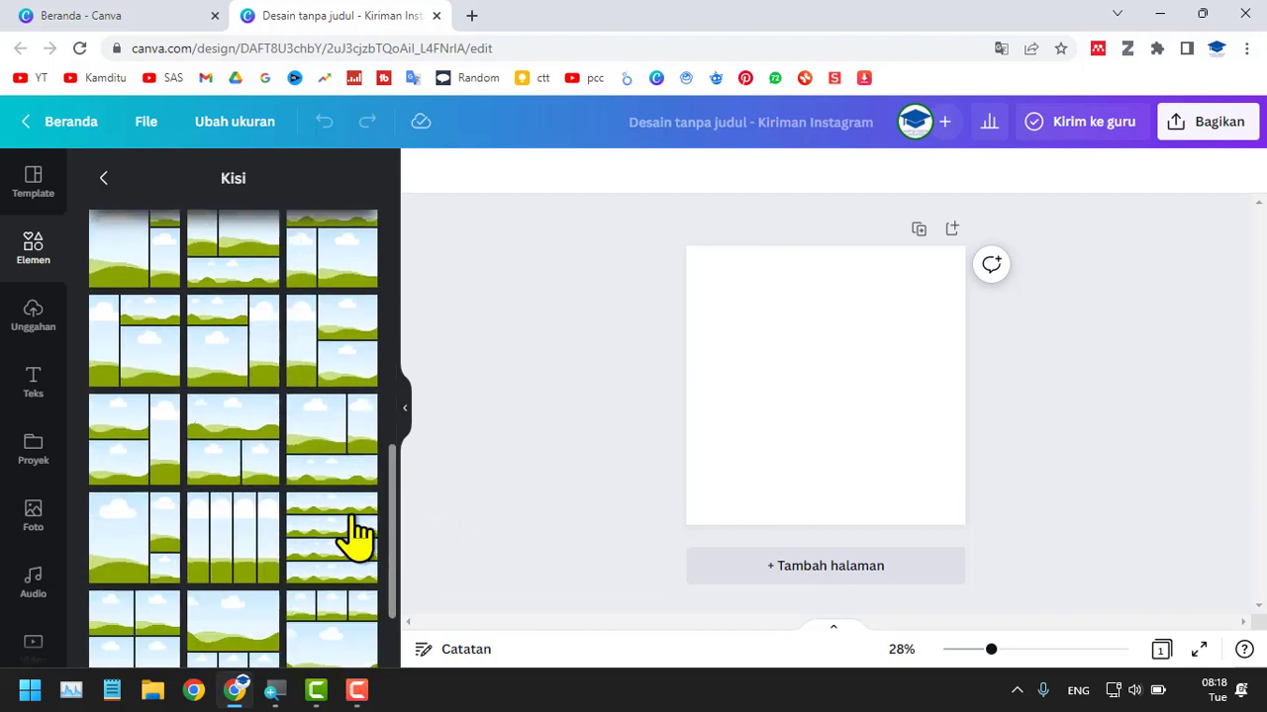
scroll(351, 523, "down", 2)
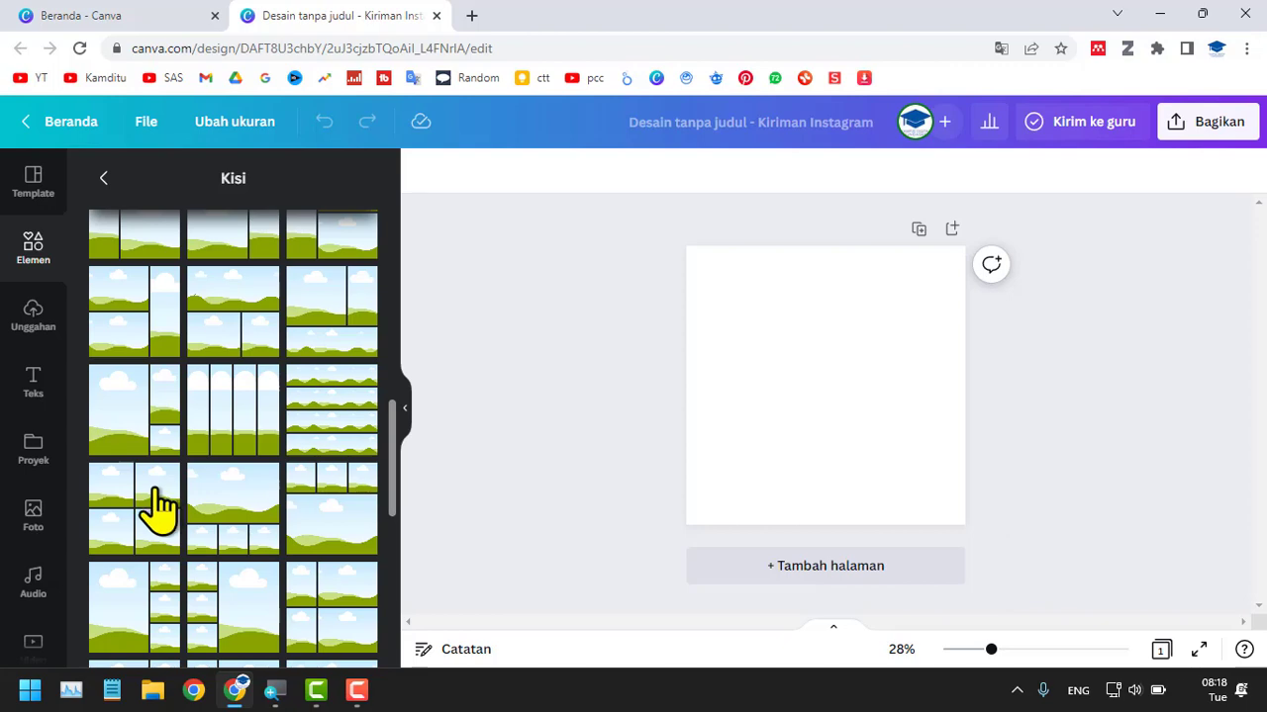
left_click(158, 507)
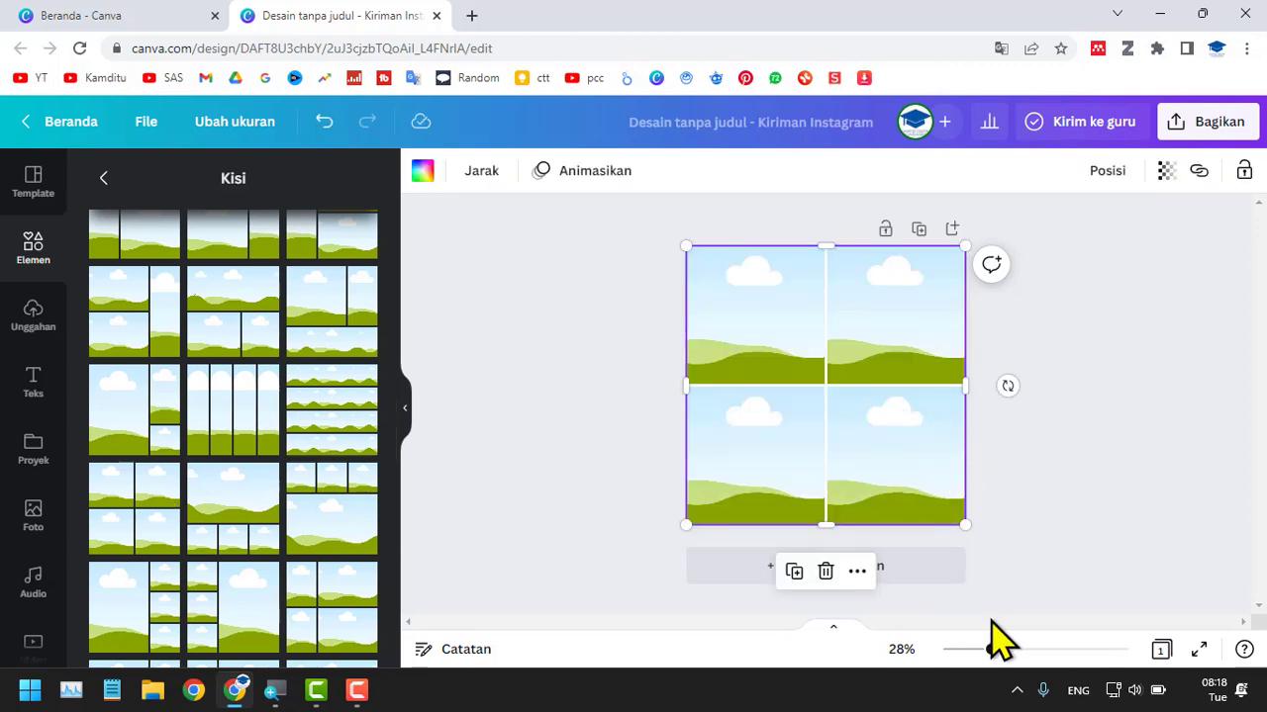
Add a second page and fill it with a three-cell grid, one wide cell above two smaller ones.
left_click(941, 586)
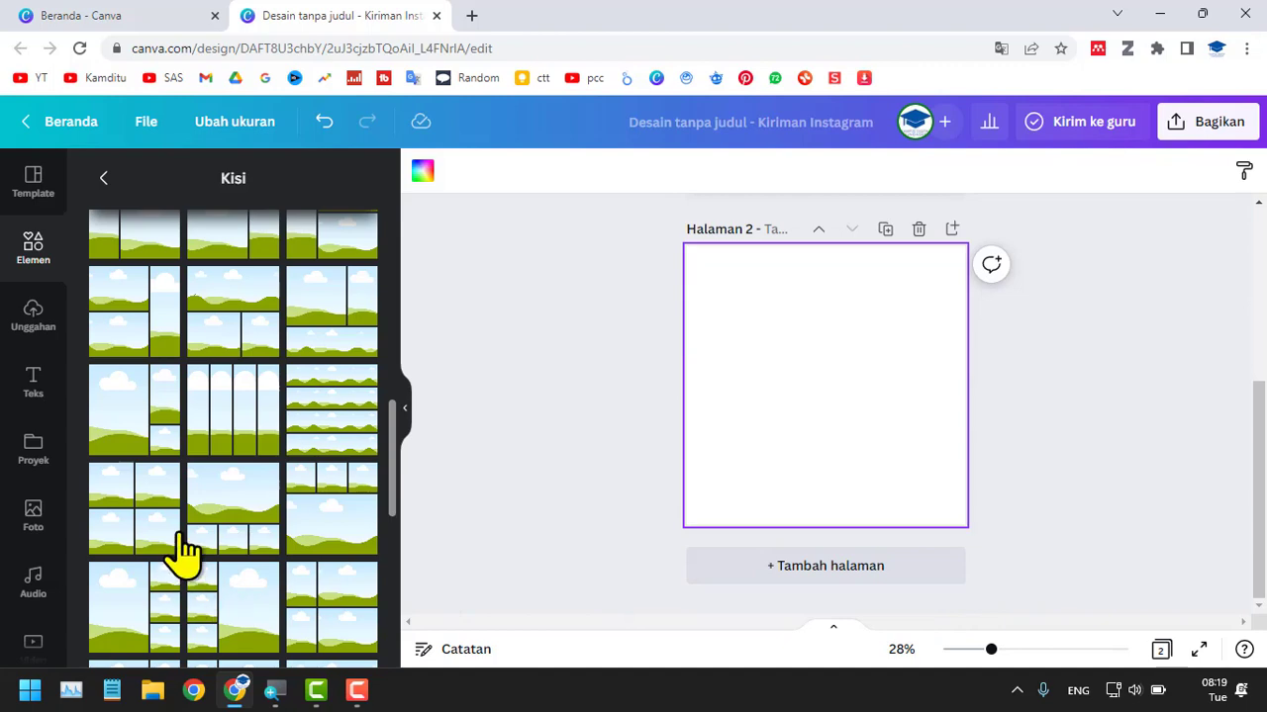
scroll(183, 554, "up", 1)
scroll(183, 555, "up", 2)
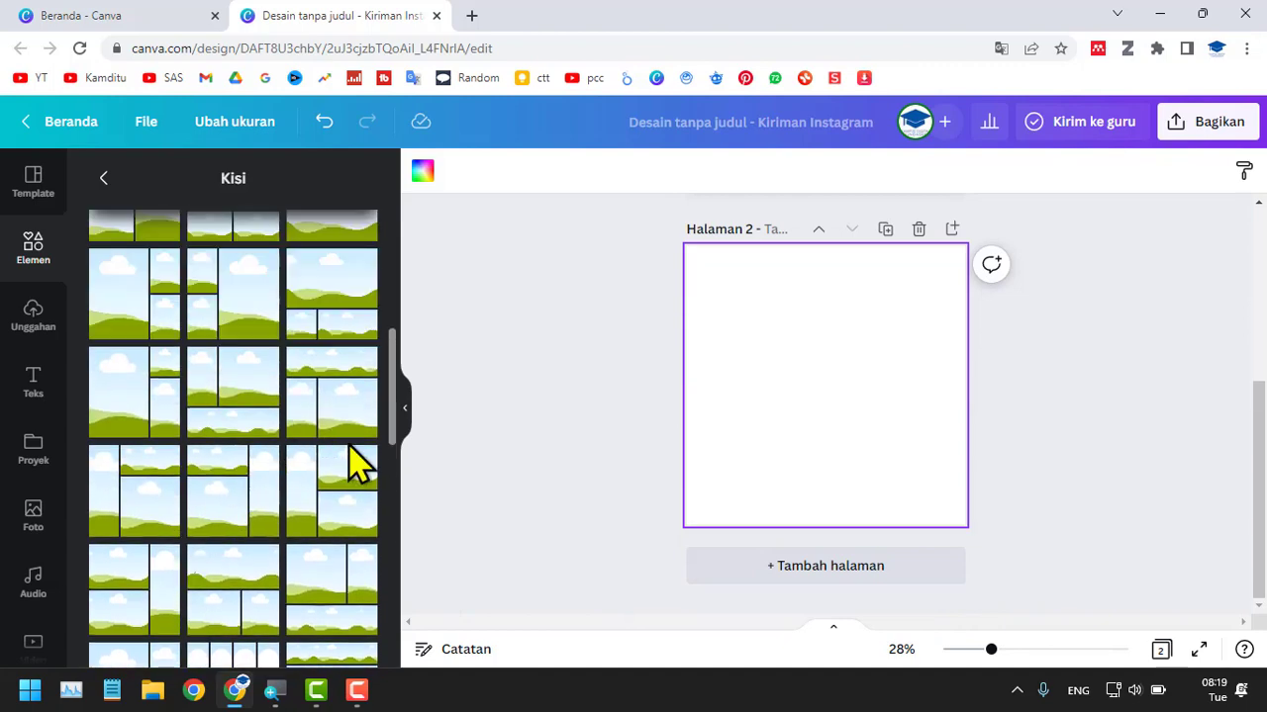
scroll(353, 461, "up", 2)
scroll(353, 461, "up", 1)
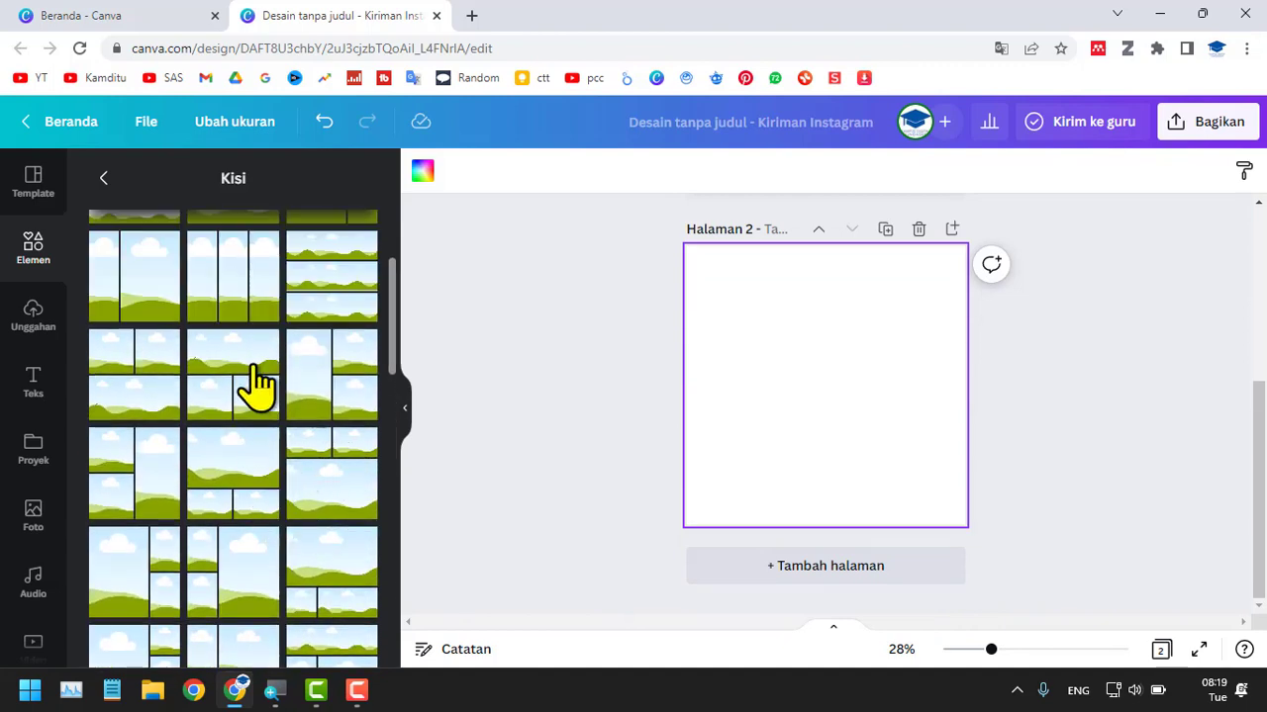
left_click(255, 386)
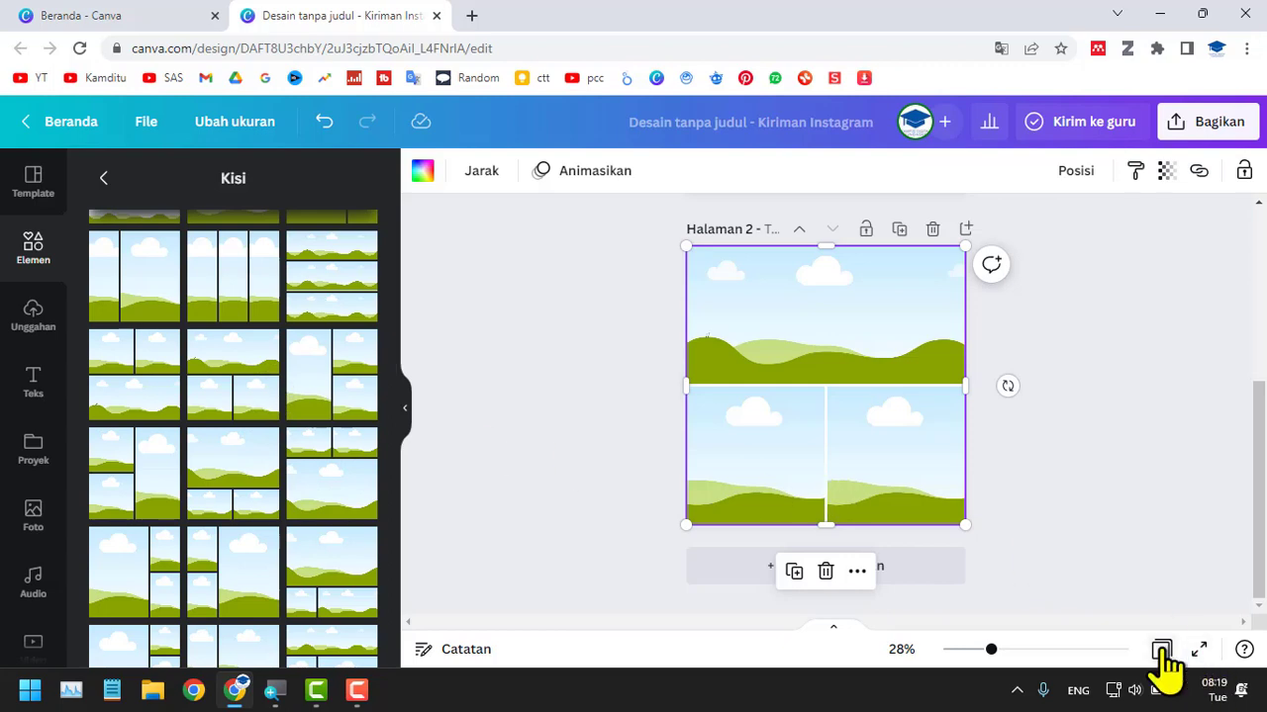
Reopen page 1 from the overview of all pages and leave the Kisi grid list.
left_click(1161, 652)
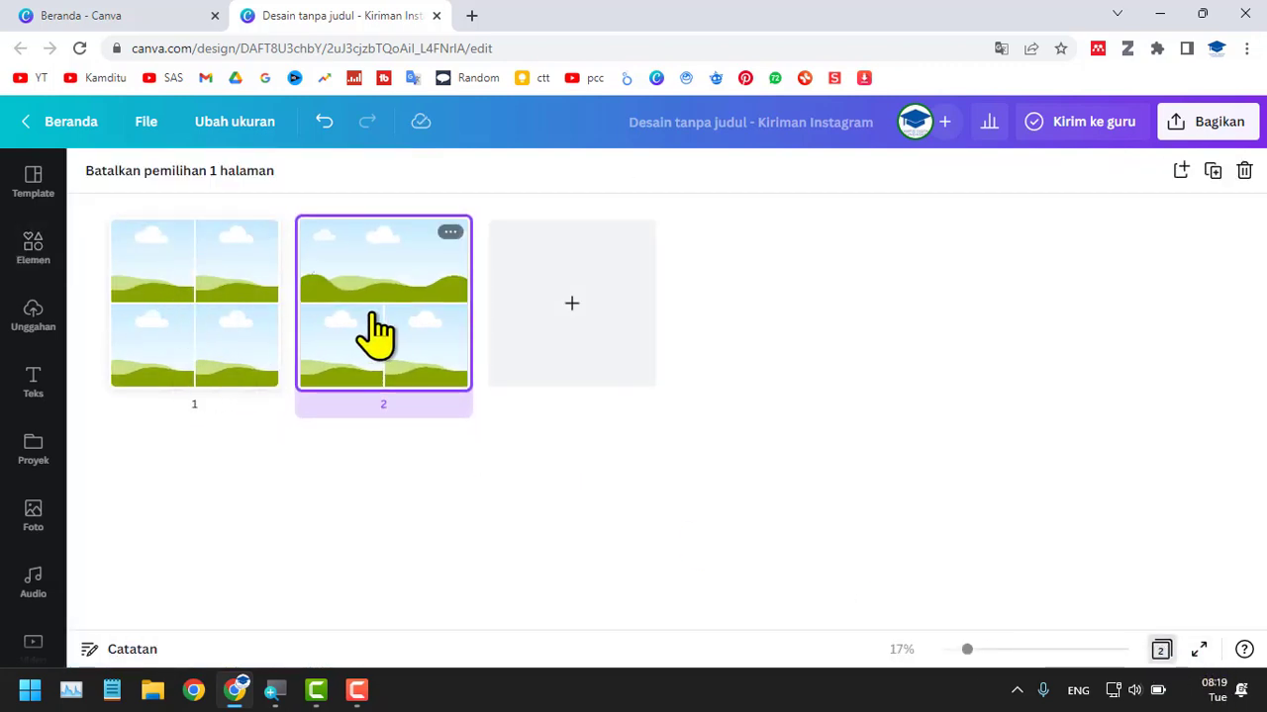
double_click(220, 340)
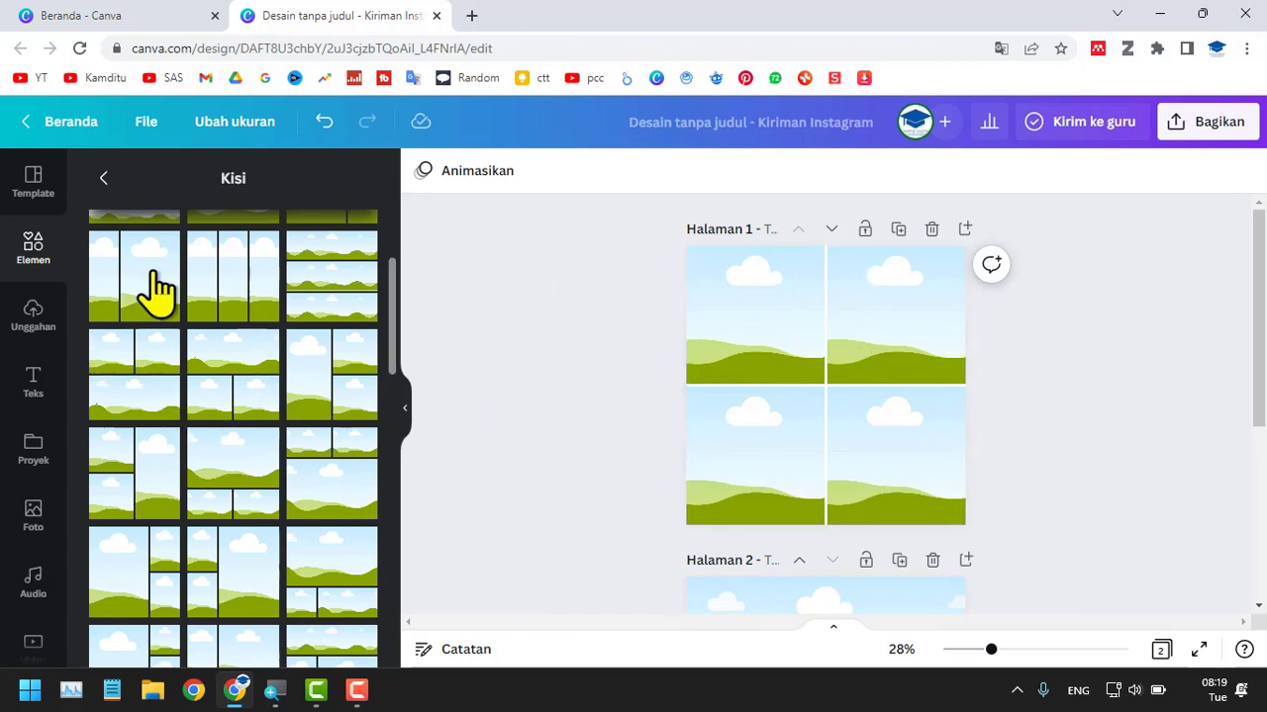
left_click(104, 179)
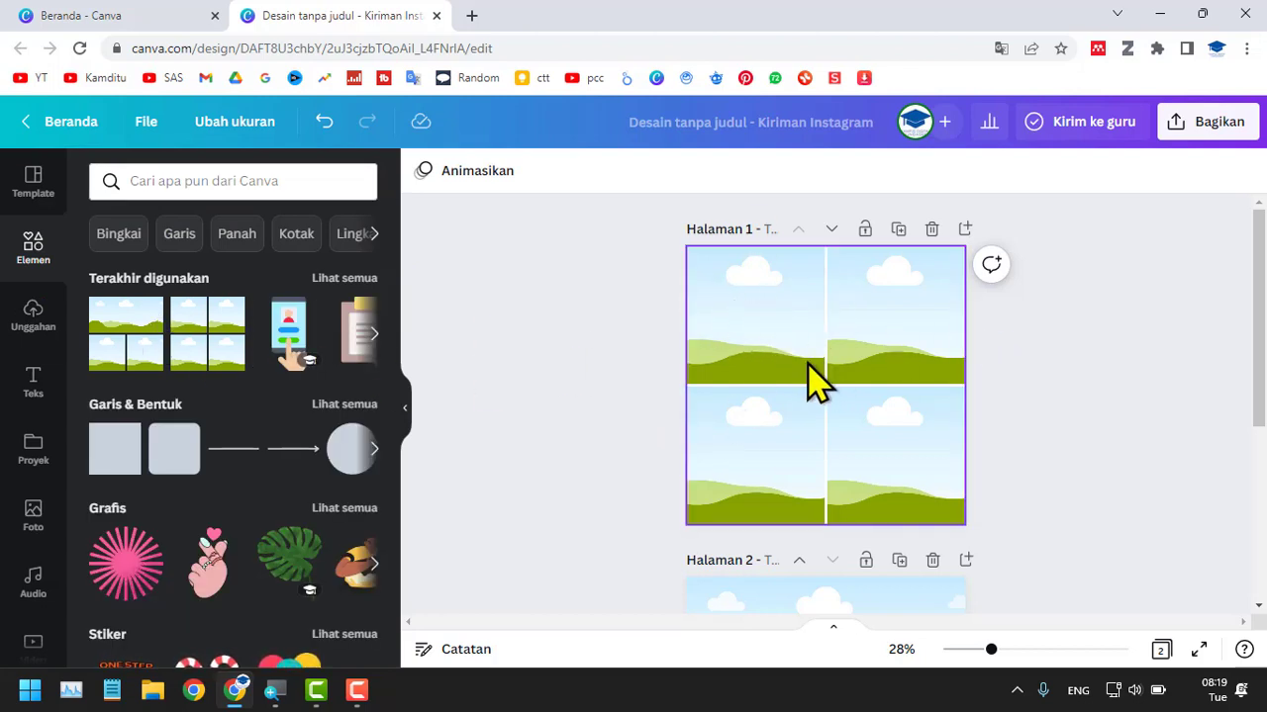
scroll(814, 379, "up", 2)
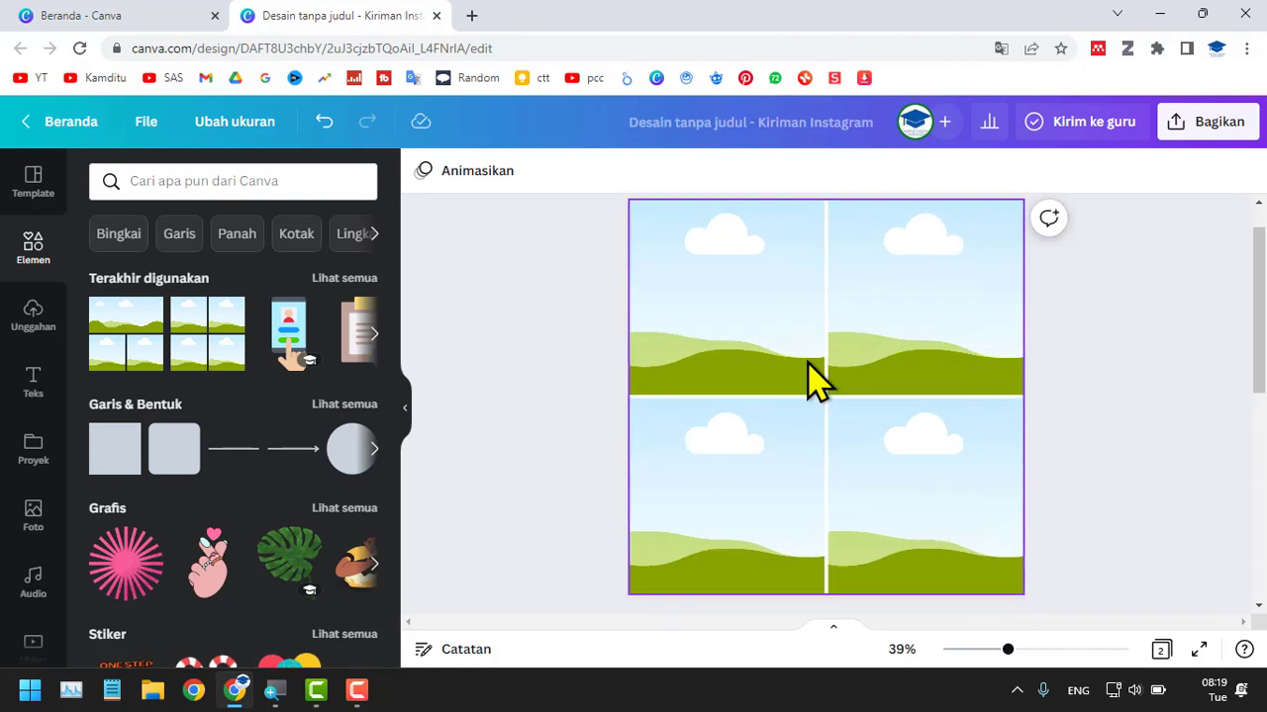
Search the elements for "kelas" and look through the matching classroom photos.
left_click(185, 180)
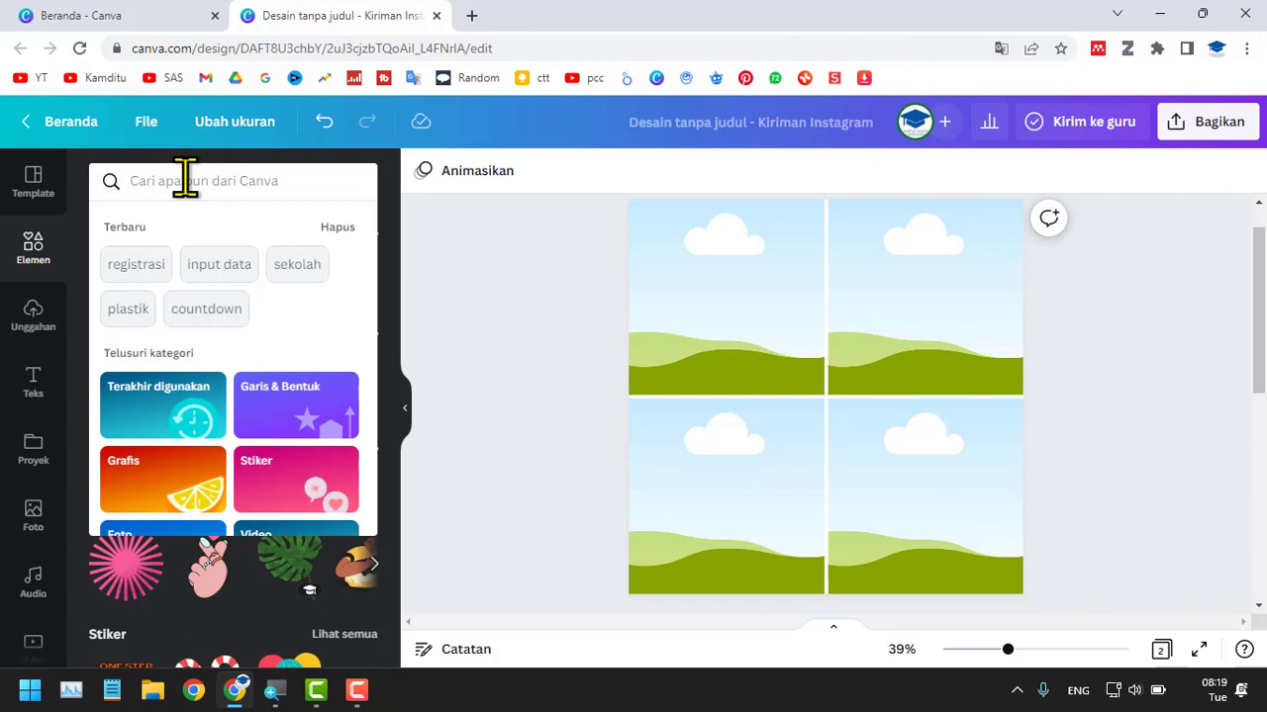
type("kelas")
key("Return")
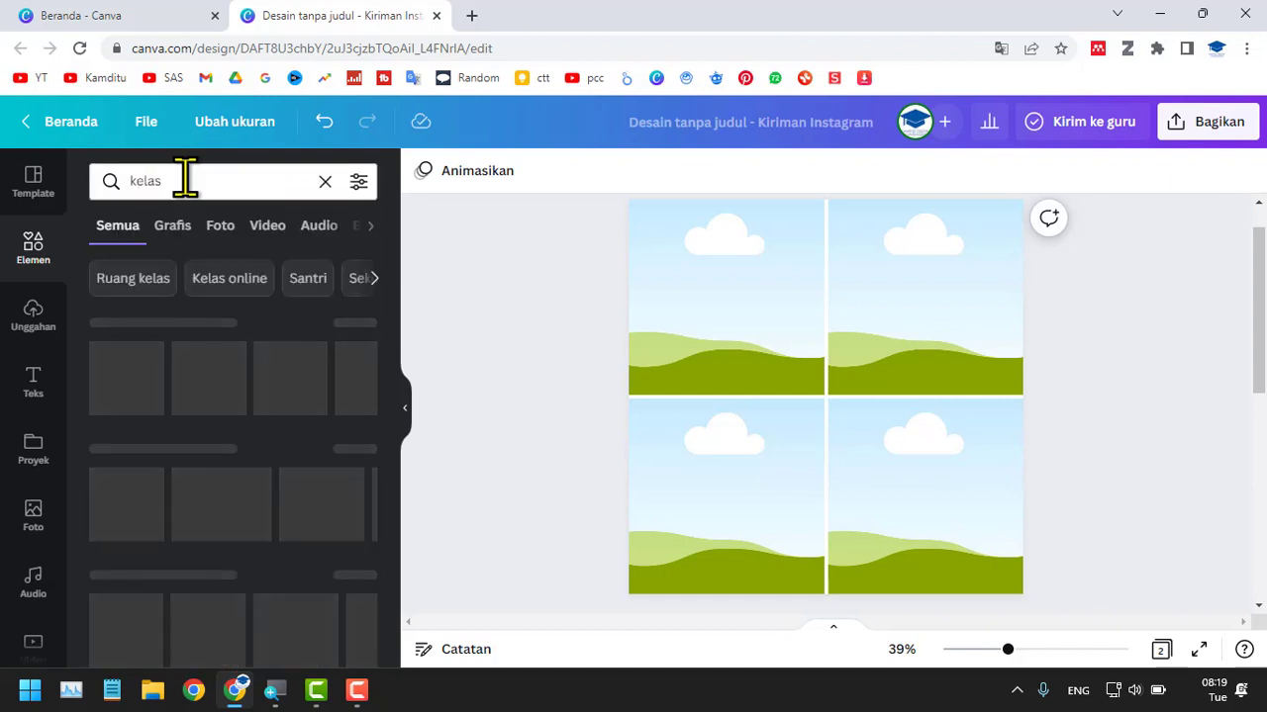
left_click(220, 232)
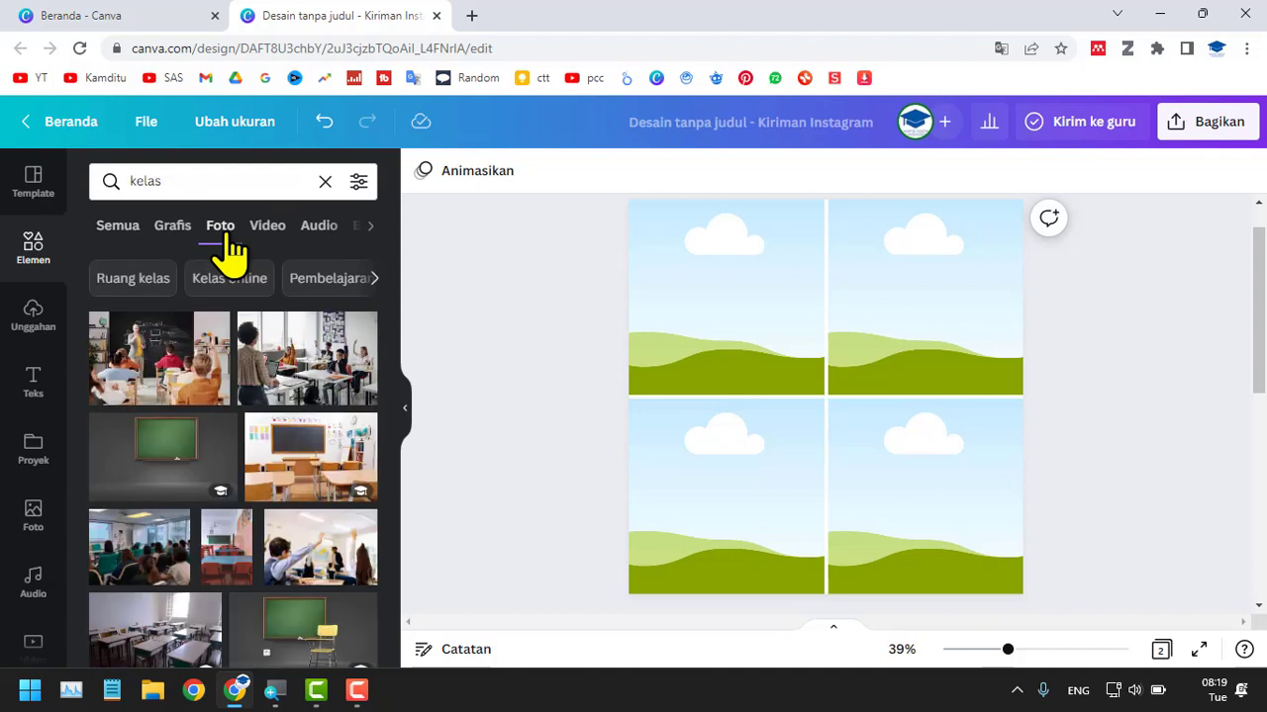
scroll(221, 452, "down", 3)
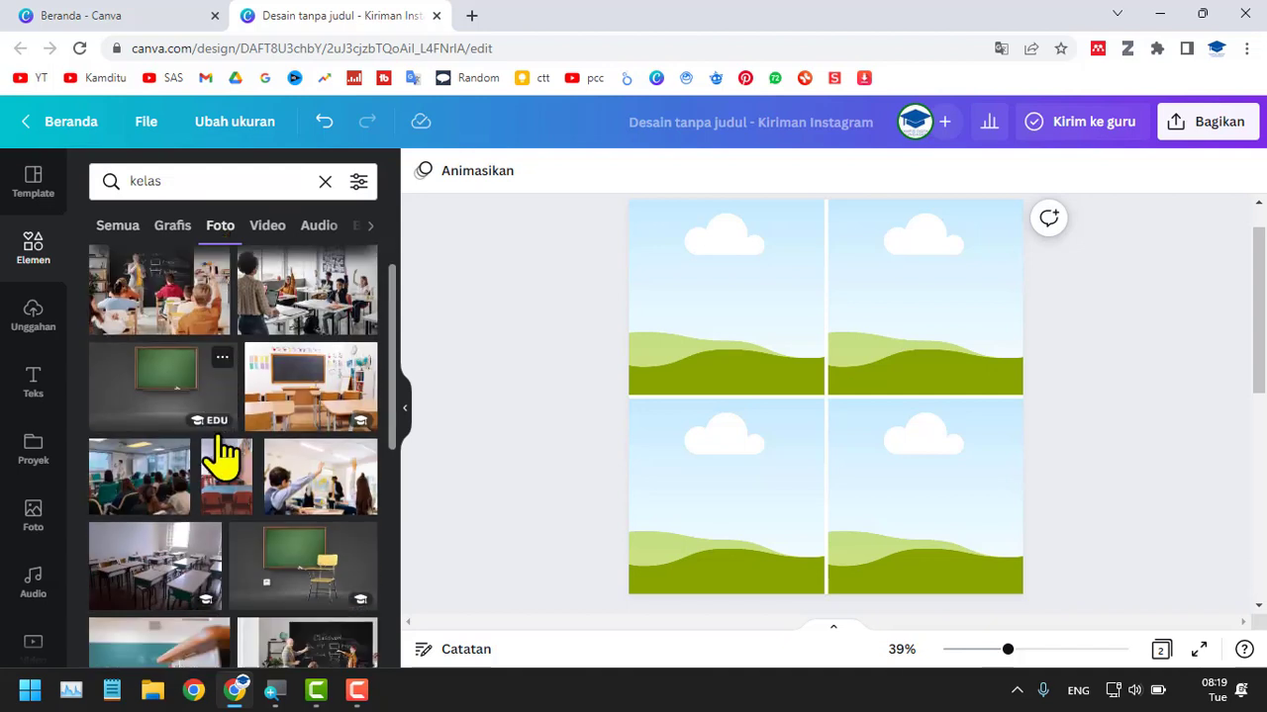
scroll(296, 437, "down", 3)
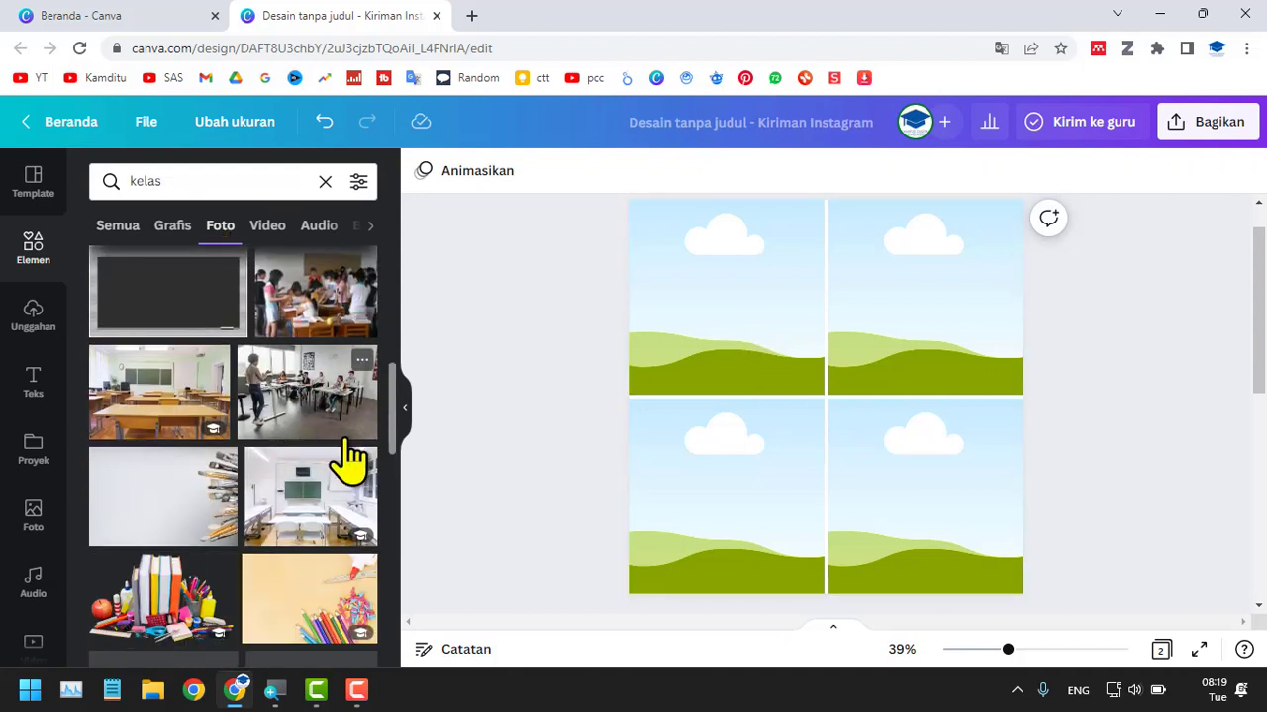
scroll(347, 461, "down", 3)
scroll(363, 475, "down", 3)
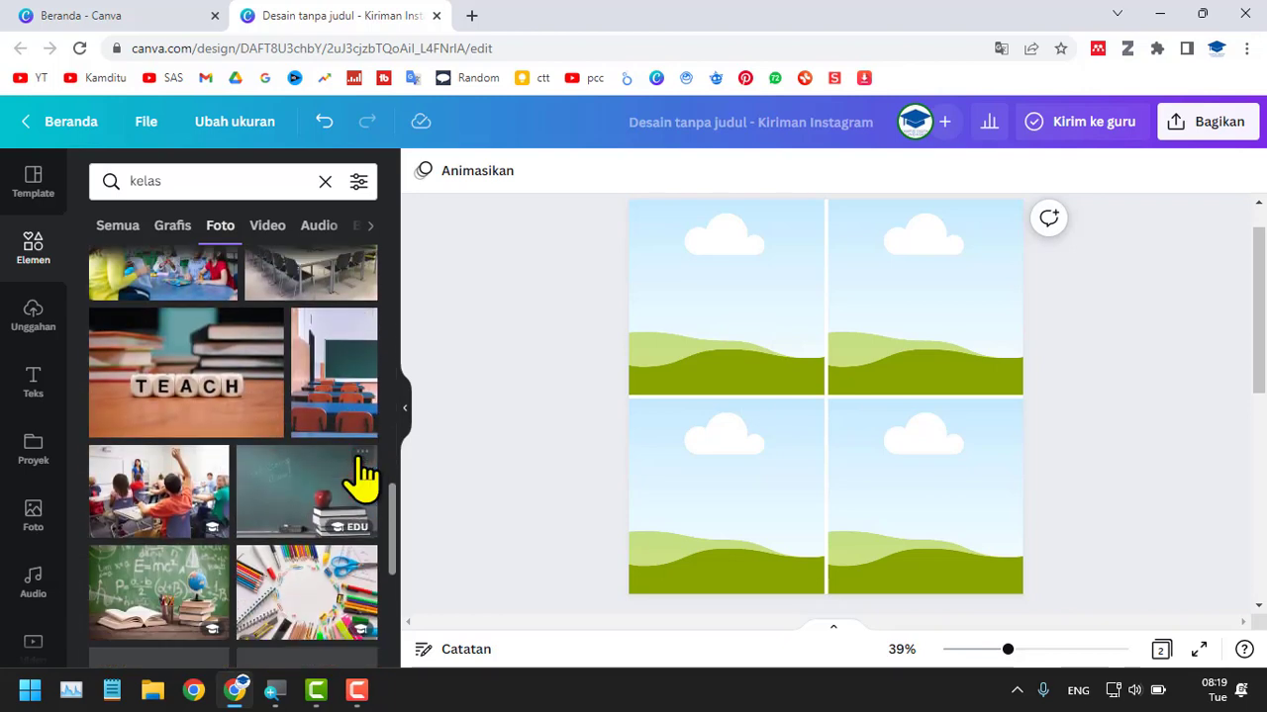
scroll(363, 475, "down", 3)
scroll(334, 498, "down", 3)
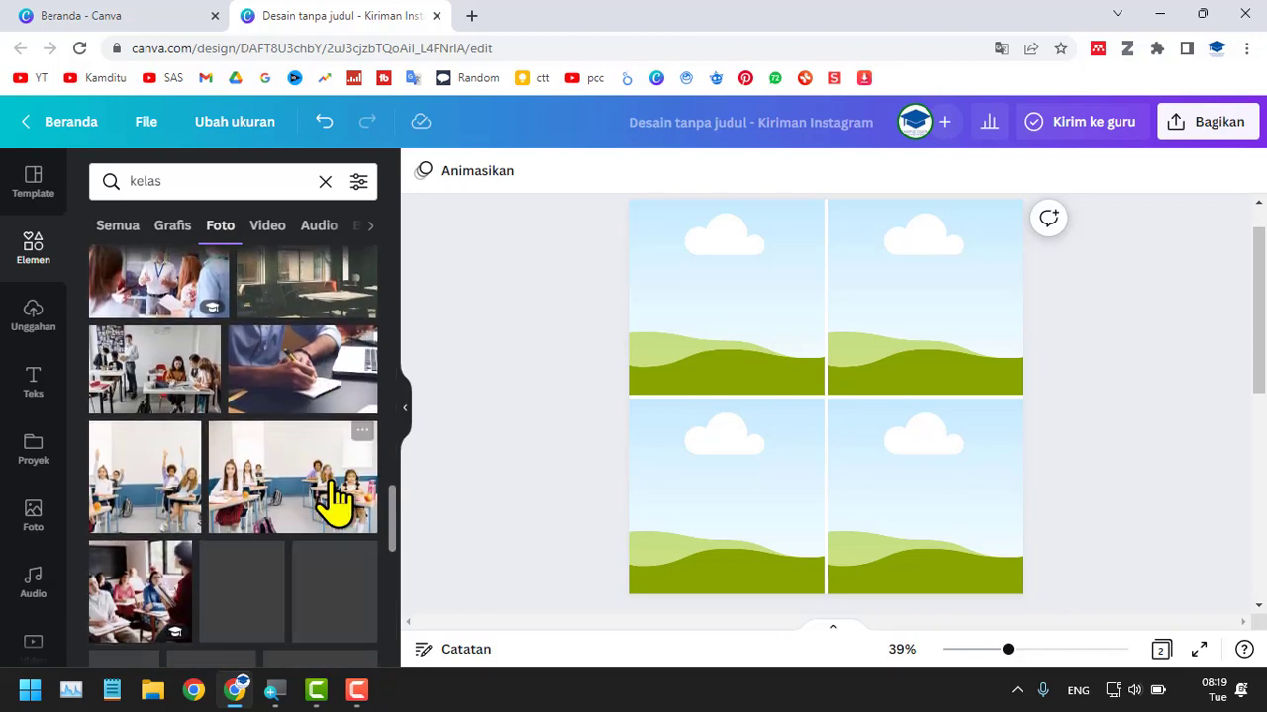
Fill the upper-left grid cell with the green-chalkboard classroom graphic, then try the pupils illustration in the upper-right cell and discard it.
left_click(166, 227)
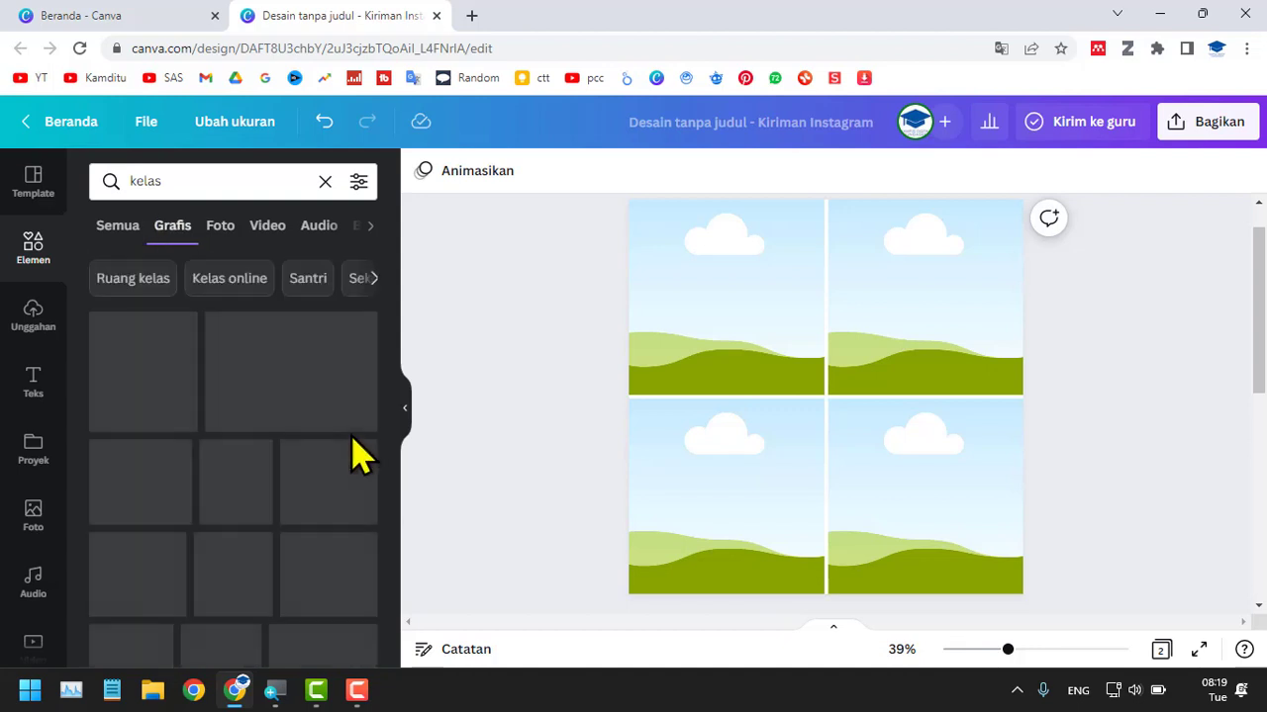
left_click_drag(126, 361, 112, 287)
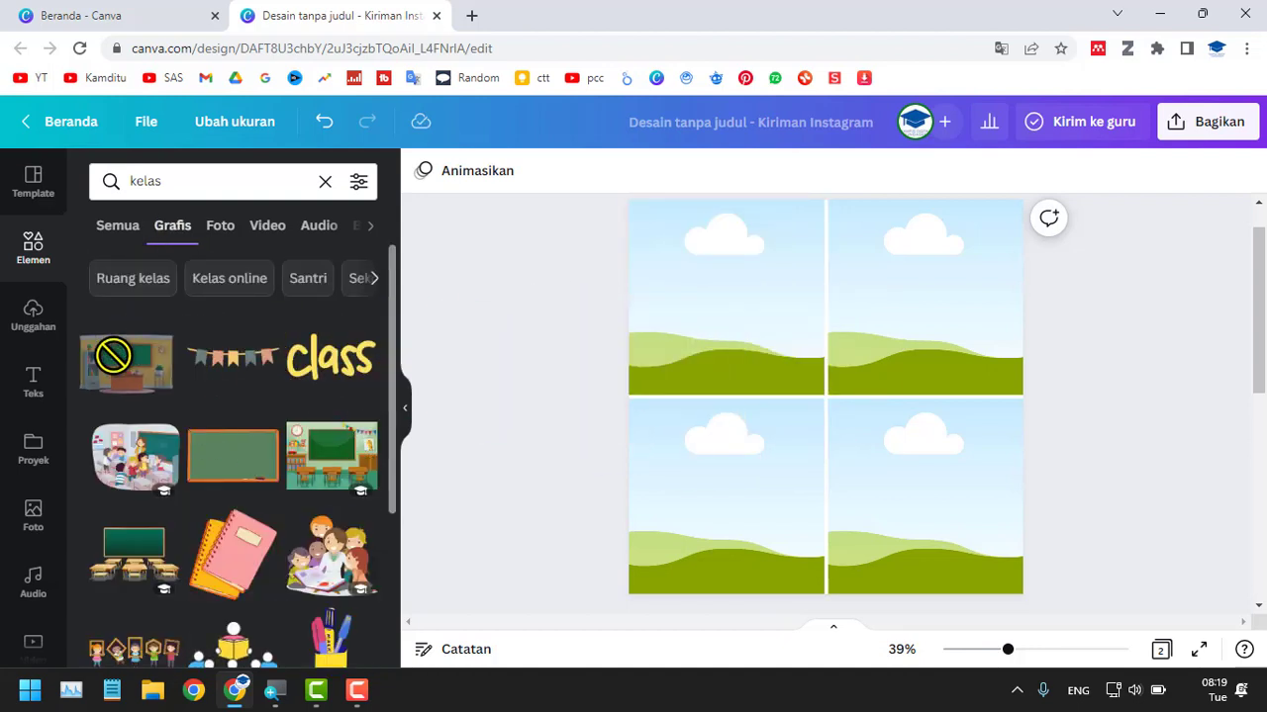
left_click_drag(238, 362, 693, 312)
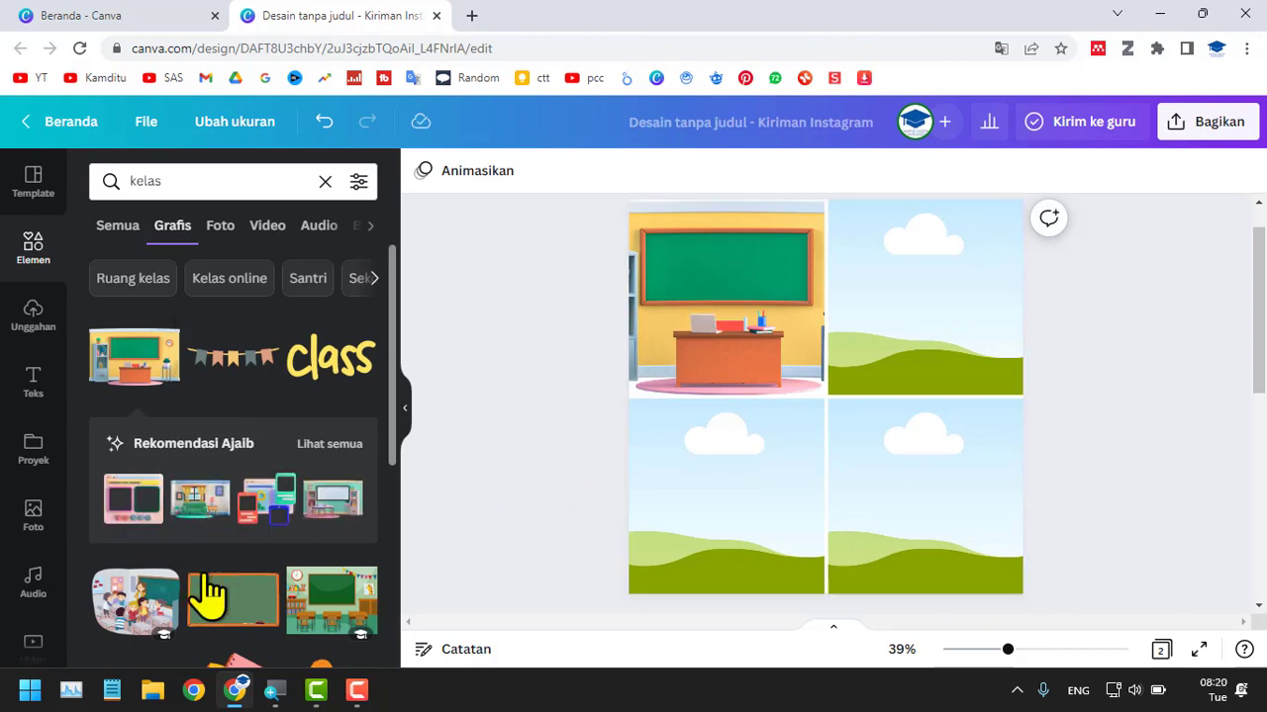
left_click_drag(146, 611, 953, 325)
key("Delete")
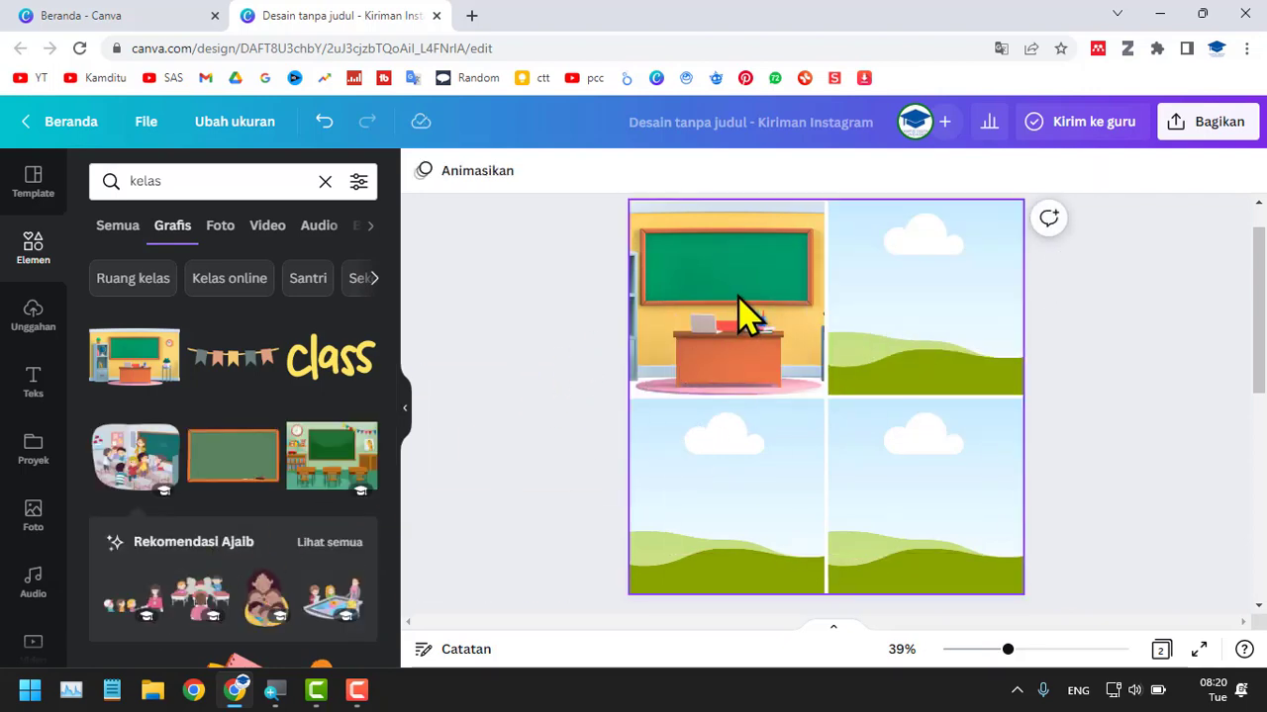
Search the photos for "putih" and fill the three remaining grid cells with white and grey texture images.
left_click(219, 226)
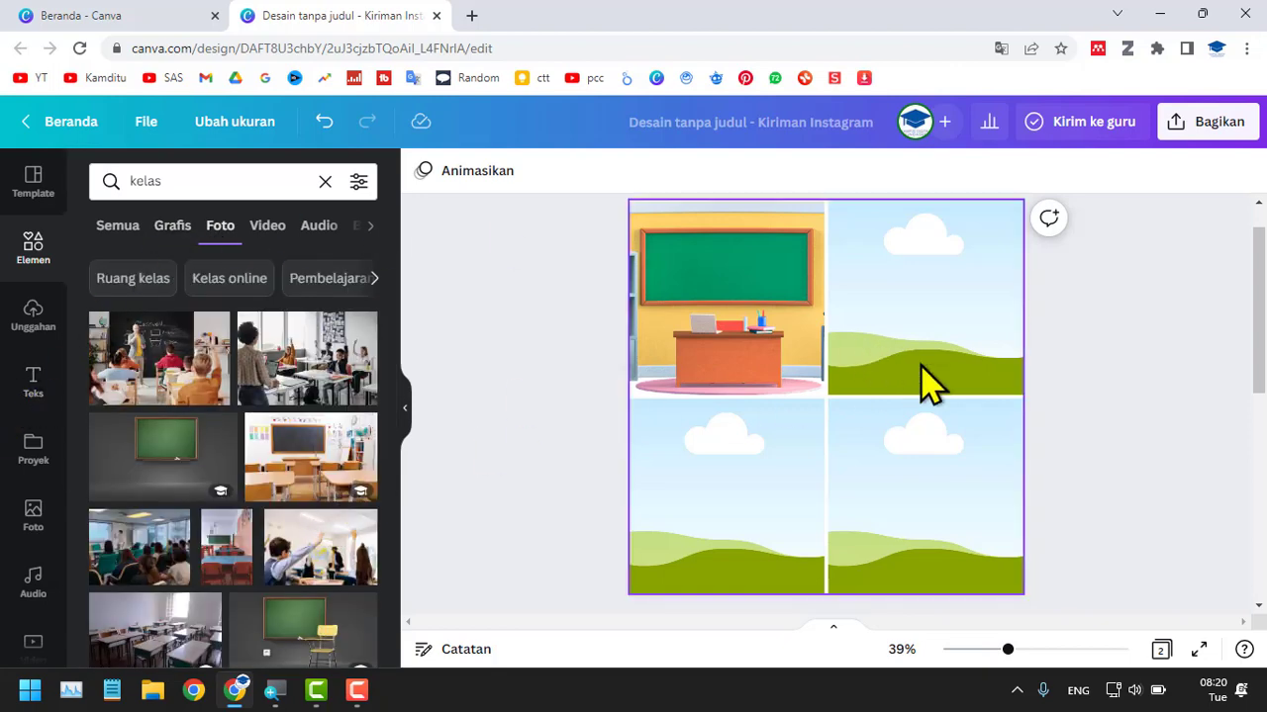
left_click(169, 179)
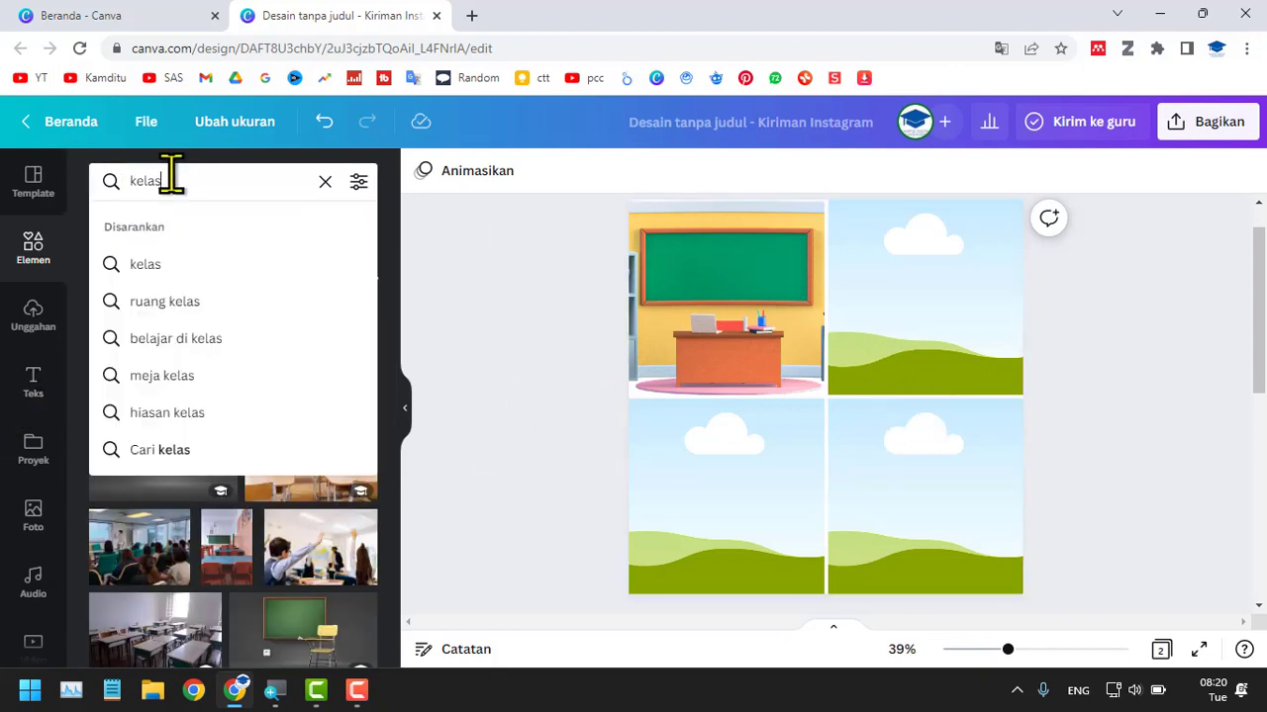
double_click(170, 178)
type("putih")
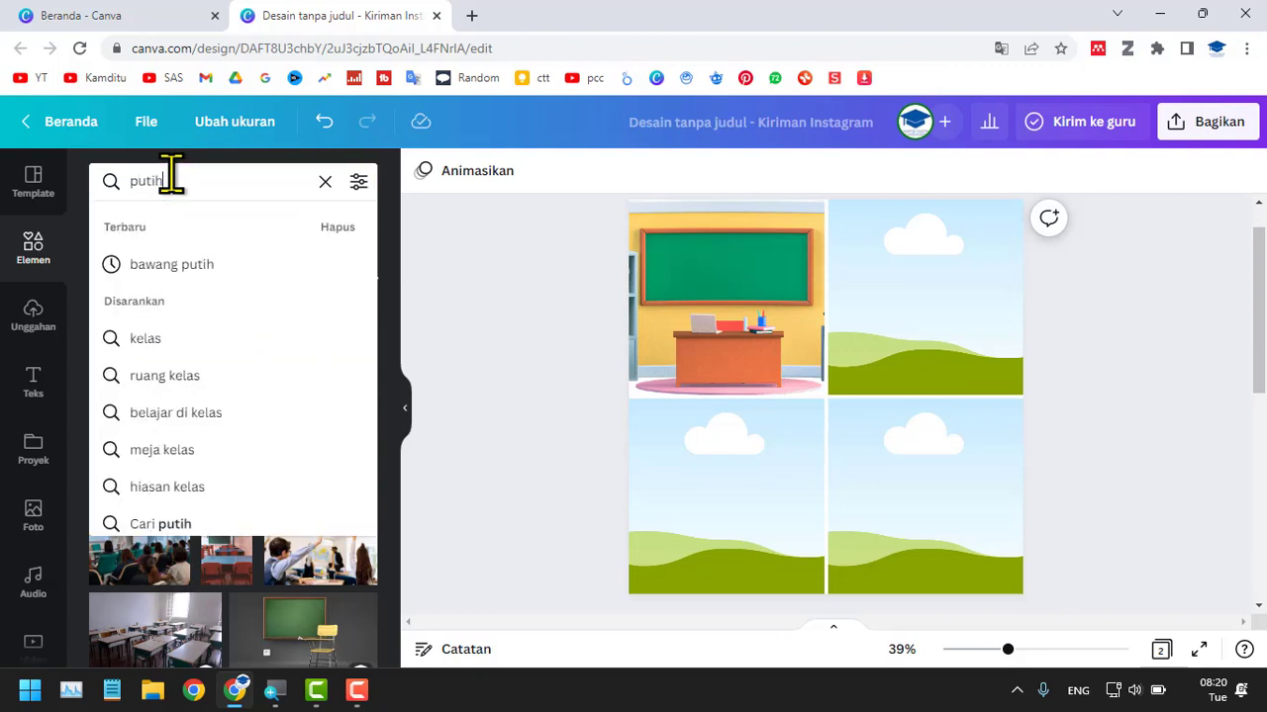
key("Return")
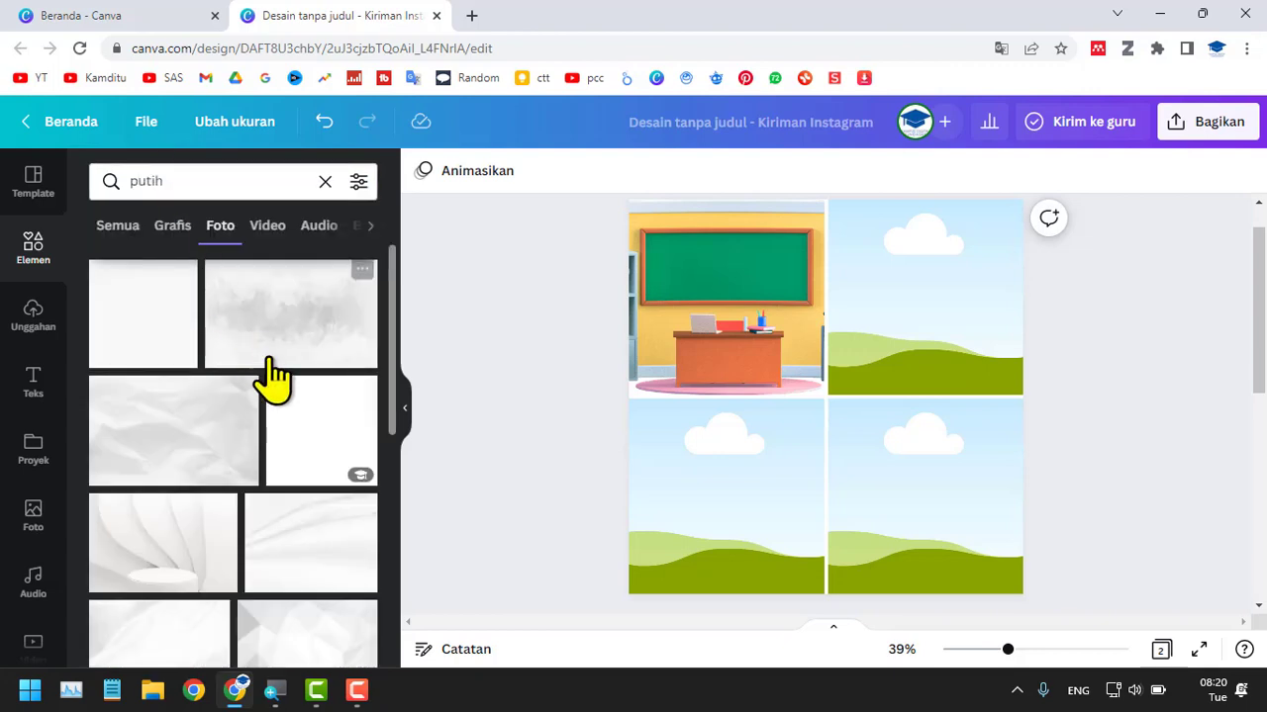
left_click_drag(278, 356, 948, 326)
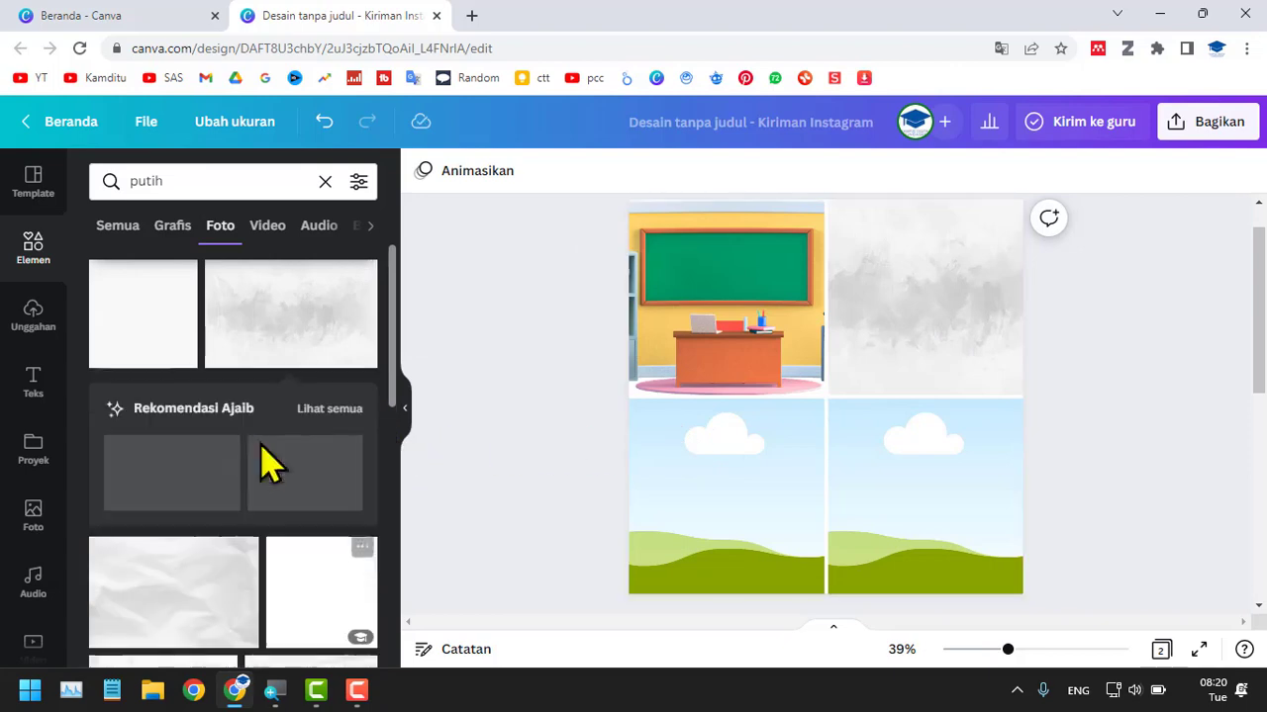
left_click_drag(188, 482, 722, 509)
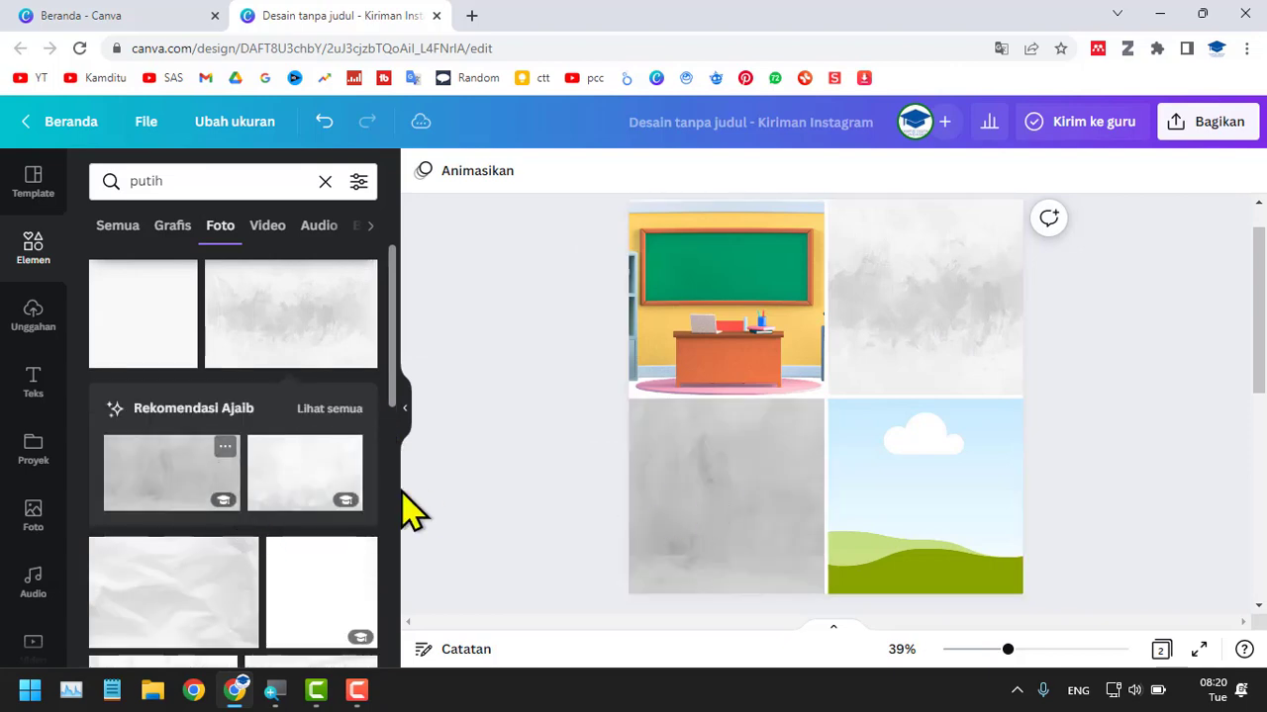
left_click_drag(297, 495, 945, 483)
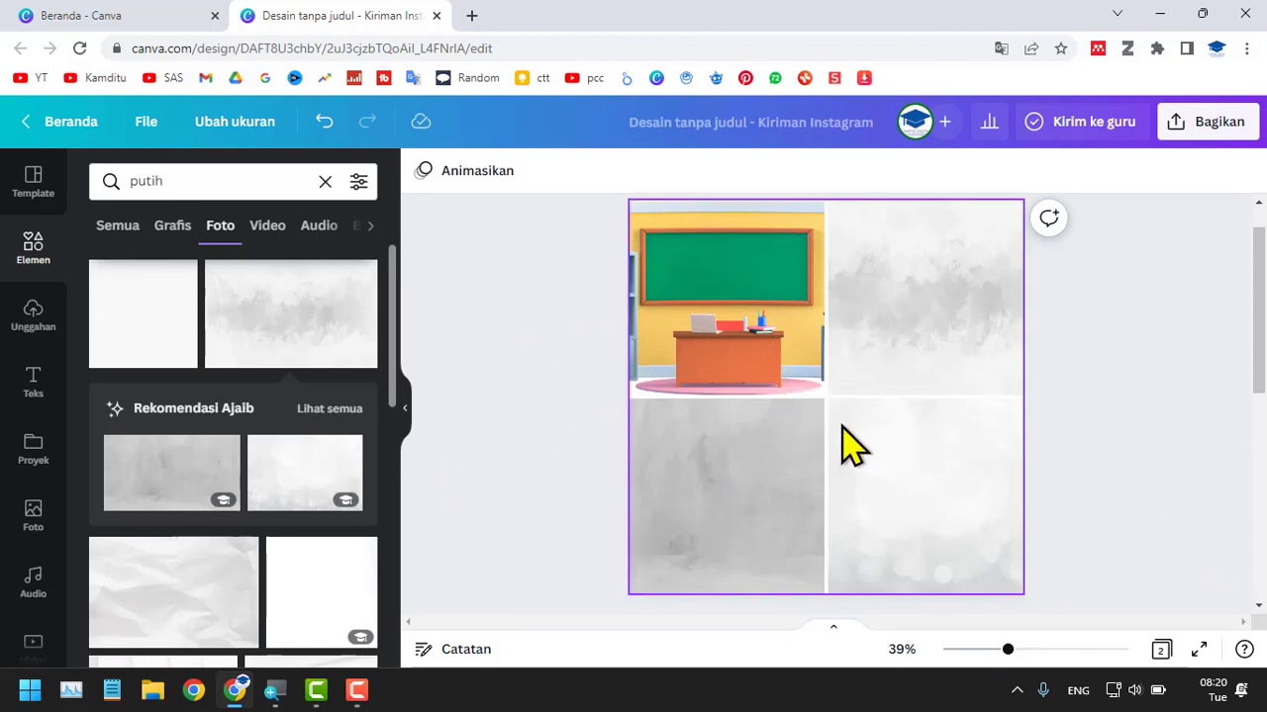
scroll(274, 537, "down", 3)
scroll(260, 509, "up", 3)
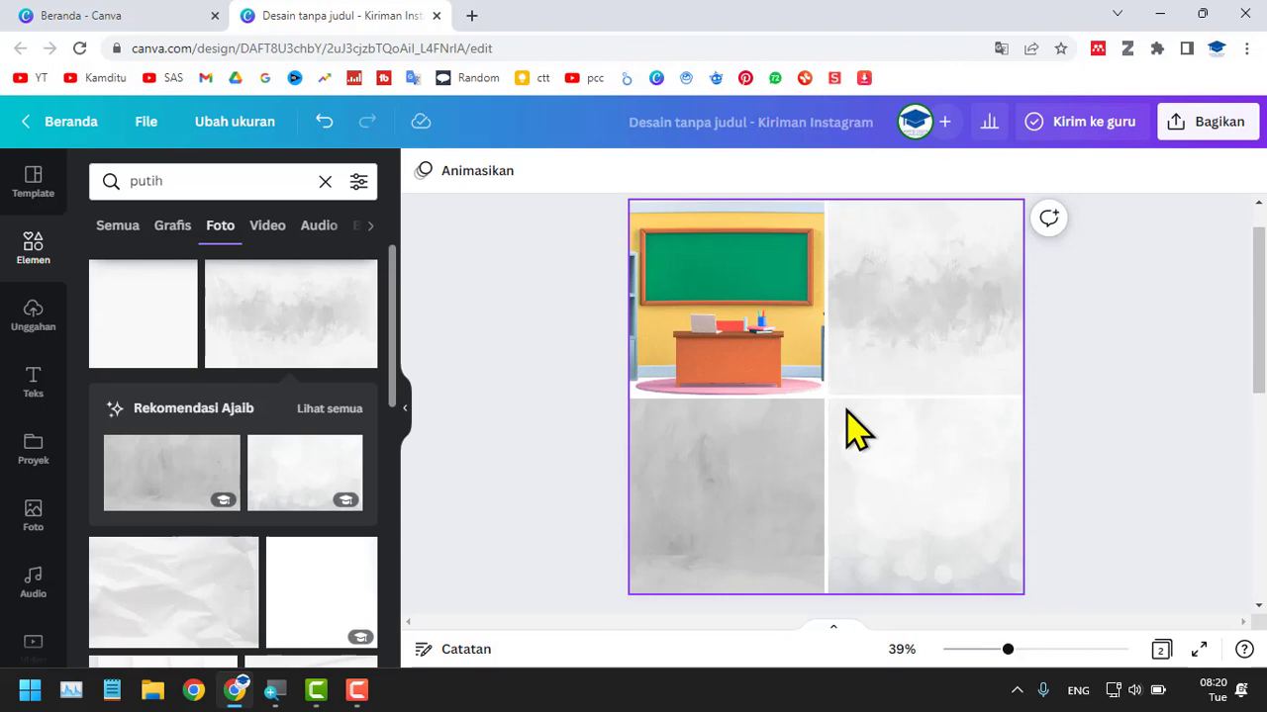
Switch to PowerPoint and create a blank presentation.
key("super")
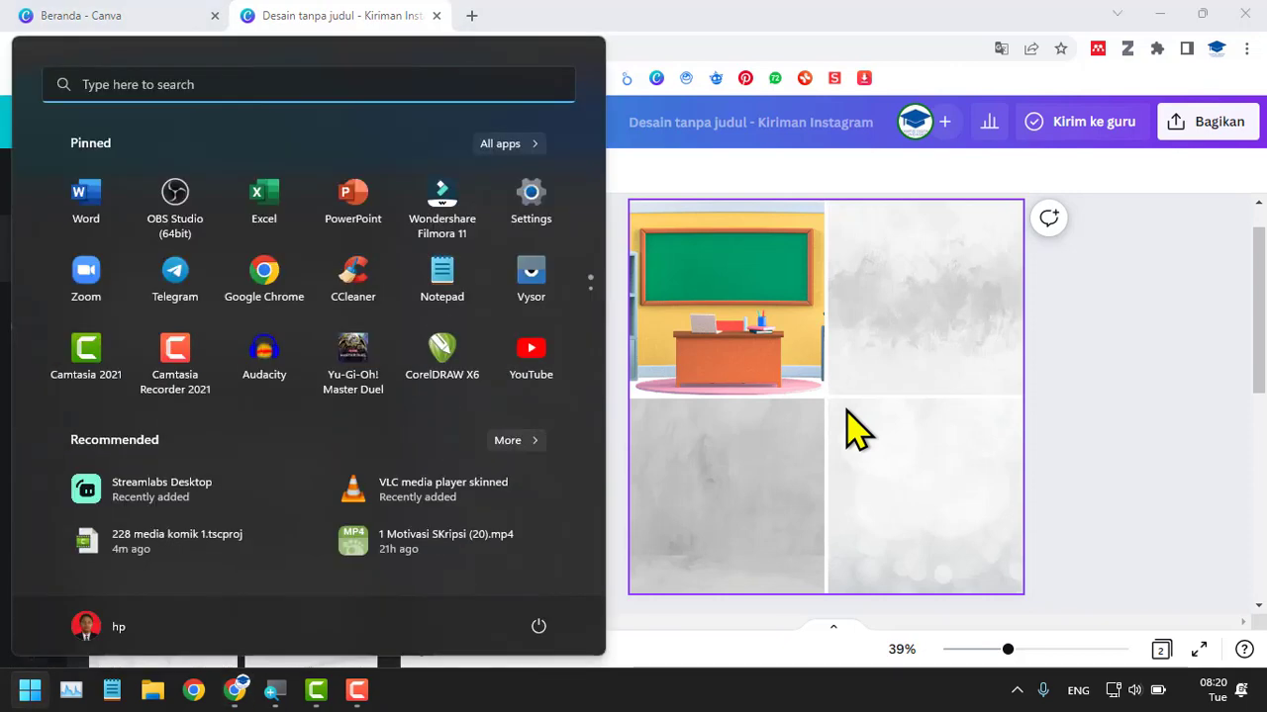
left_click(362, 213)
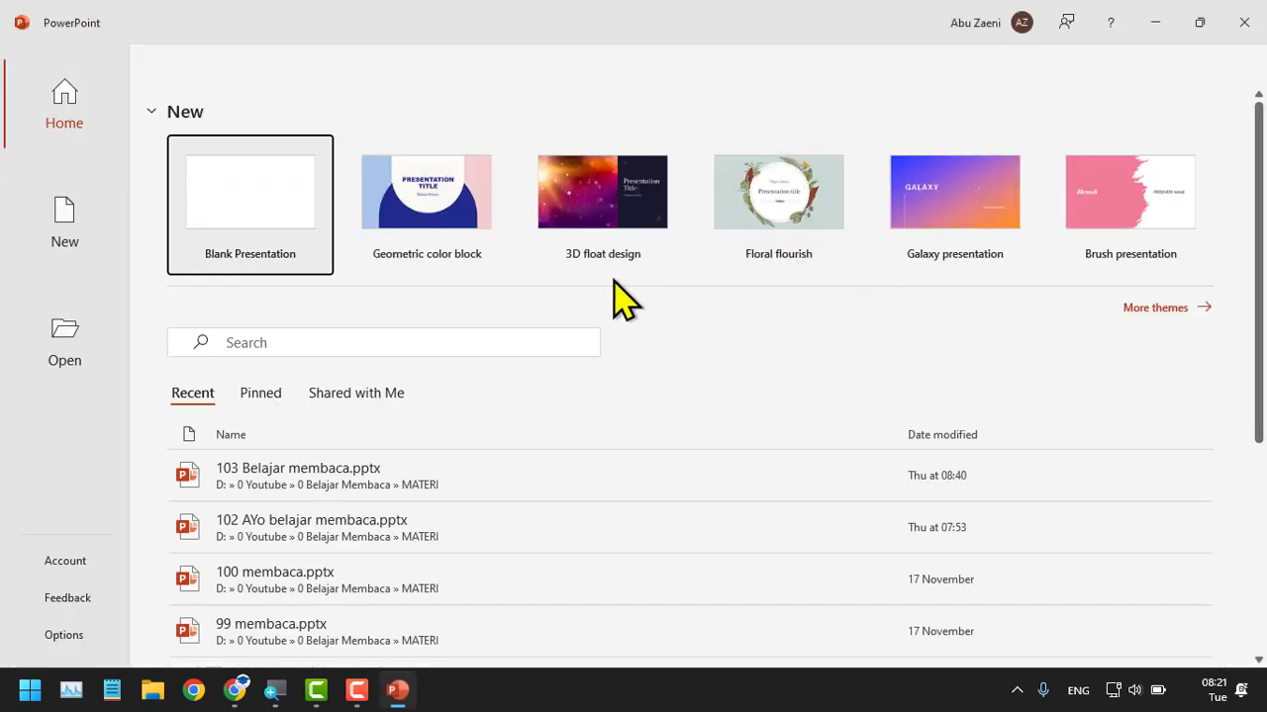
left_click(218, 230)
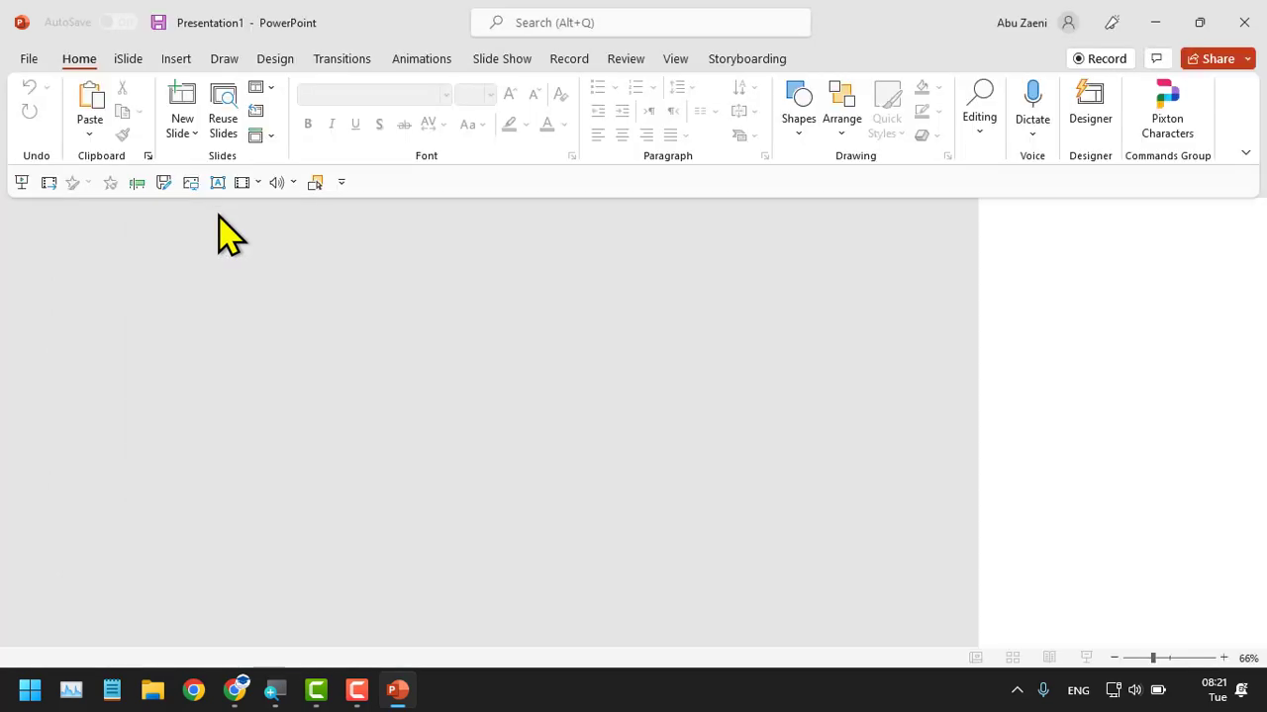
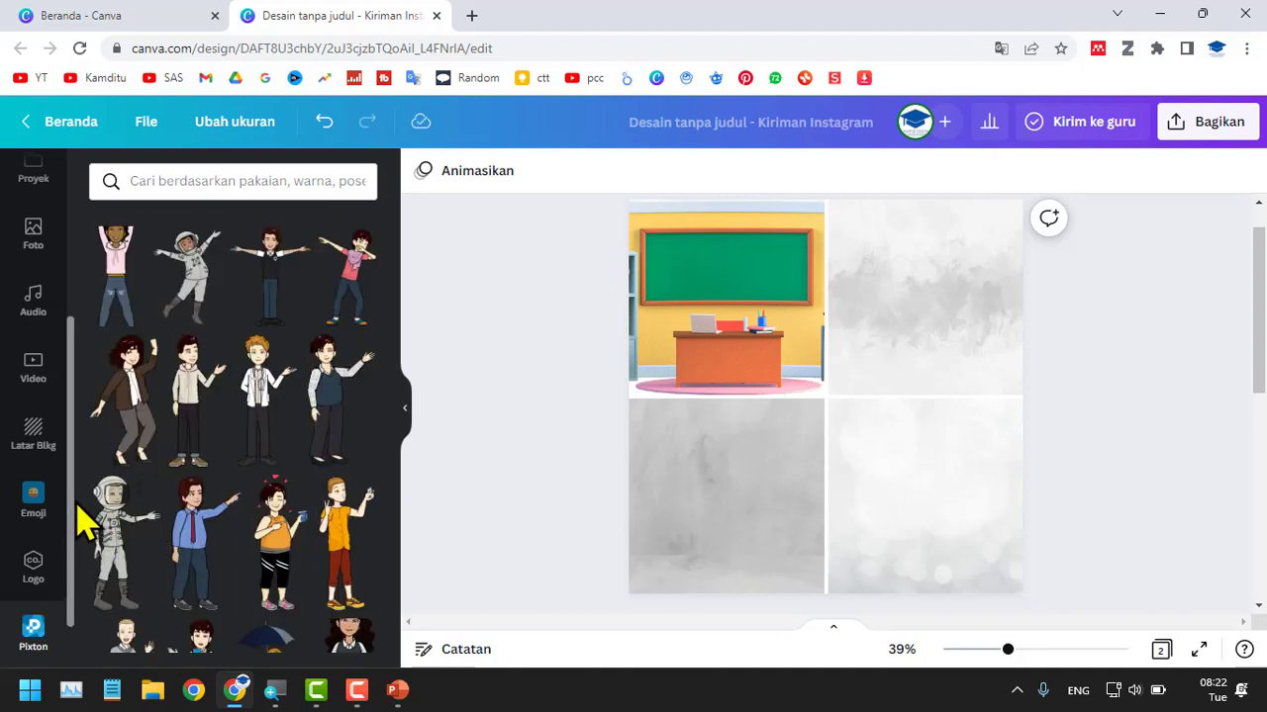
Look through the Pixton comic characters for figures that suit the grid cells.
scroll(296, 462, "down", 1)
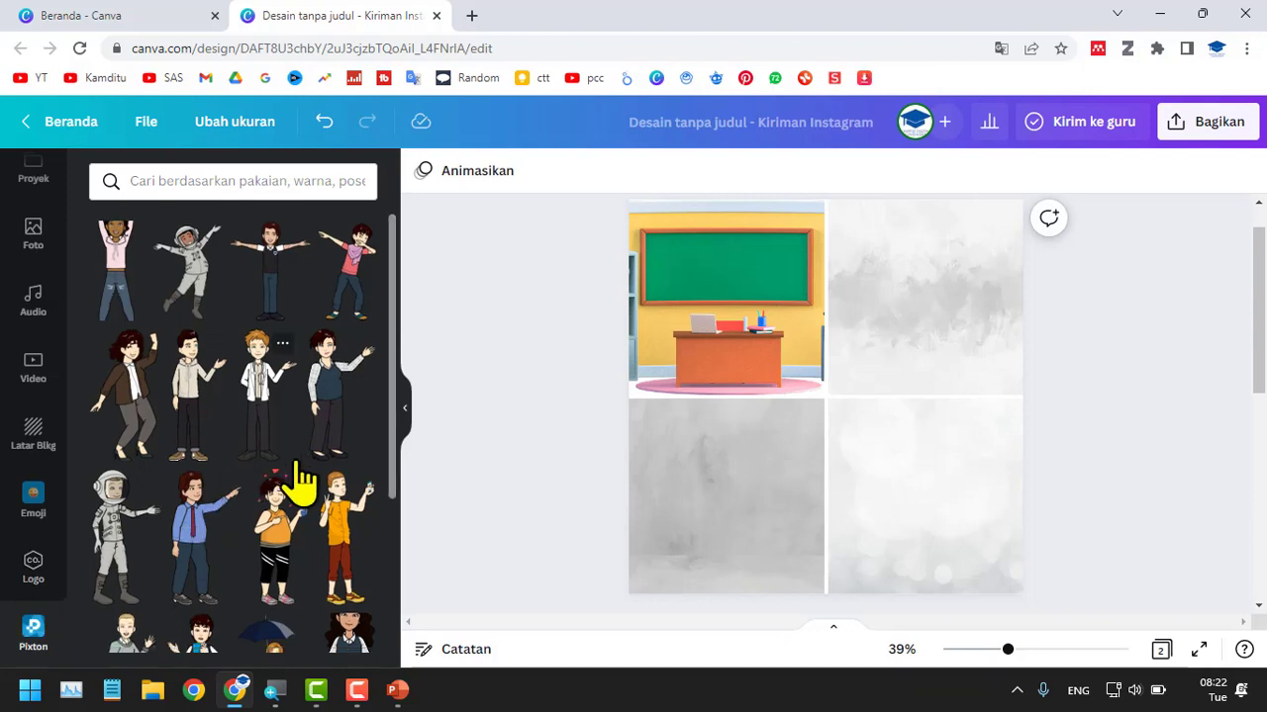
scroll(297, 463, "down", 5)
scroll(311, 477, "up", 5)
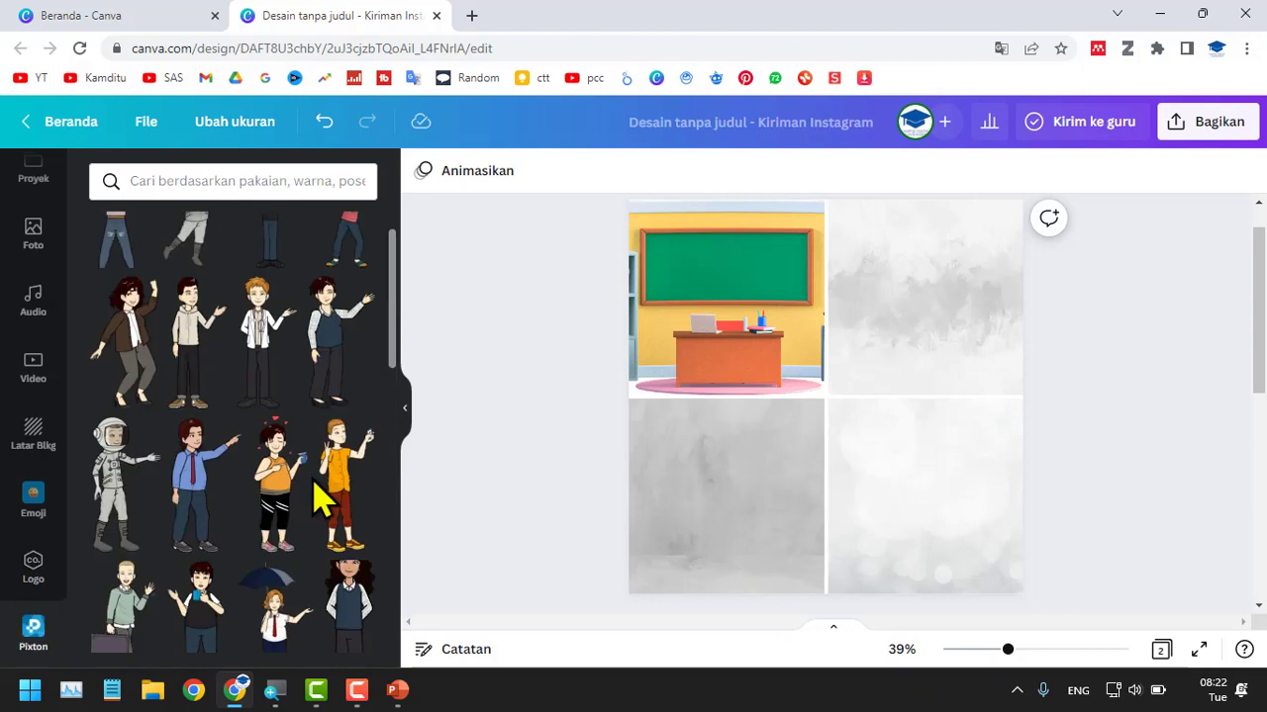
scroll(323, 500, "up", 1)
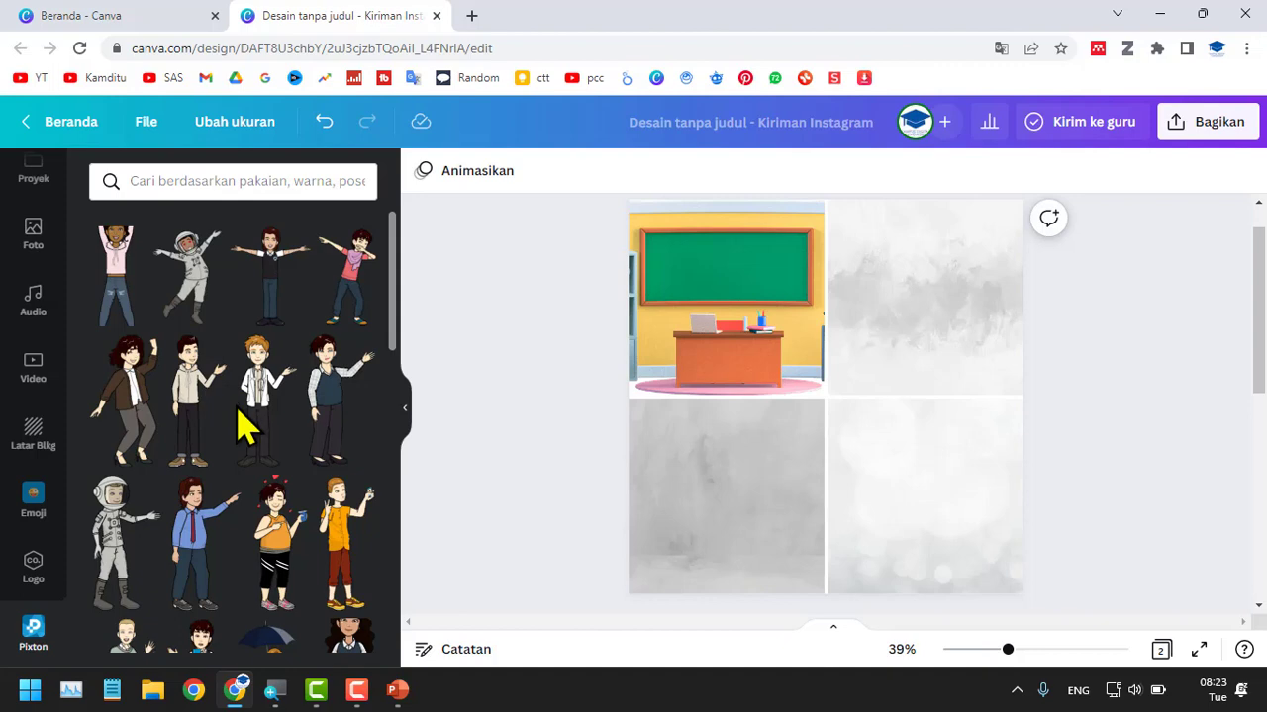
scroll(239, 412, "down", 15)
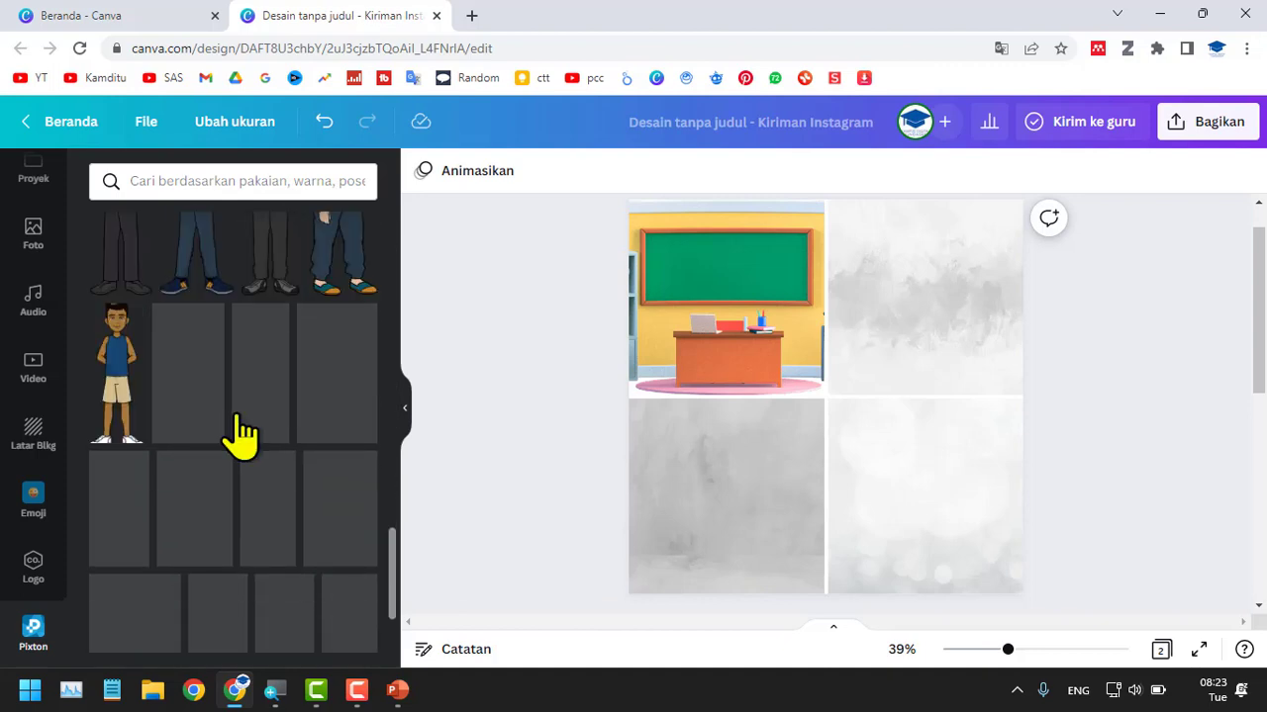
scroll(242, 434, "down", 2)
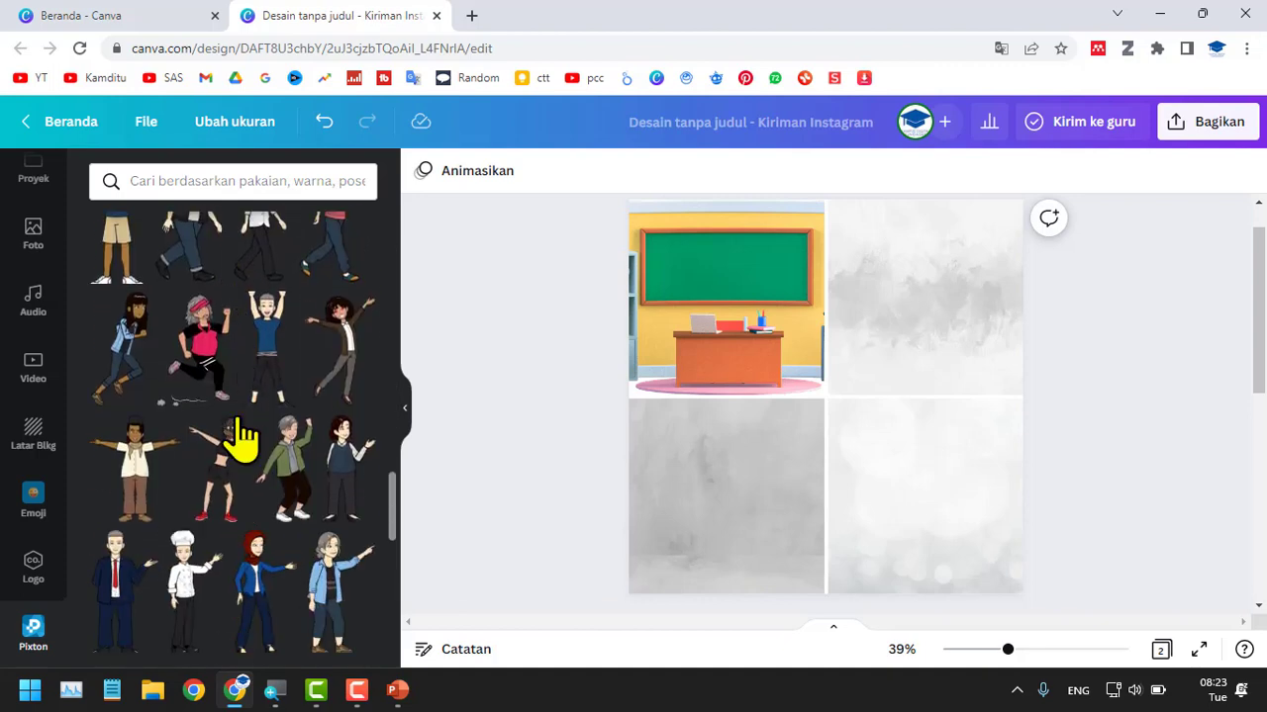
scroll(259, 519, "down", 5)
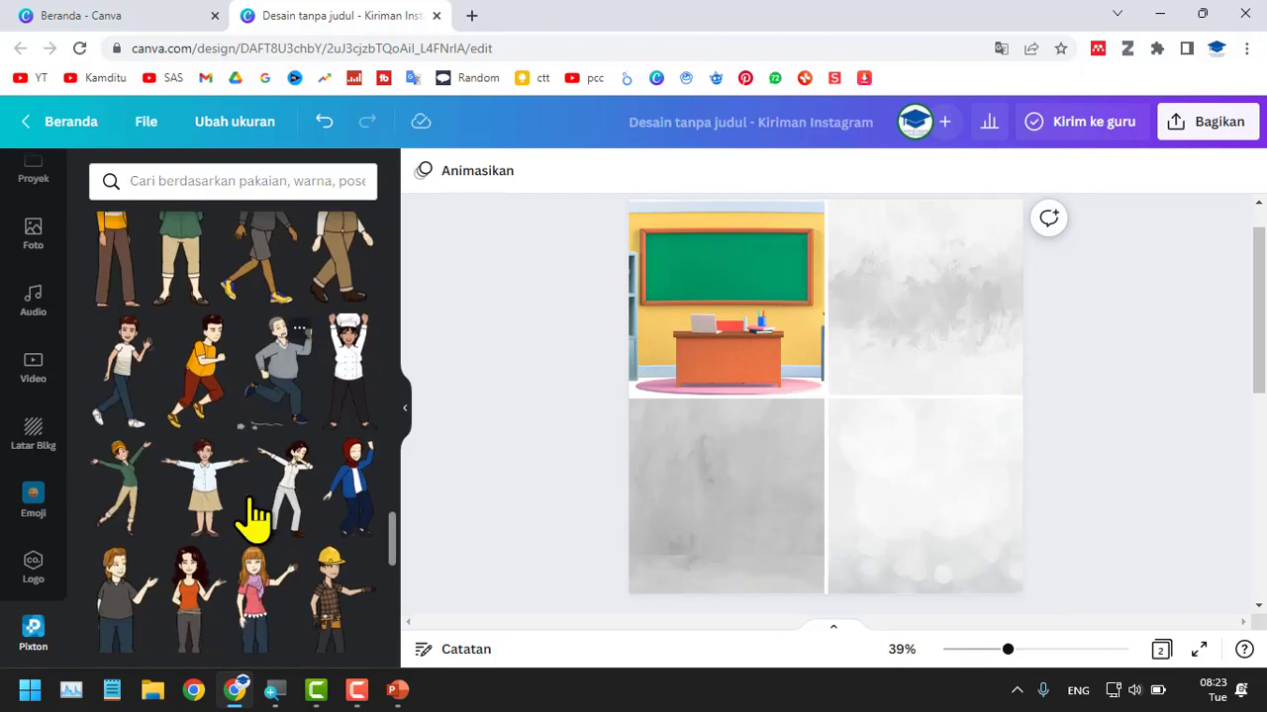
scroll(255, 519, "down", 8)
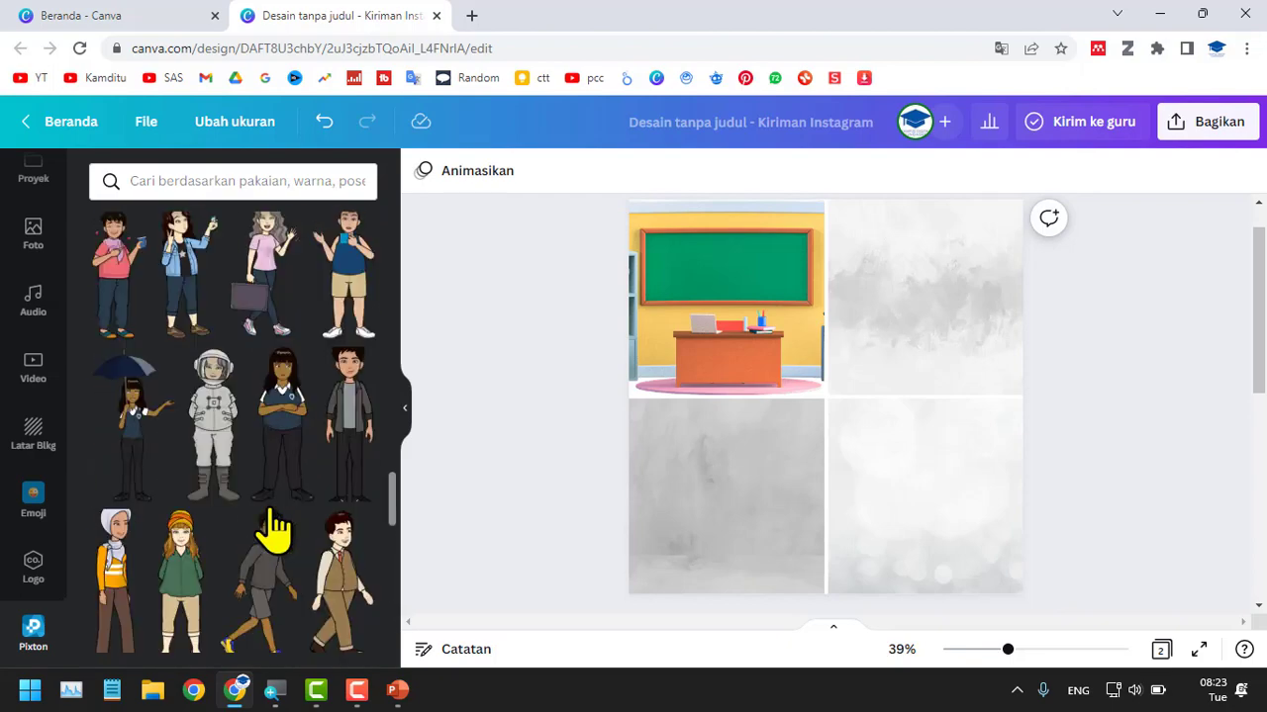
scroll(272, 532, "down", 10)
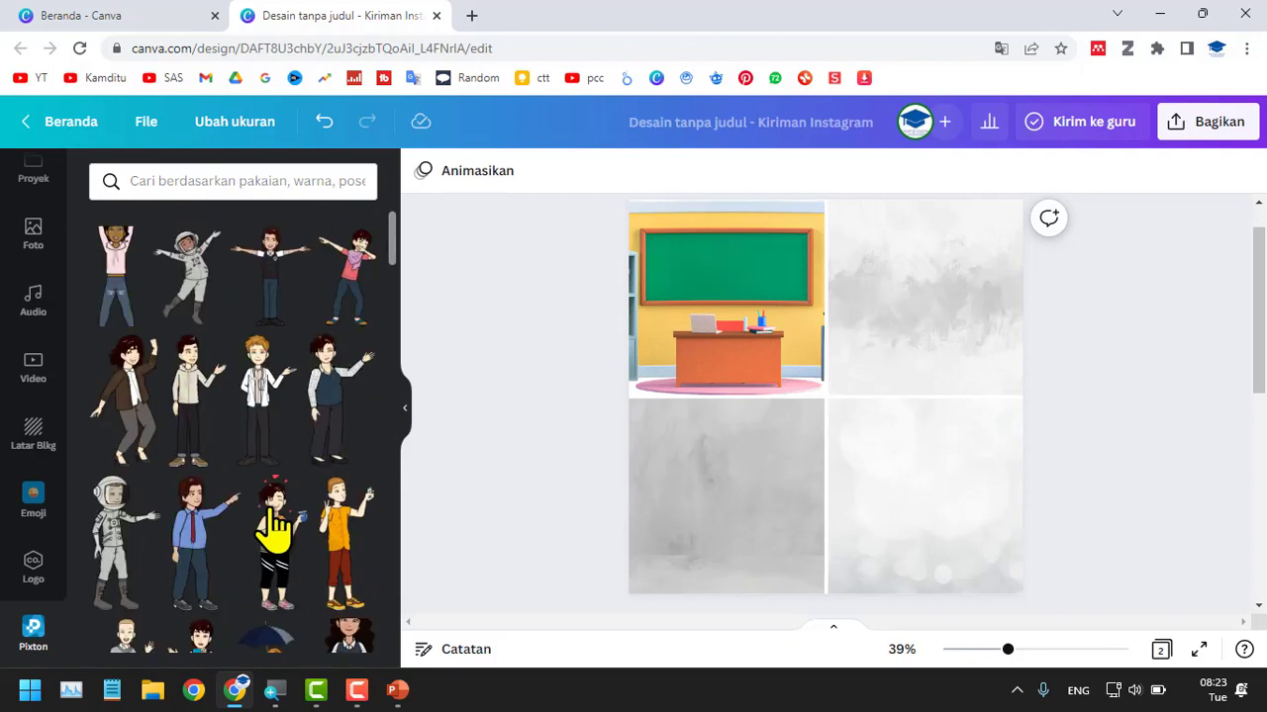
Try the cheering astronaut character in the classroom cell at smaller and larger sizes, and delete it.
left_click(208, 287)
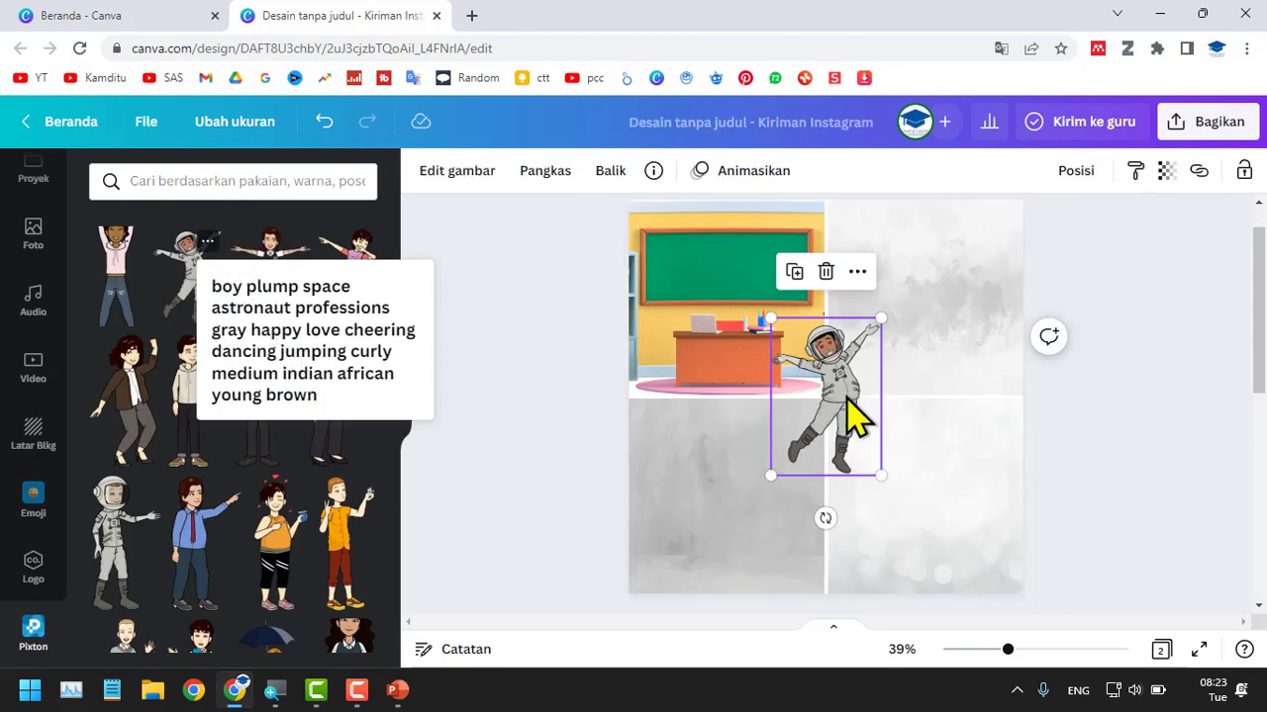
left_click_drag(848, 419, 718, 337)
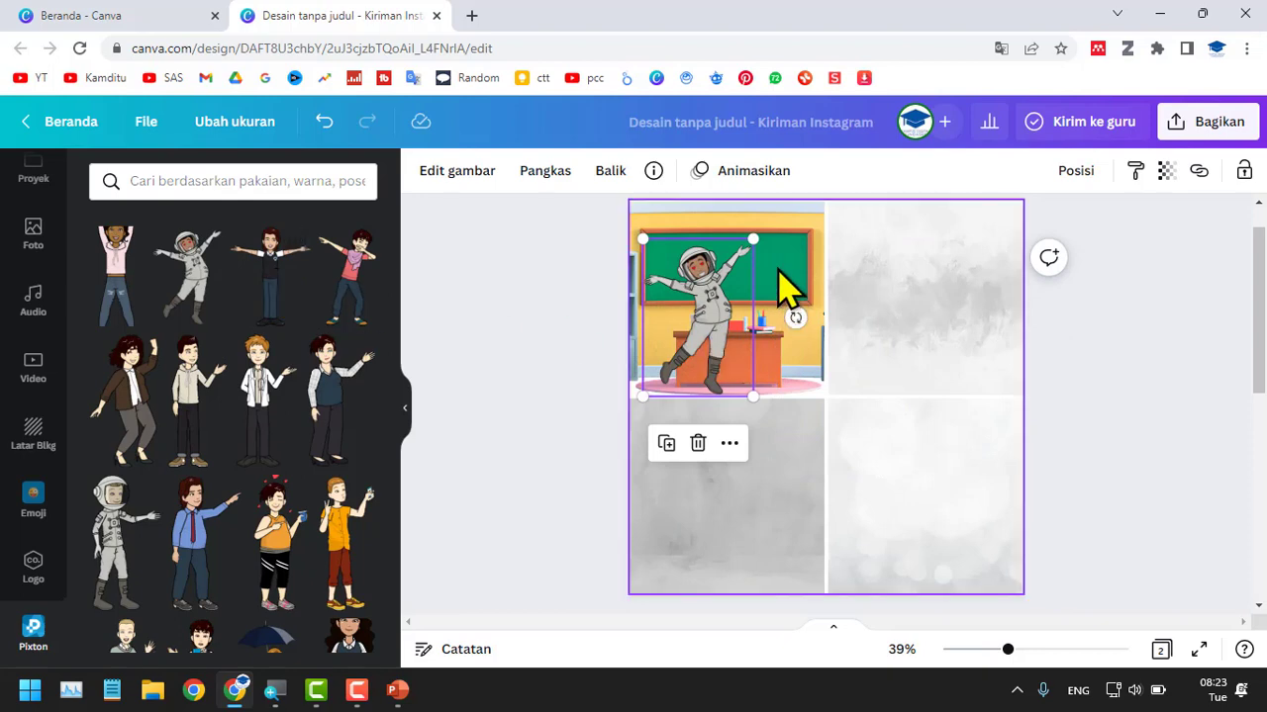
left_click_drag(752, 243, 703, 310)
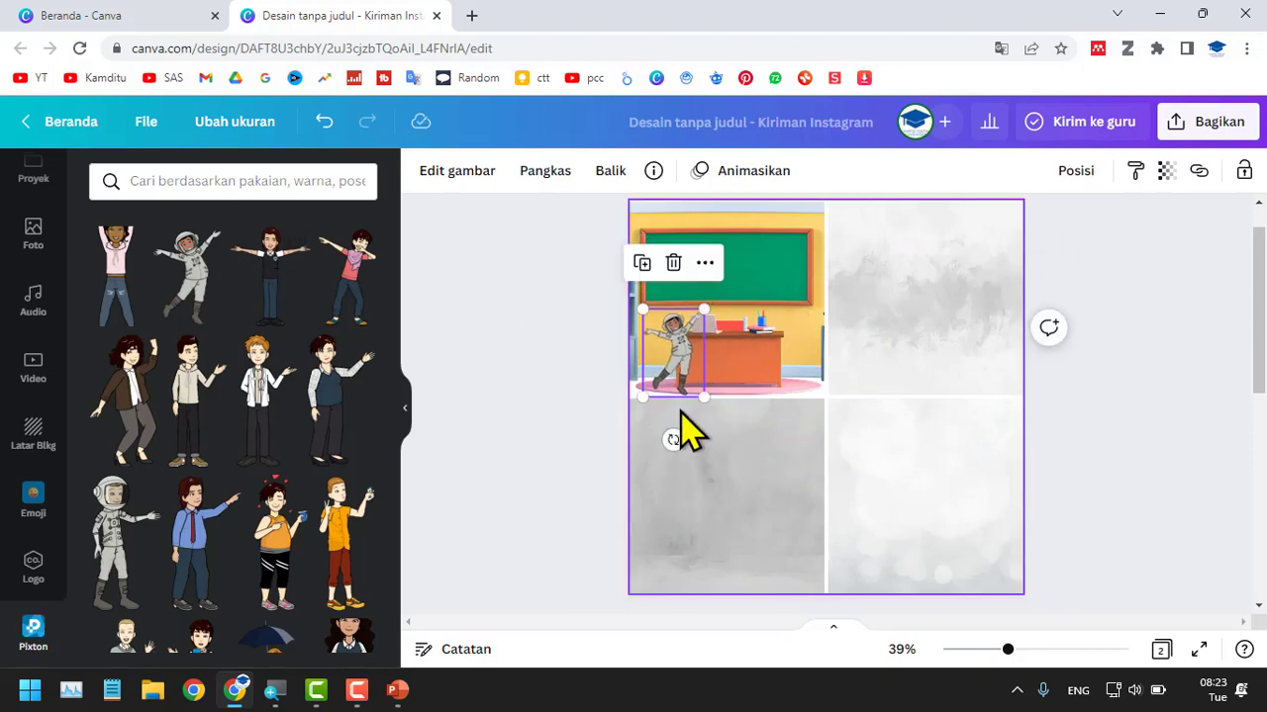
scroll(682, 402, "up", 1)
scroll(693, 400, "down", 2)
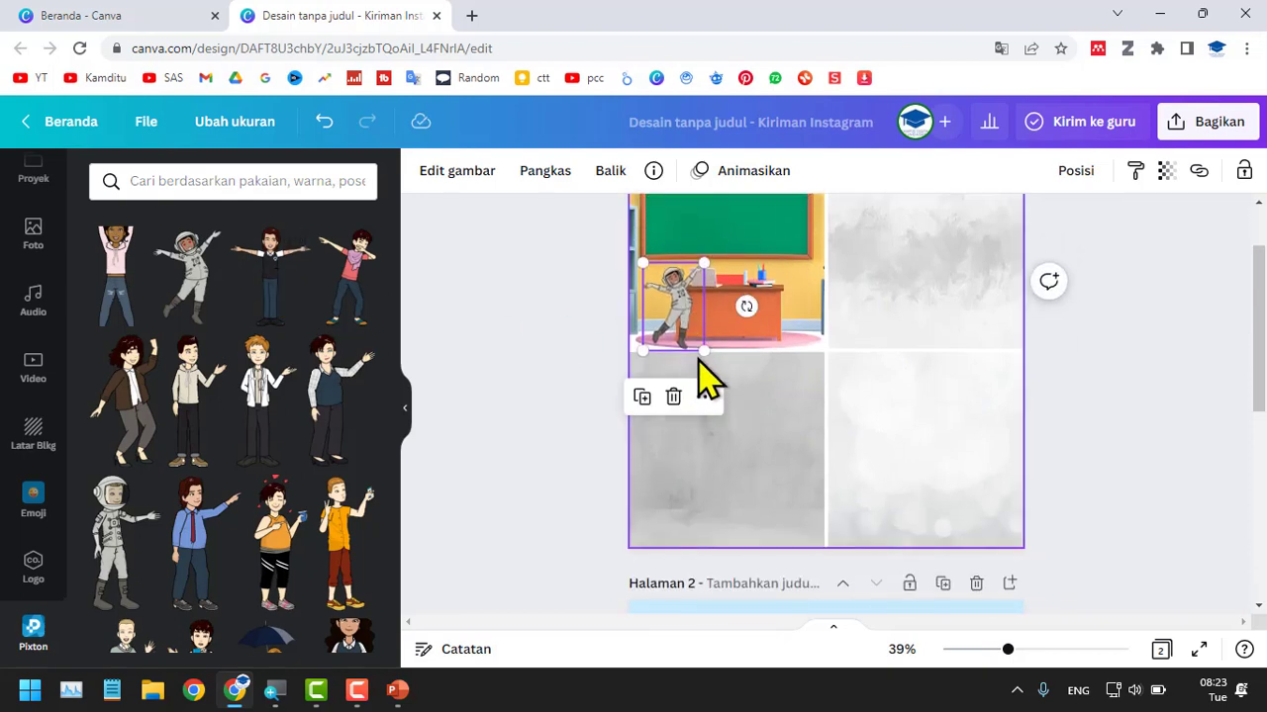
left_click_drag(706, 349, 776, 423)
left_click_drag(716, 306, 709, 274)
key("Delete")
Place the red-haired man in a white jacket in the classroom cell and the walking chef in the upper-right cell.
left_click(277, 402)
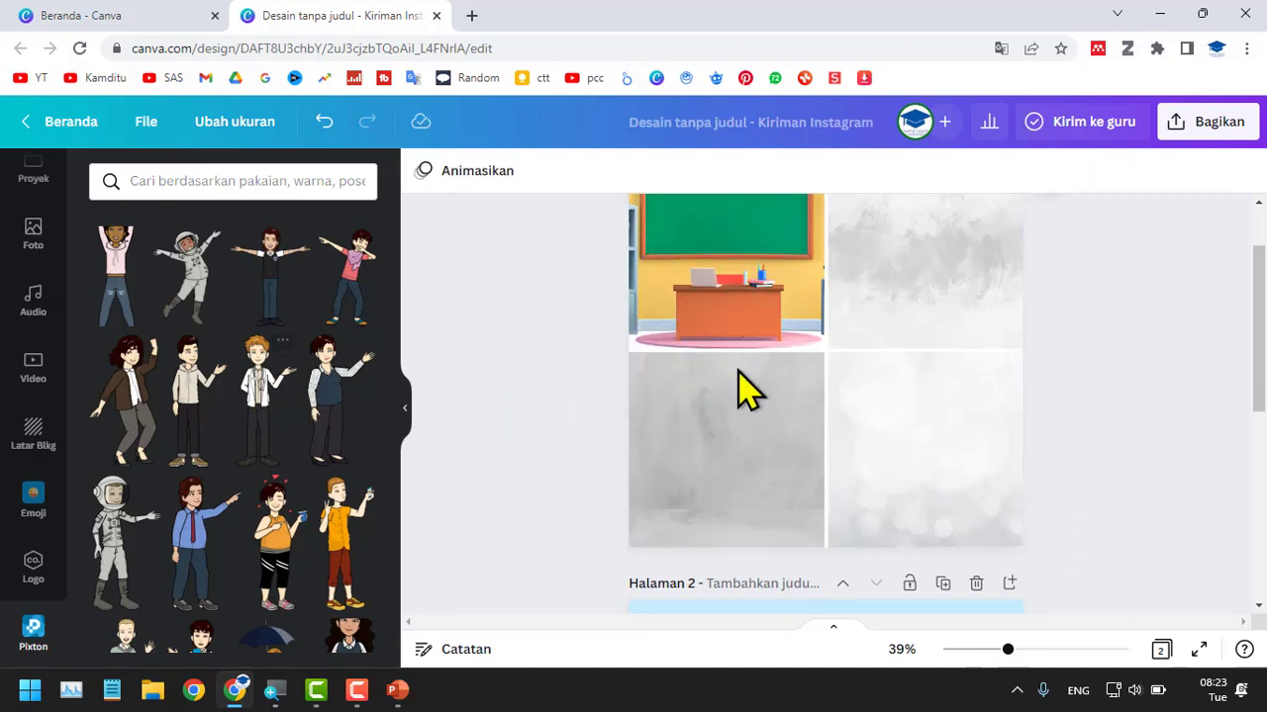
left_click_drag(817, 465, 705, 391)
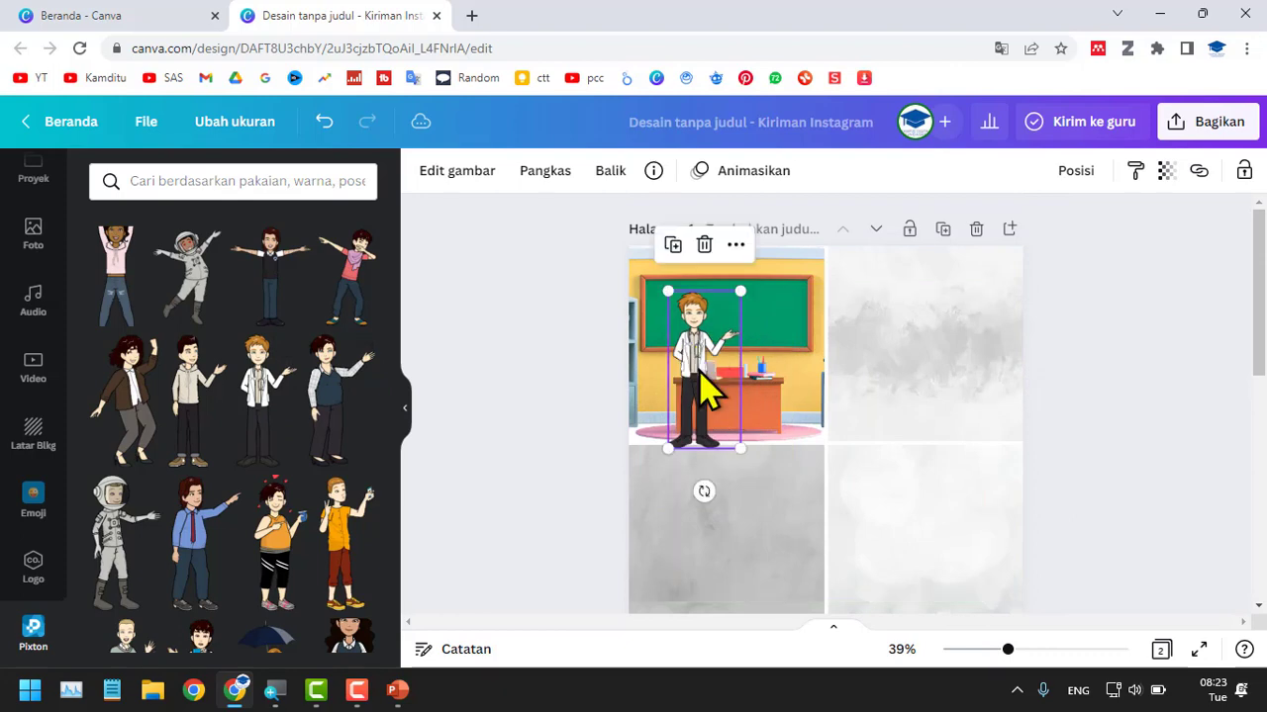
scroll(255, 433, "down", 5)
scroll(256, 432, "down", 5)
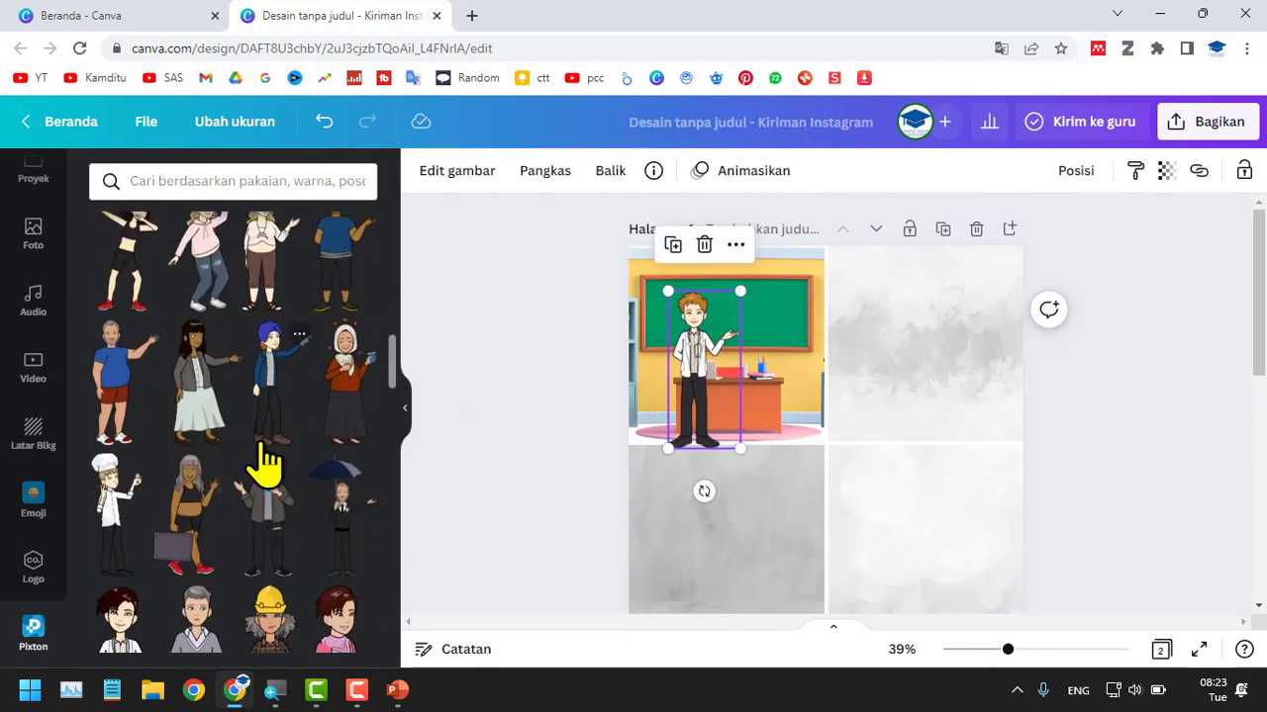
scroll(265, 465, "down", 3)
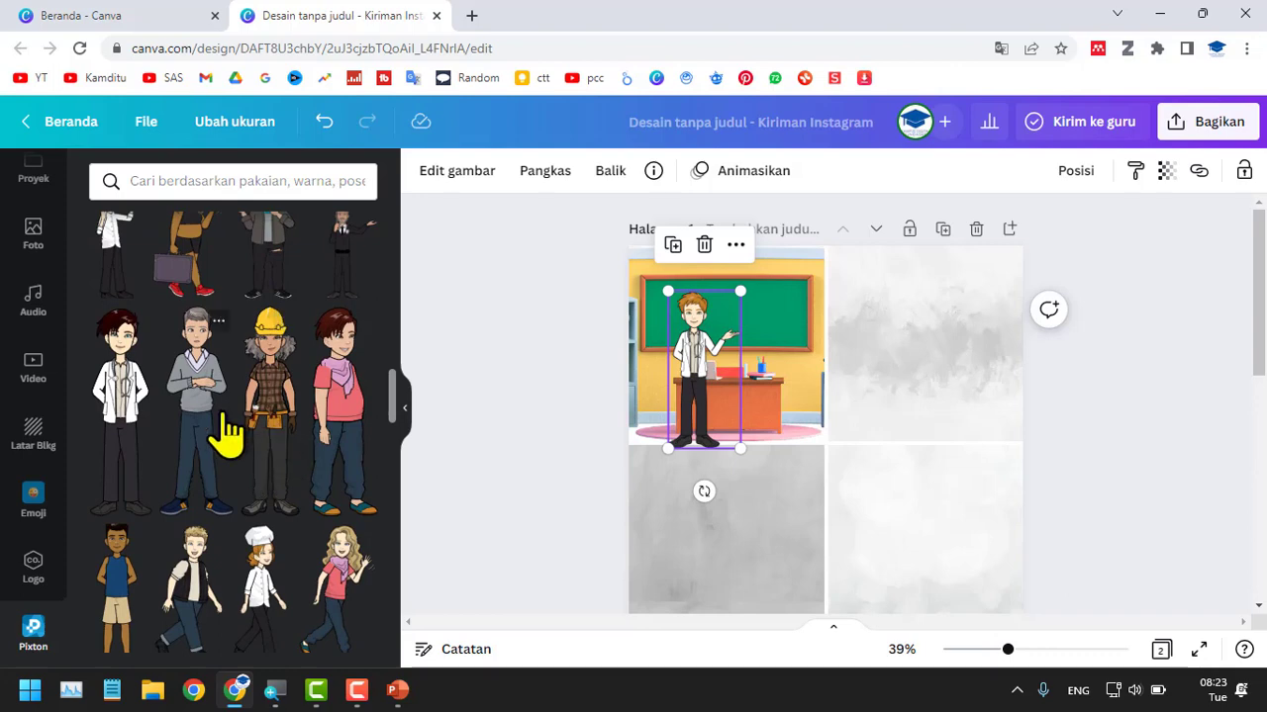
scroll(236, 434, "down", 2)
left_click(262, 420)
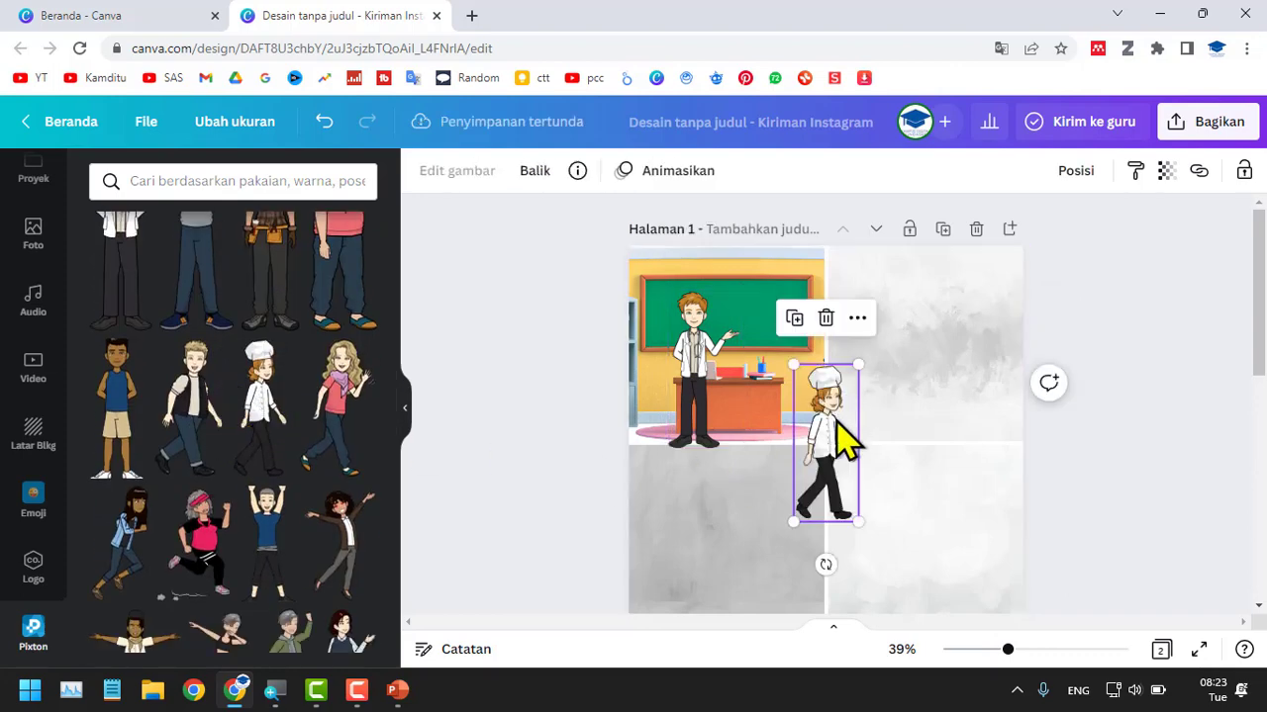
left_click_drag(842, 439, 900, 353)
Browse further through the Pixton characters for more poses and outfits.
scroll(274, 557, "down", 4)
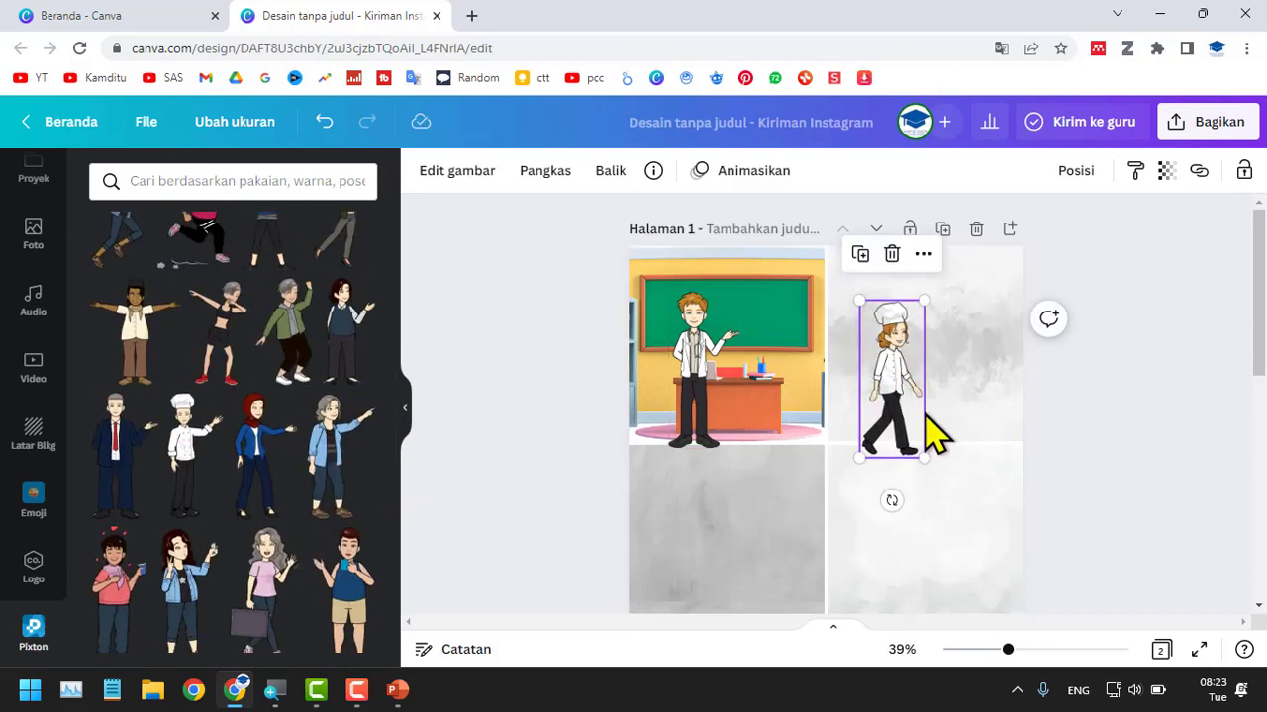
scroll(444, 494, "down", 5)
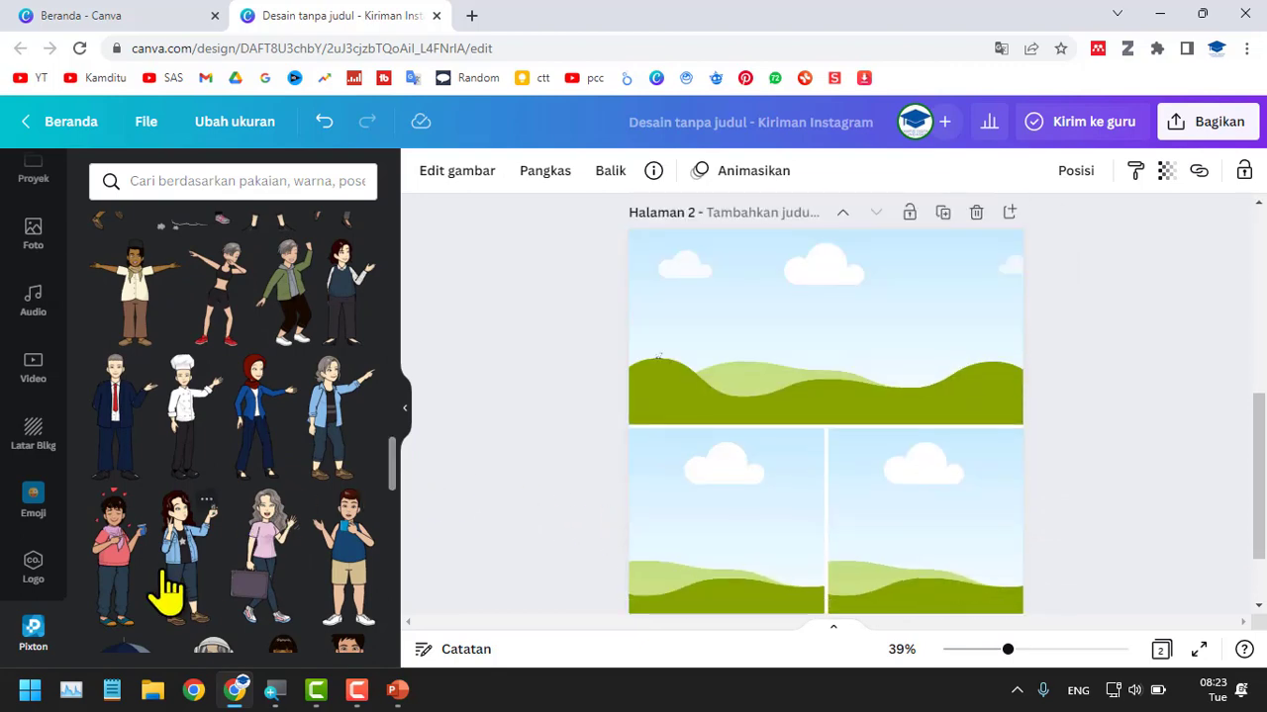
scroll(161, 593, "down", 5)
scroll(225, 562, "down", 10)
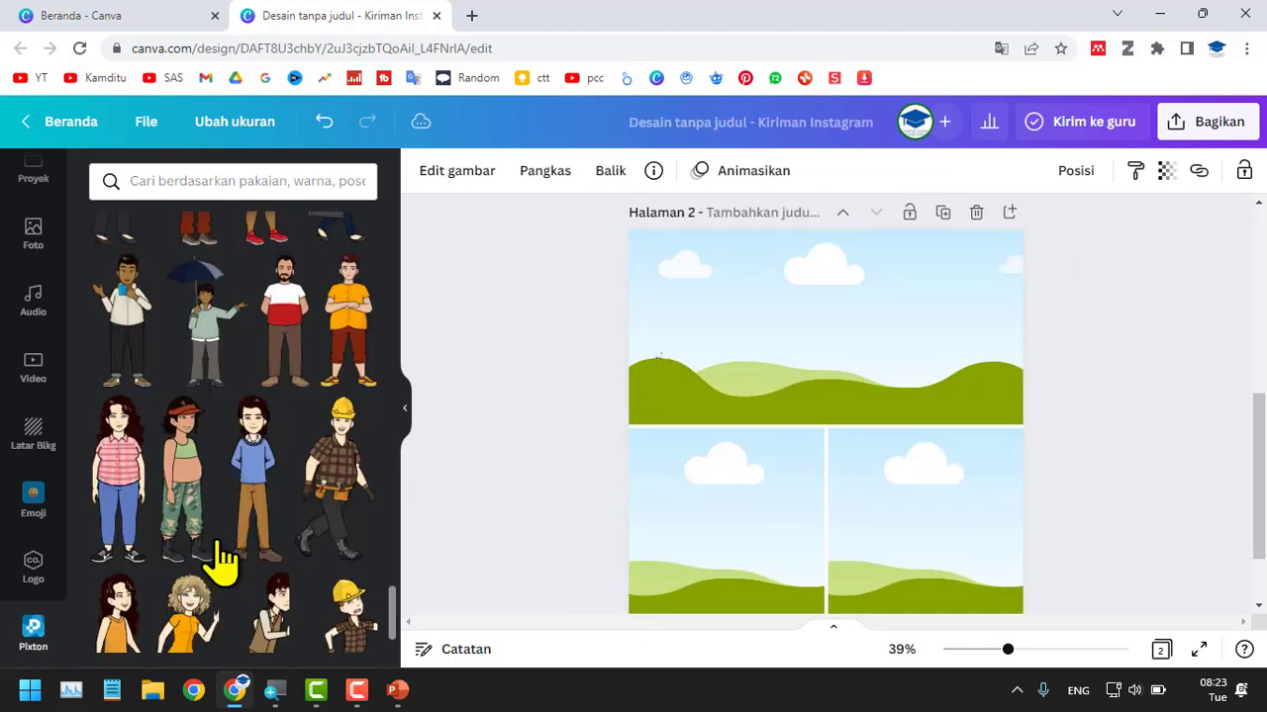
scroll(222, 560, "down", 5)
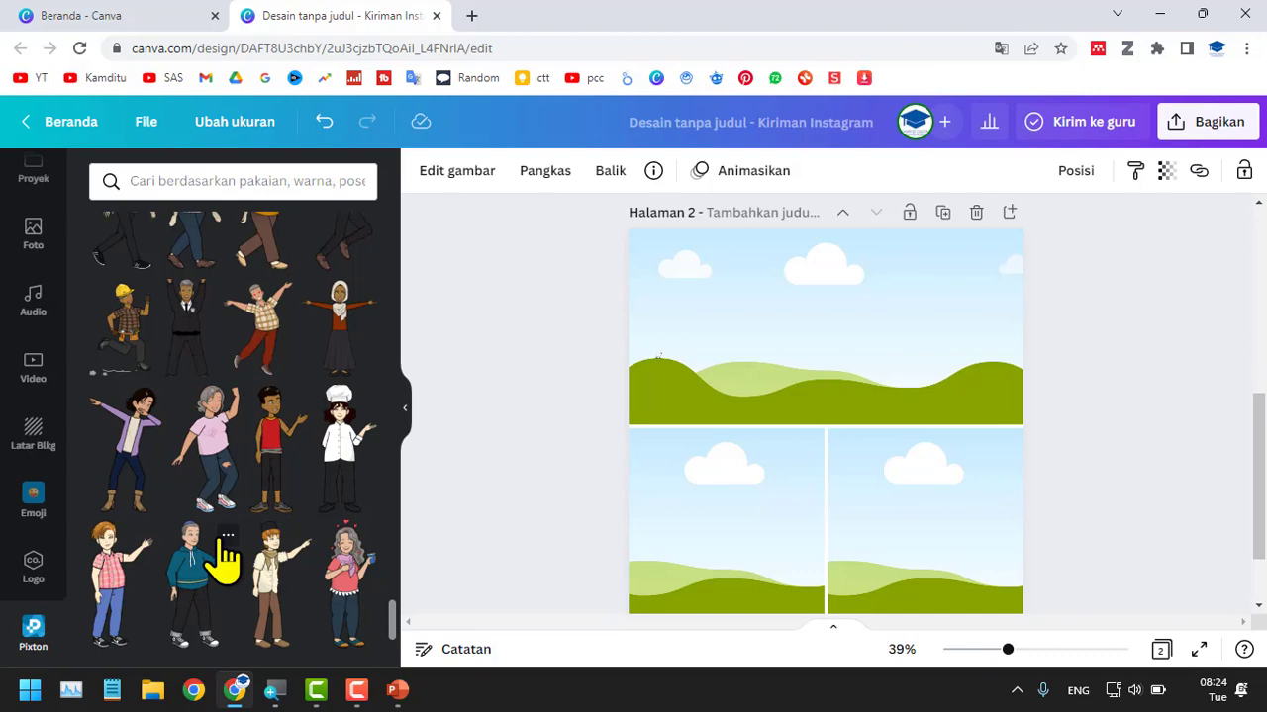
Switch to PowerPoint and show the Pixton Comic Characters pane in place of the design suggestions.
left_click(397, 690)
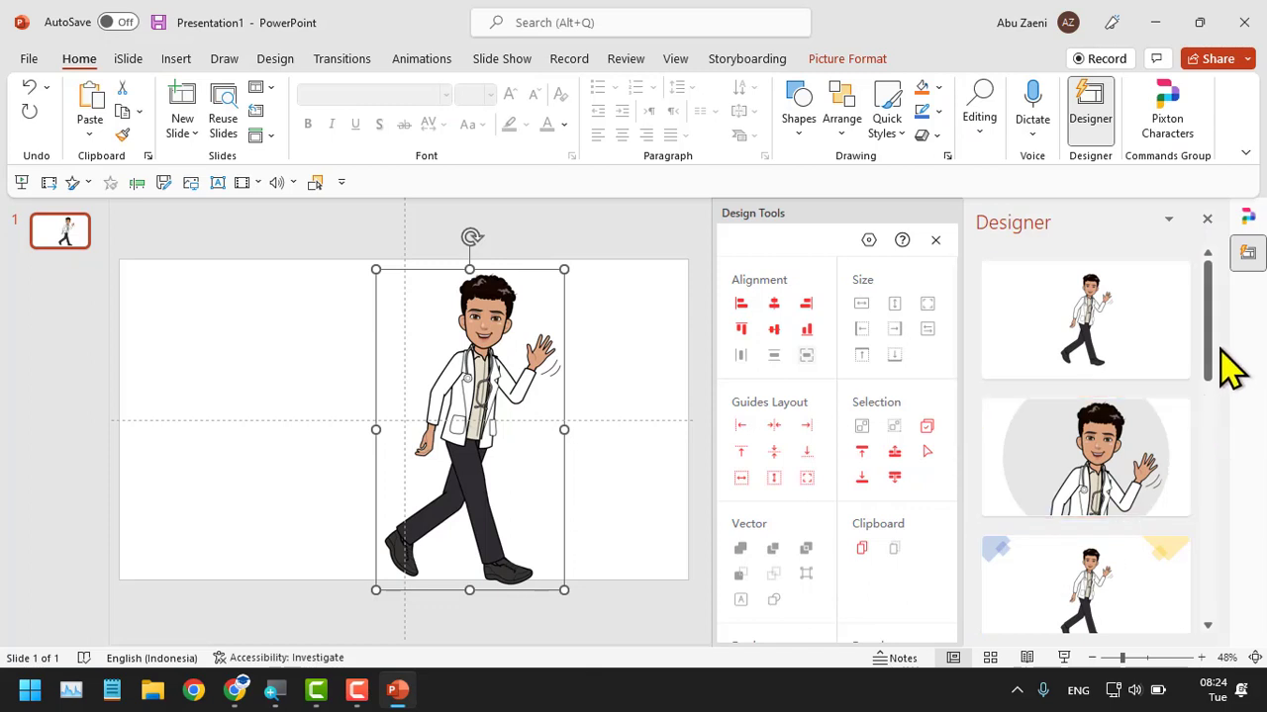
scroll(1151, 376, "down", 3)
scroll(1145, 504, "up", 3)
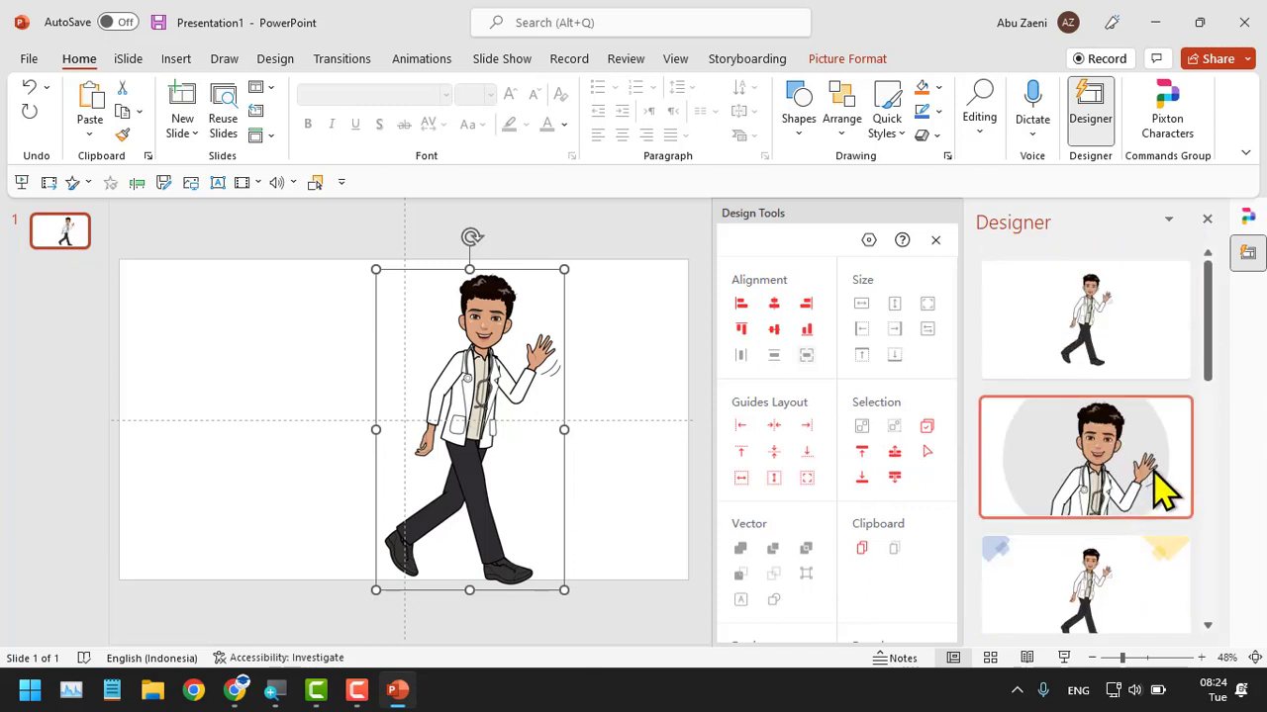
left_click(1242, 220)
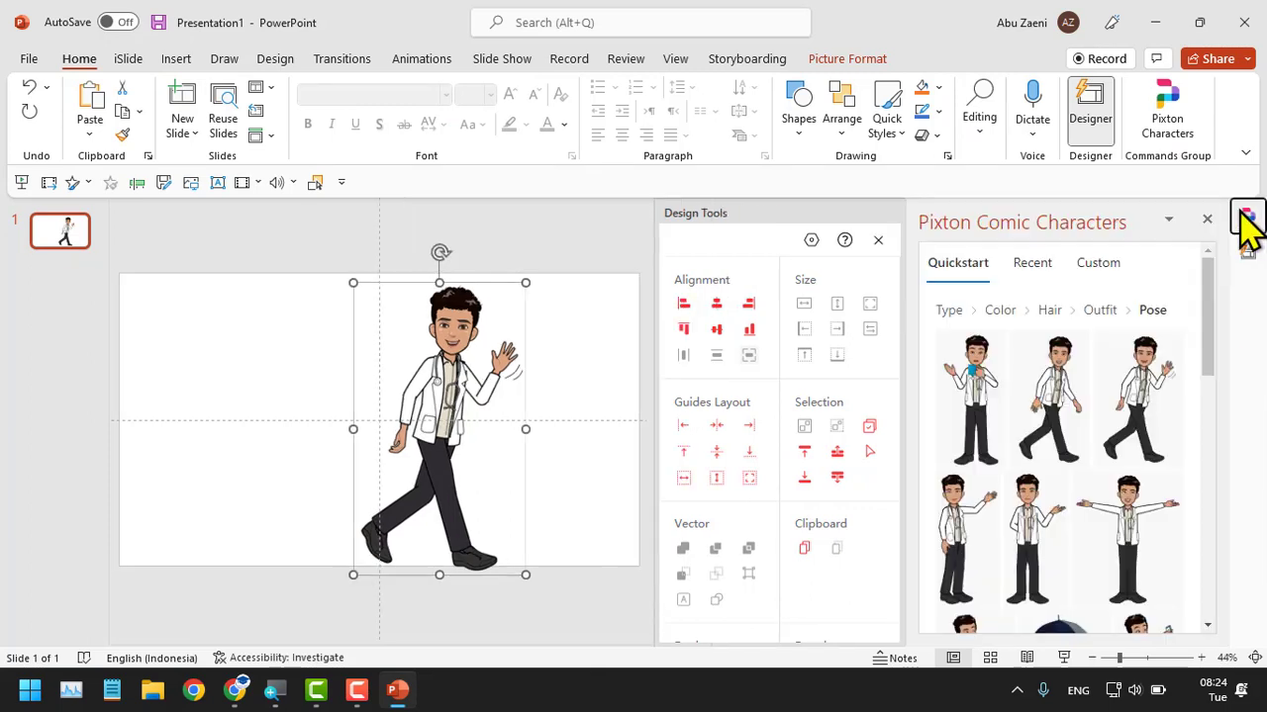
Configure a Pixton character with reddish-brown hair, a short tousled hairstyle and a white chef outfit, and insert its standing pose with one hand out.
left_click(999, 312)
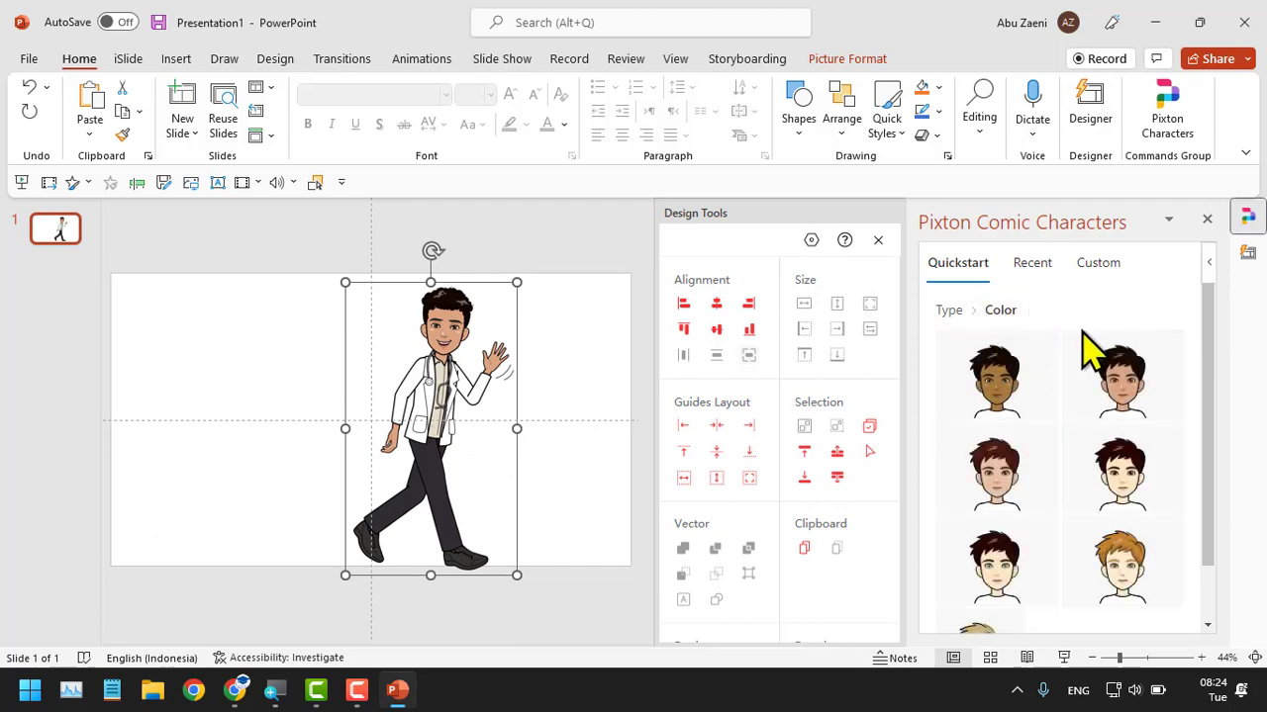
left_click(1016, 504)
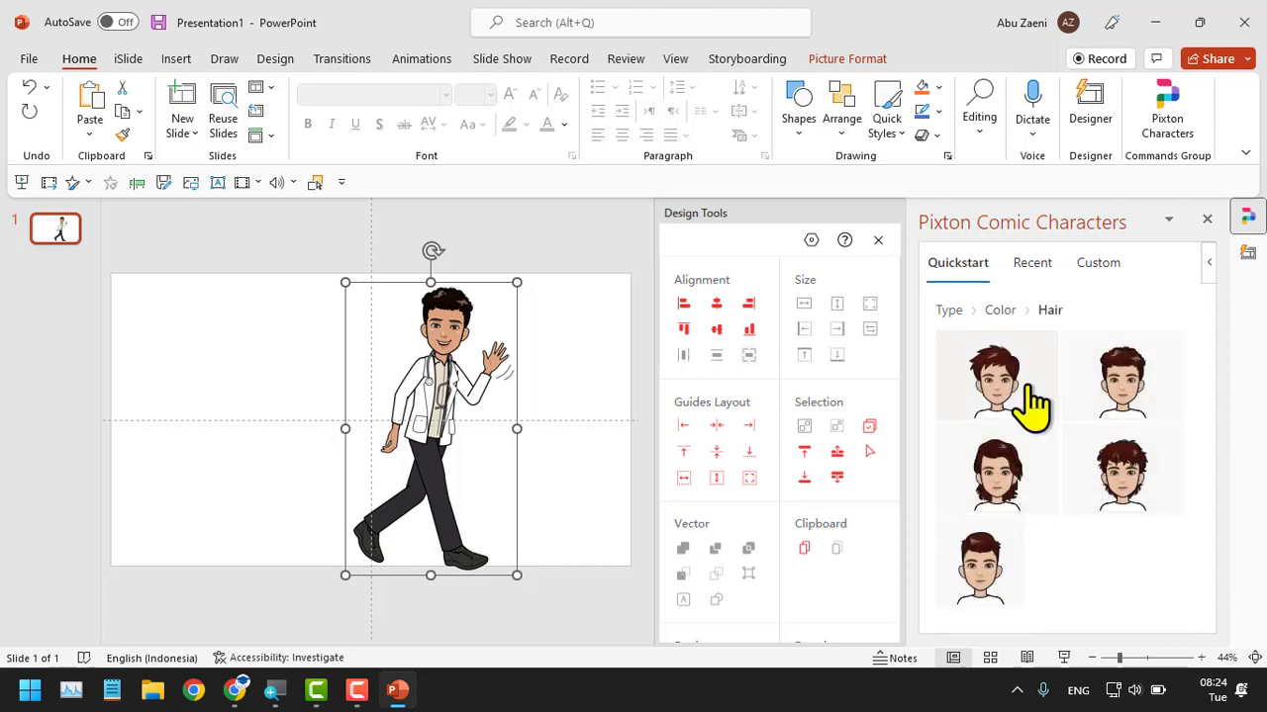
left_click(1027, 388)
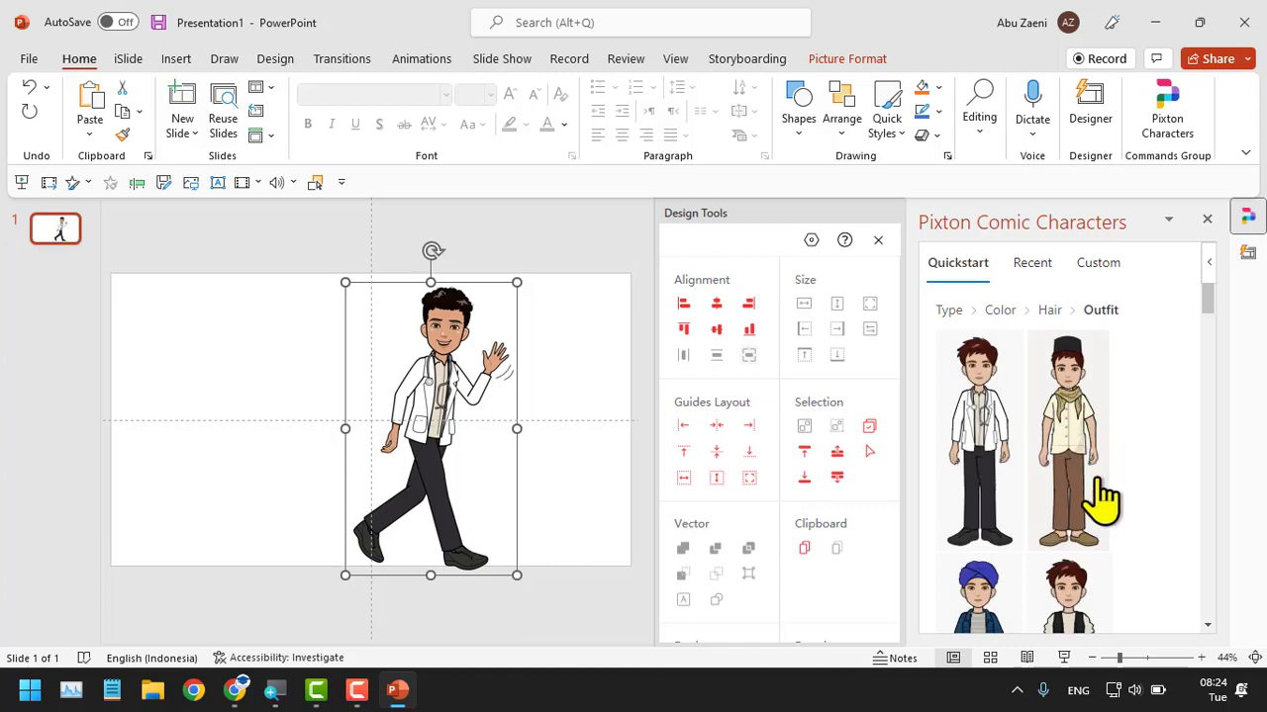
scroll(1098, 514, "down", 3)
scroll(1088, 505, "down", 5)
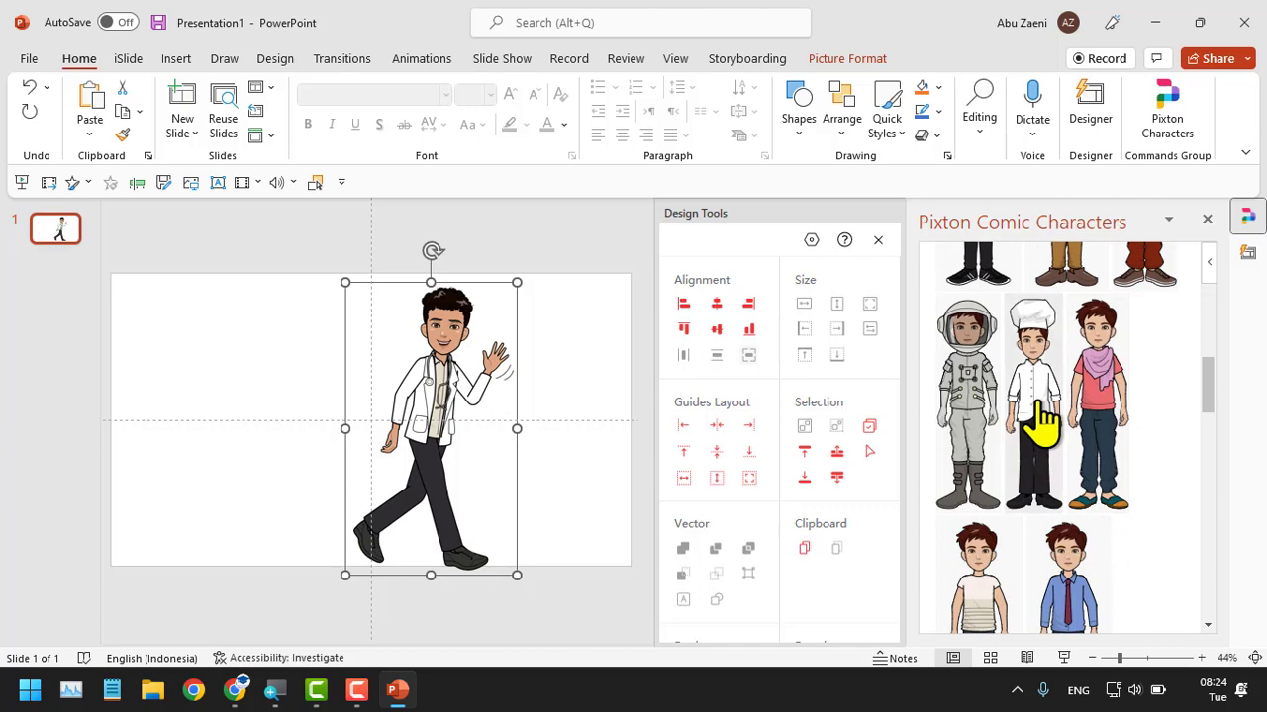
left_click(1038, 406)
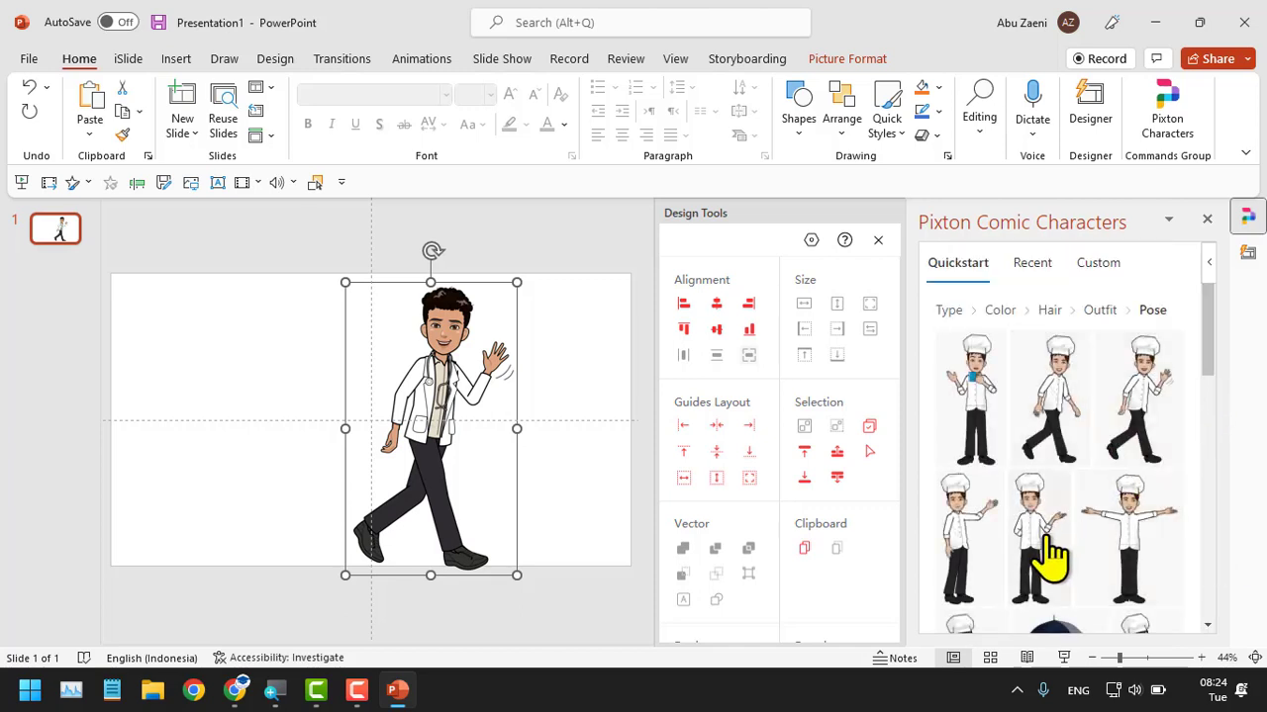
left_click(1029, 539)
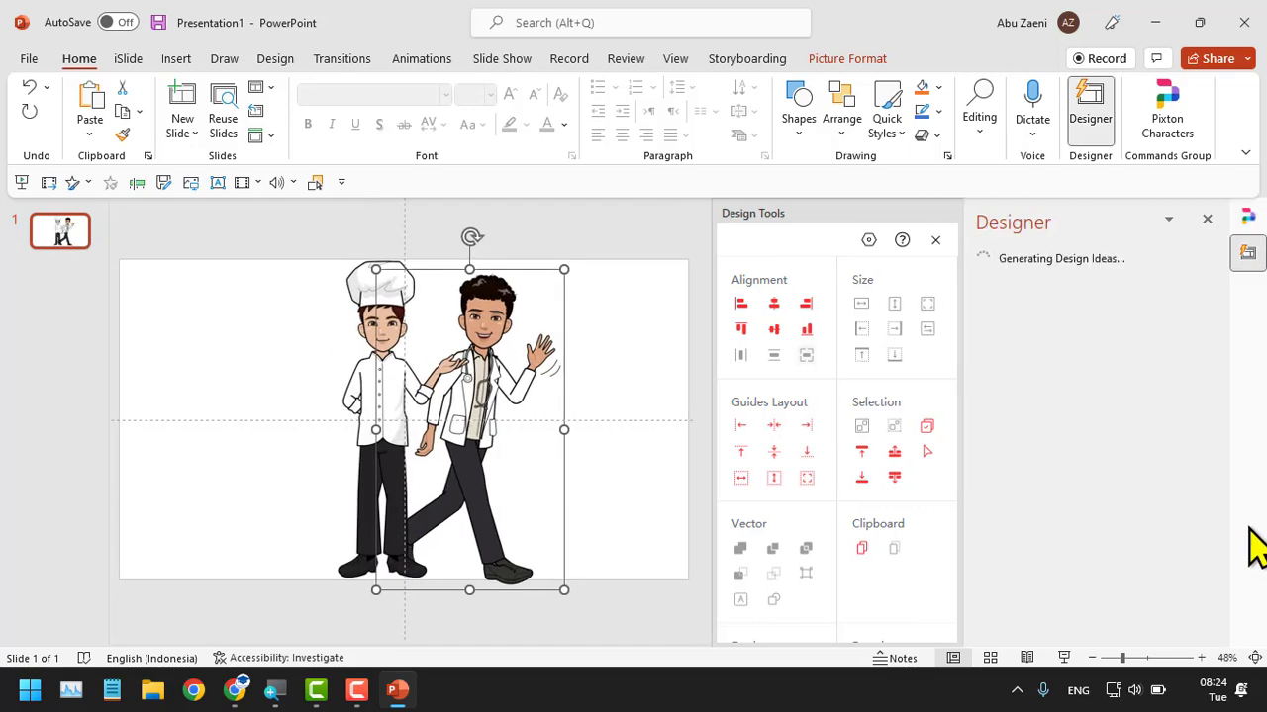
Switch back to Canva and examine more of the Pixton characters for the grid post.
left_click(235, 690)
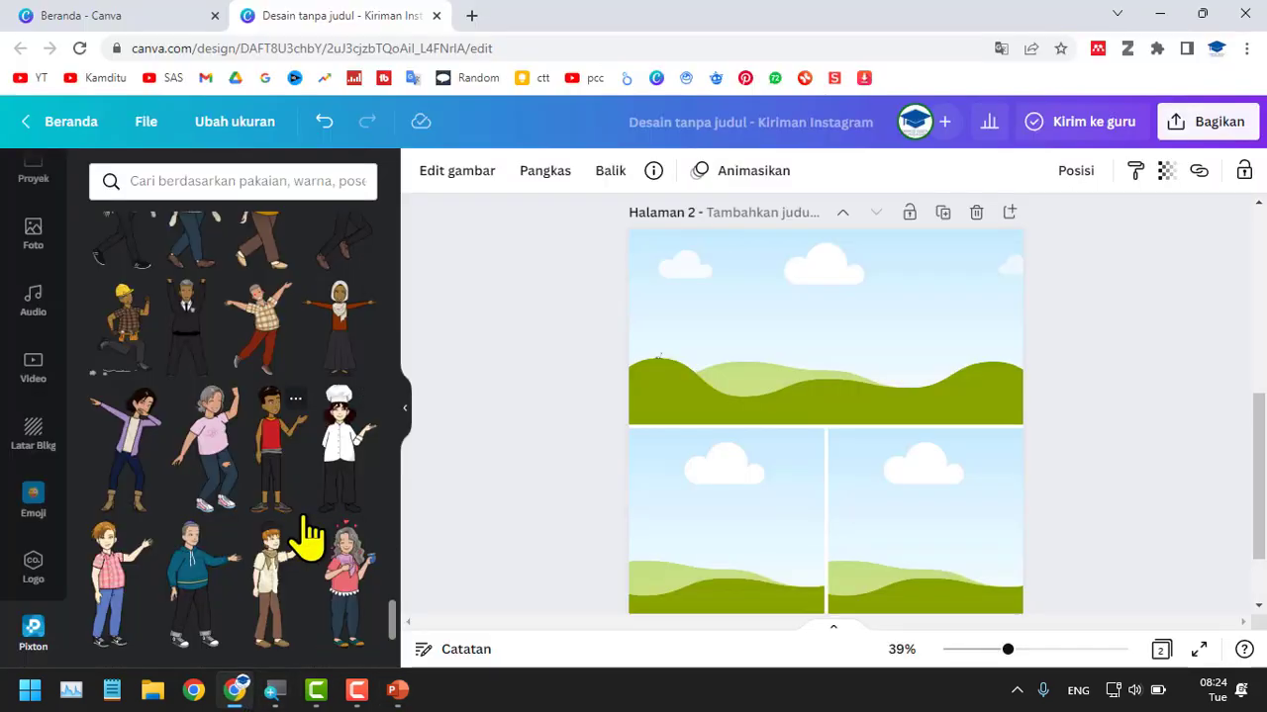
scroll(305, 537, "down", 3)
scroll(306, 538, "down", 5)
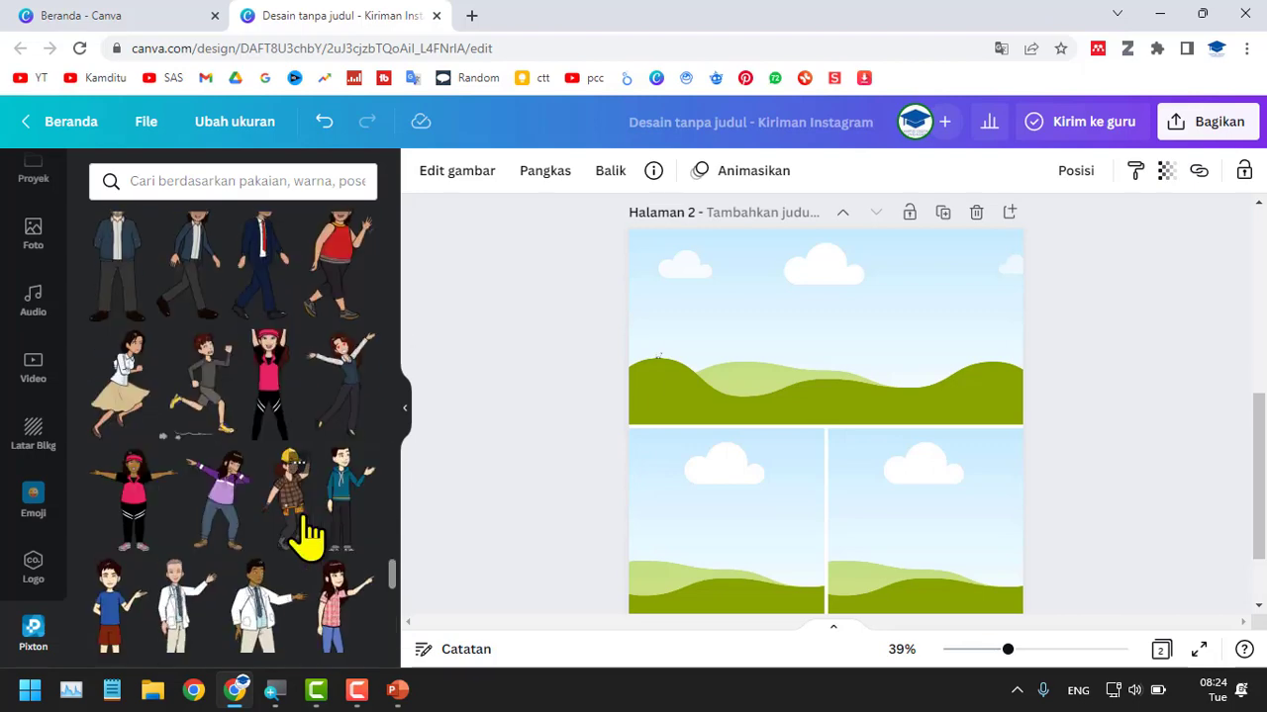
scroll(309, 537, "down", 5)
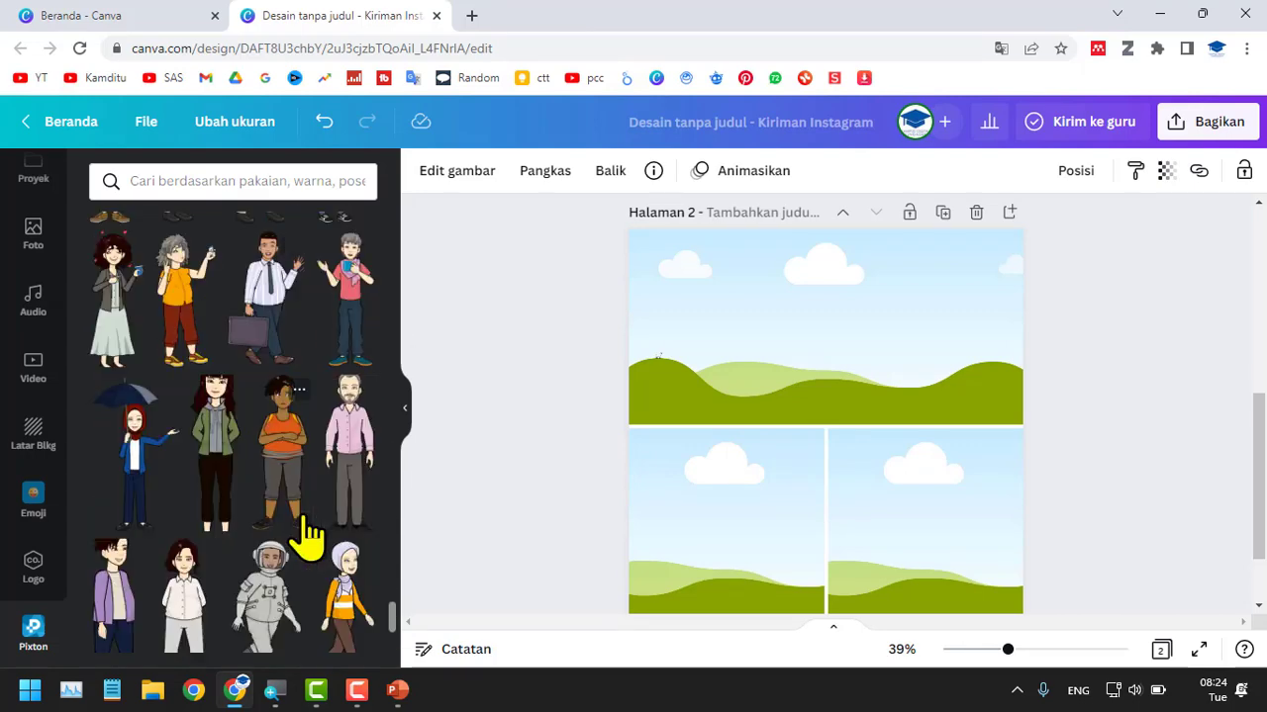
scroll(309, 537, "down", 3)
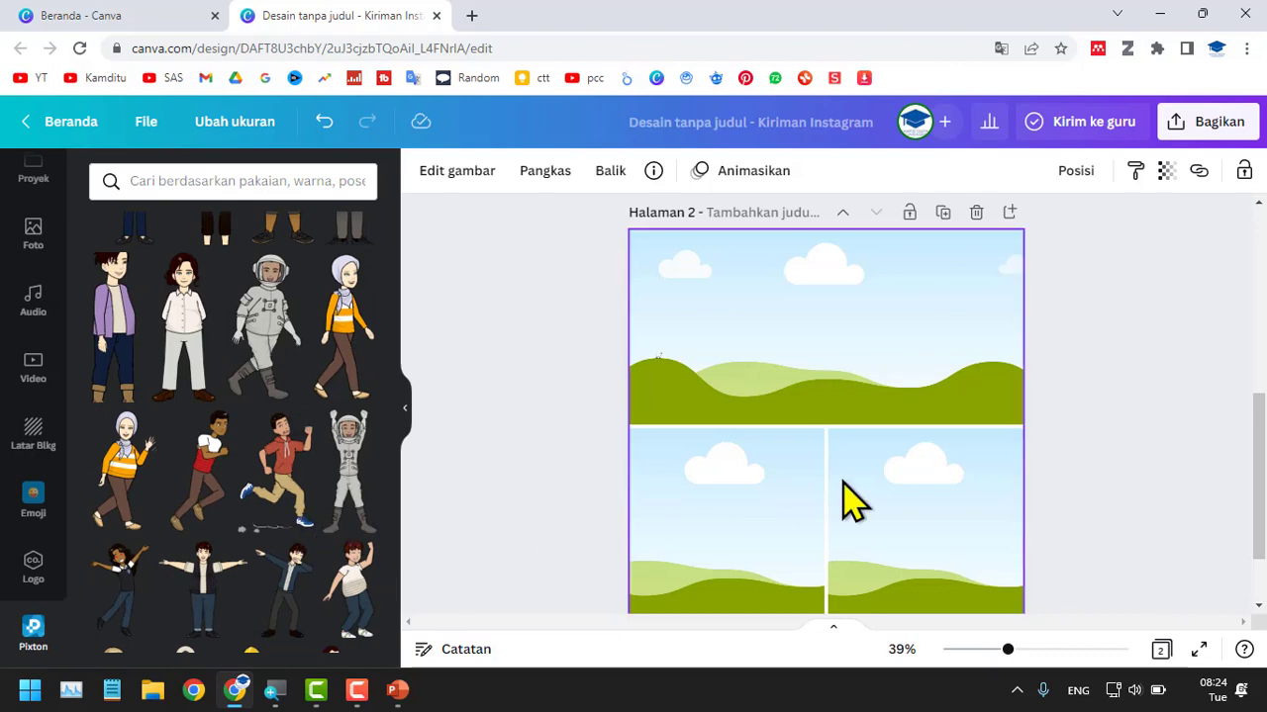
scroll(840, 501, "up", 5)
scroll(158, 524, "down", 1)
scroll(159, 524, "down", 2)
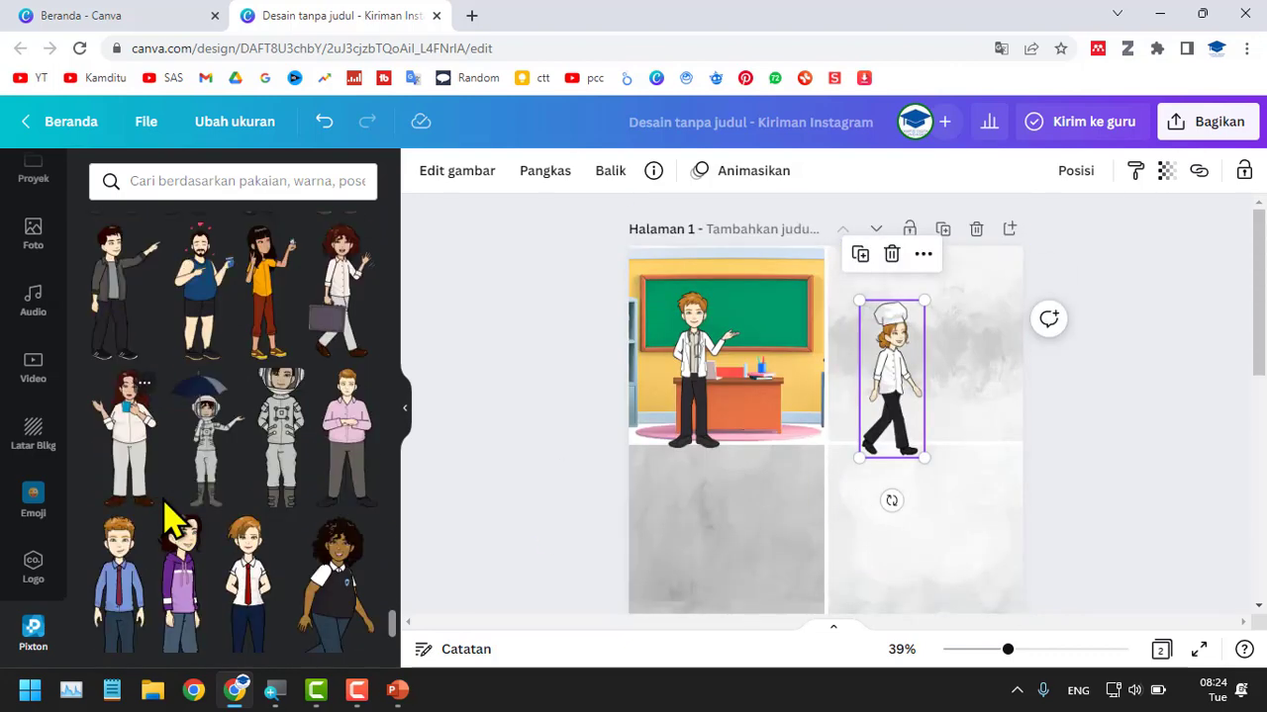
Browse the remaining Pixton characters to the end of the list and return to the poses further up.
scroll(169, 521, "down", 3)
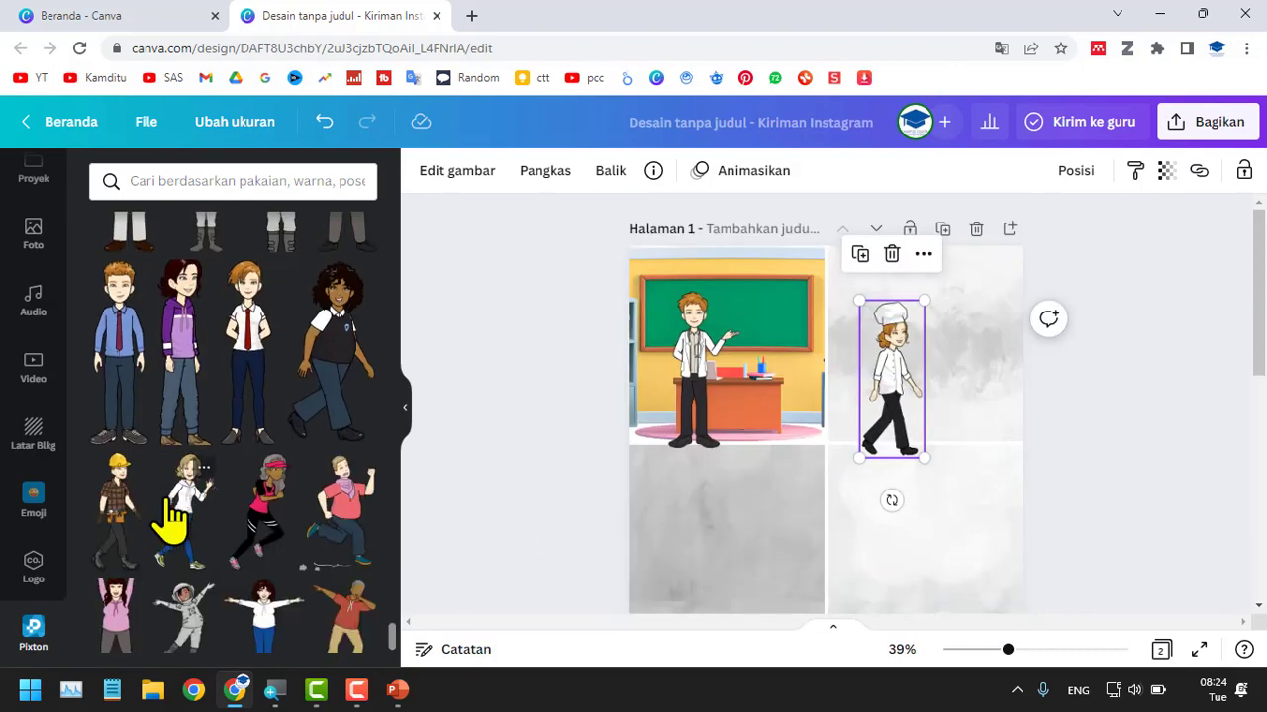
scroll(170, 521, "down", 1)
scroll(171, 510, "up", 1)
scroll(170, 514, "down", 1)
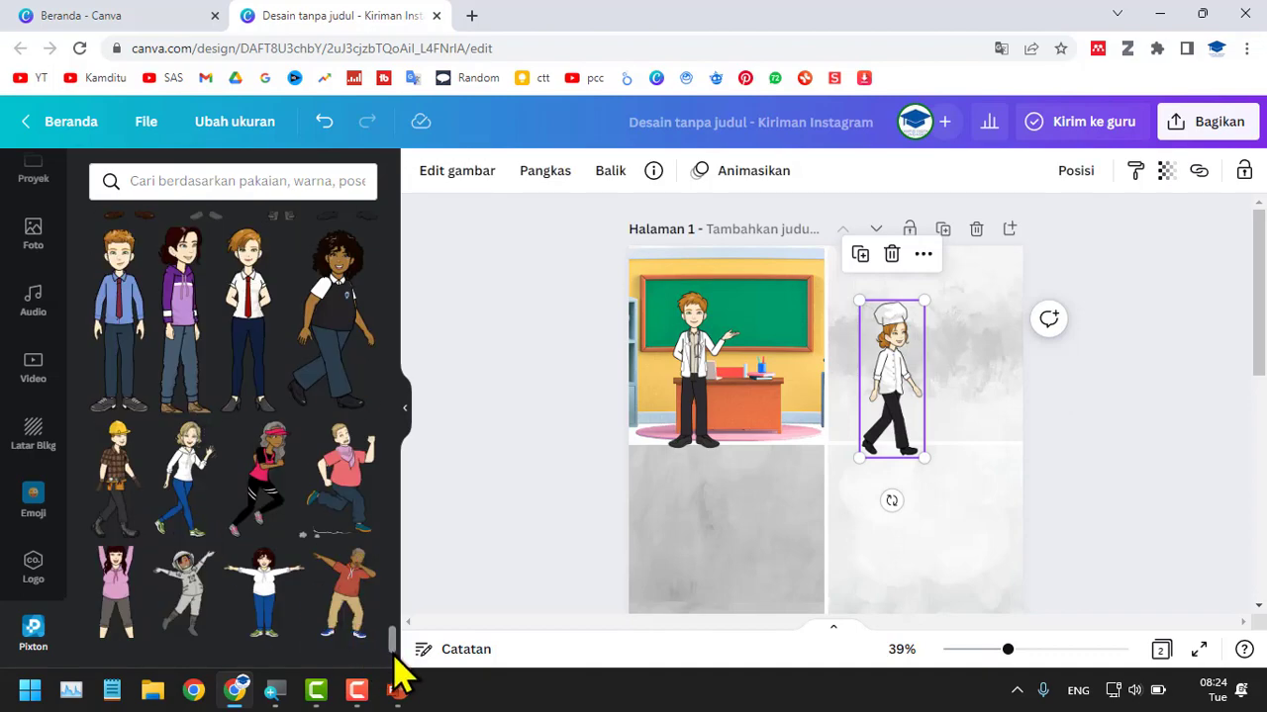
left_click_drag(393, 655, 432, 539)
left_click_drag(436, 228, 401, 208)
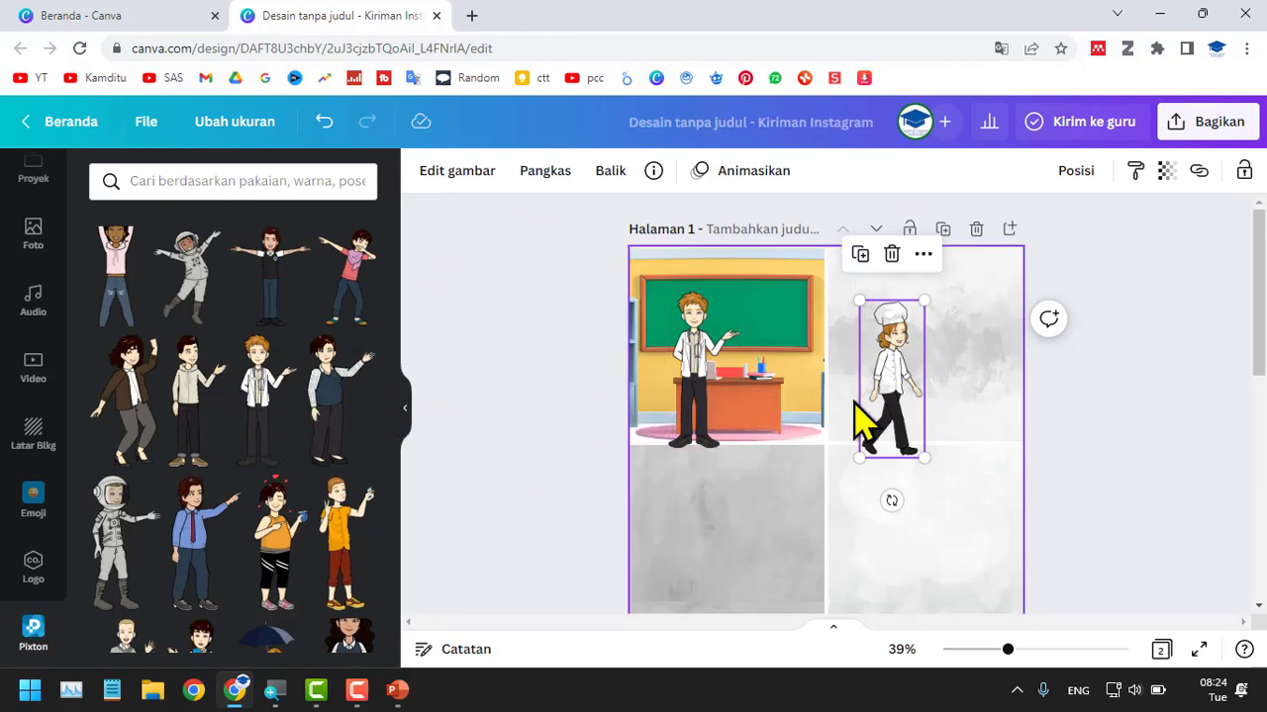
Move the doctor character lower in the classroom panel and enlarge it.
scroll(732, 371, "up", 5, "ctrl")
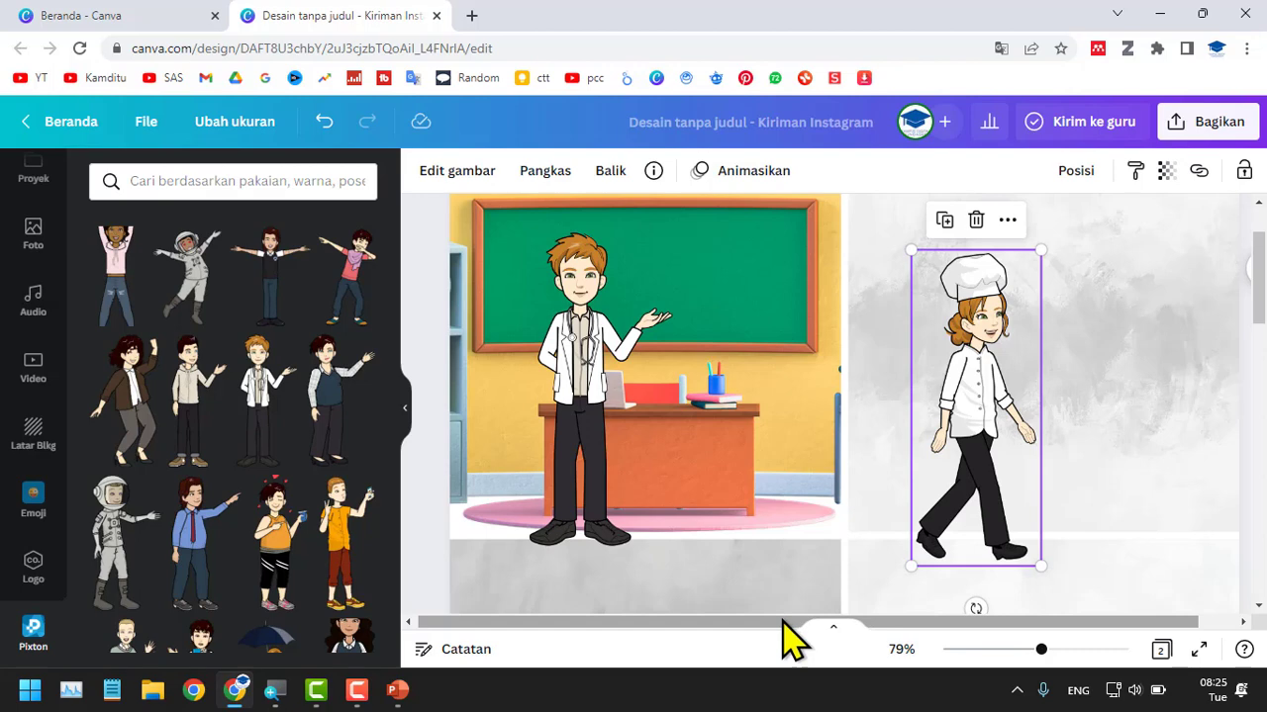
left_click_drag(573, 364, 565, 461)
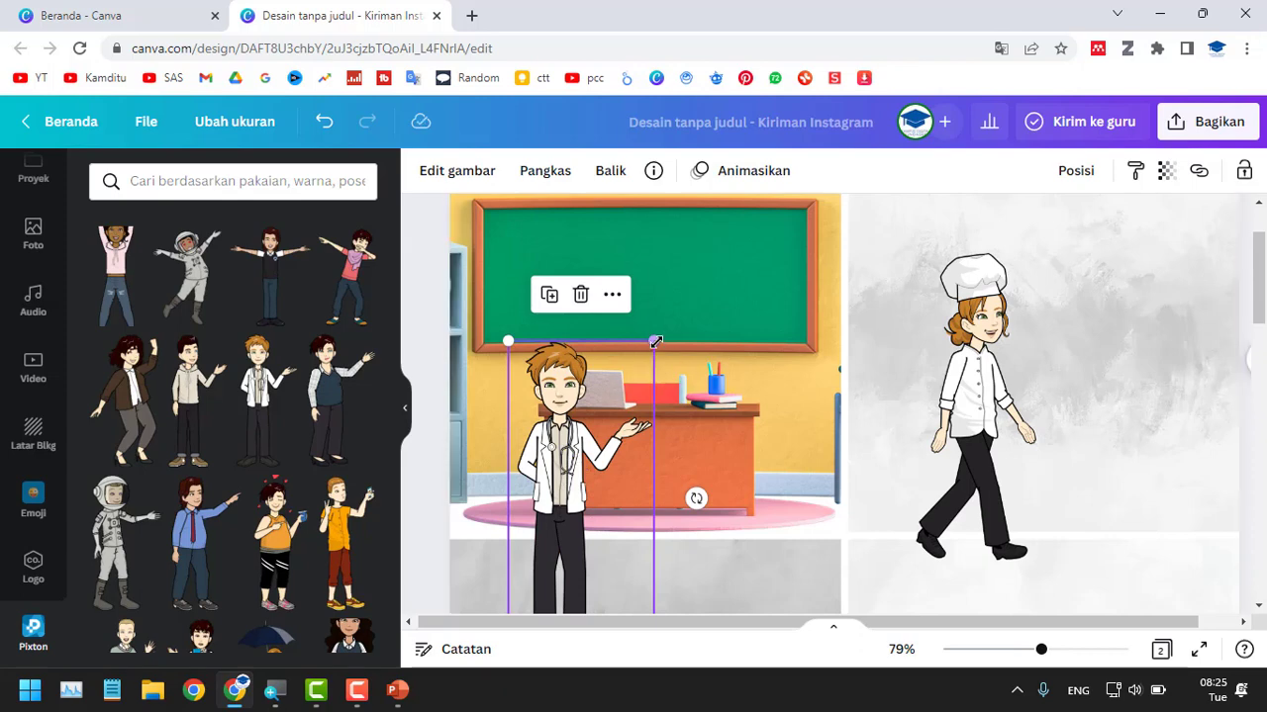
mouse_move(715, 270)
left_mouse_down()
mouse_move(744, 257)
mouse_move(715, 274)
left_mouse_up()
Crop the doctor character's legs so the image ends near the lower edge of the classroom panel.
scroll(659, 405, "down", 3)
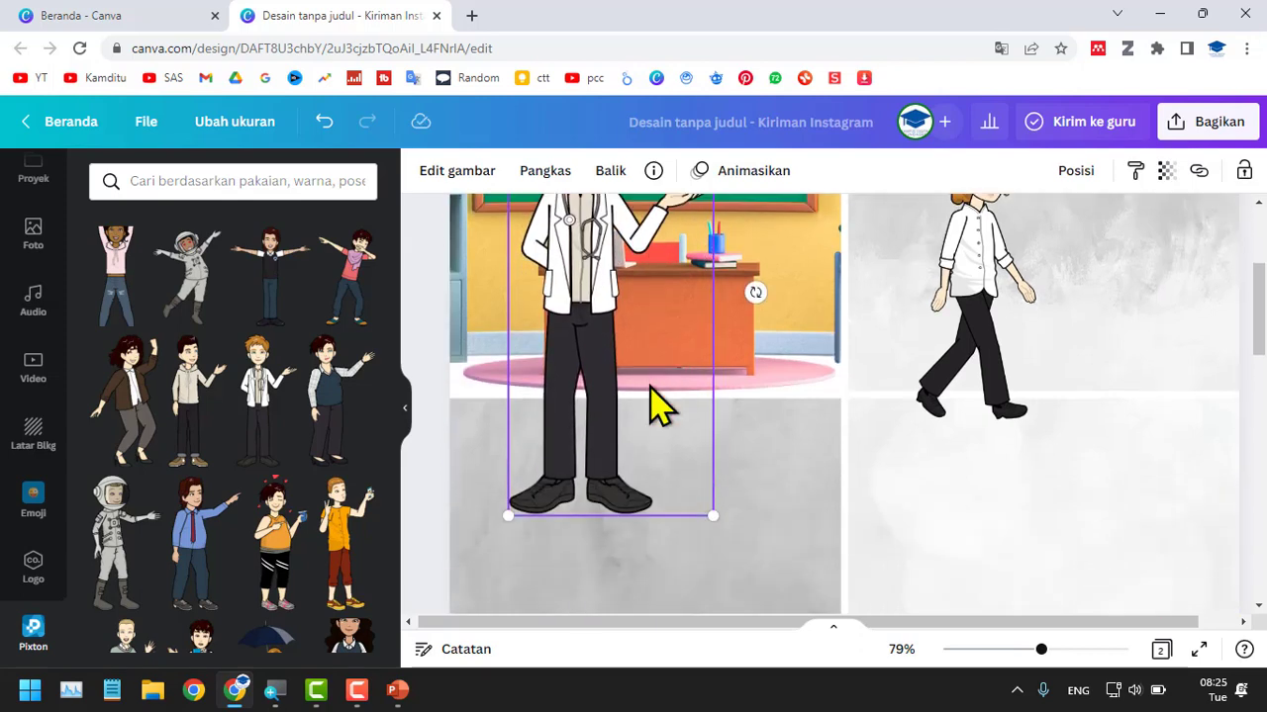
scroll(599, 425, "up", 1)
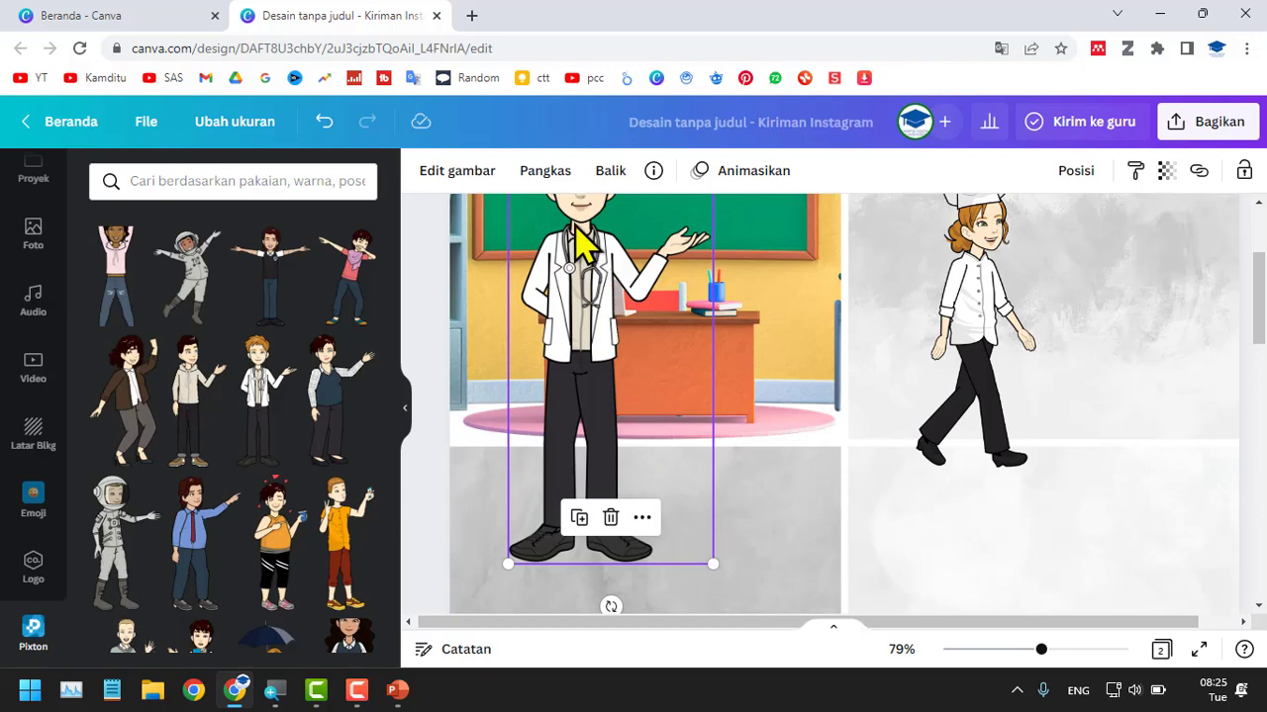
left_click(547, 172)
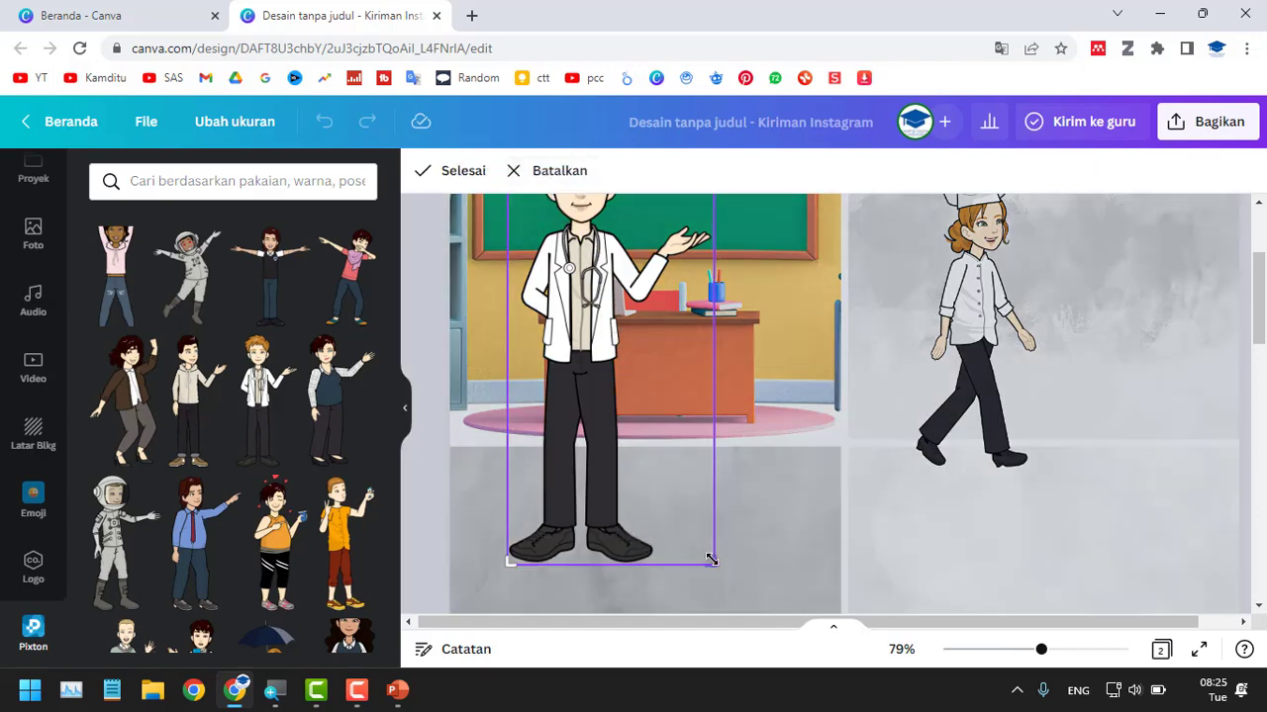
left_click_drag(711, 561, 707, 438)
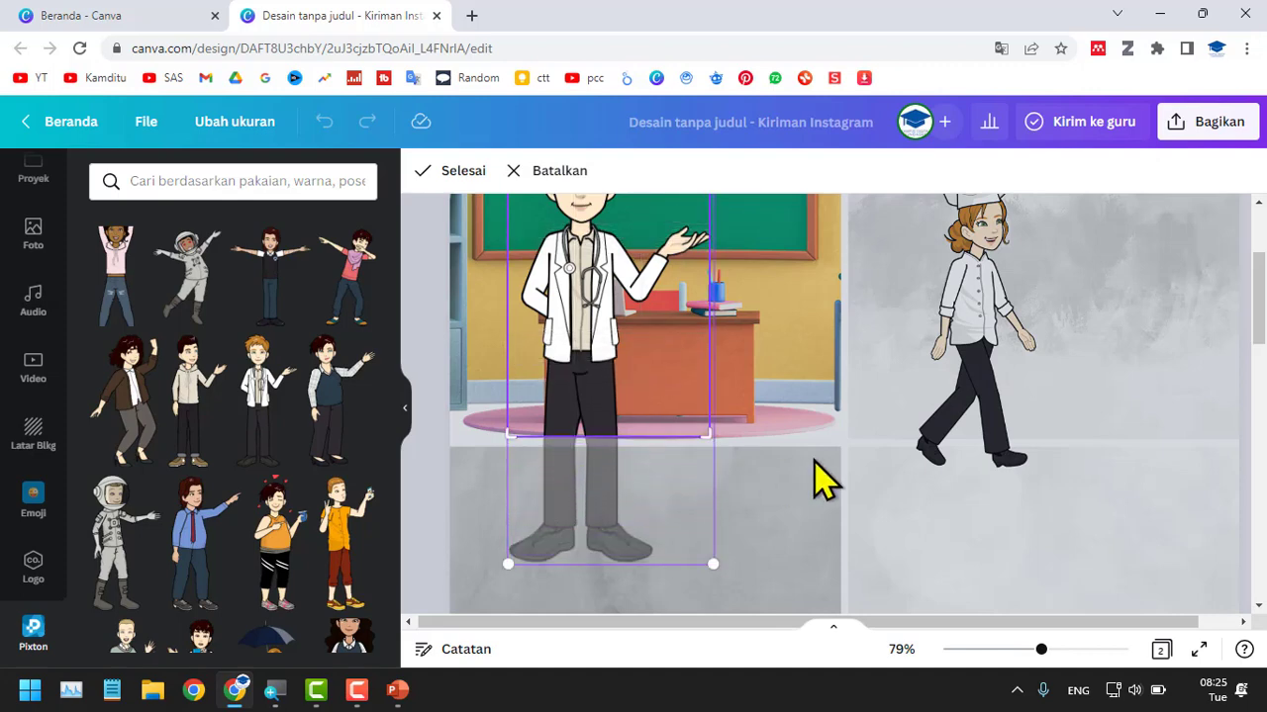
scroll(822, 483, "up", 2)
left_click(452, 171)
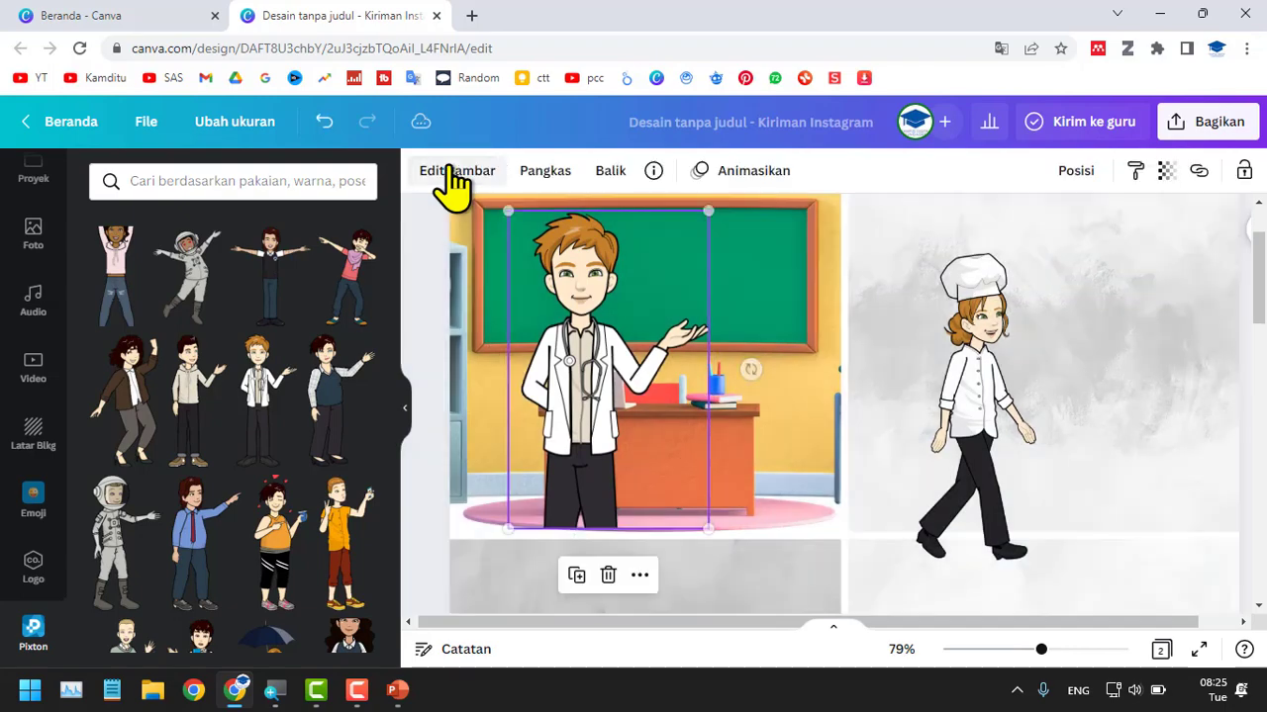
Shift the photo grid to the right to expose the page background beside the classroom panel.
scroll(608, 559, "up", 5)
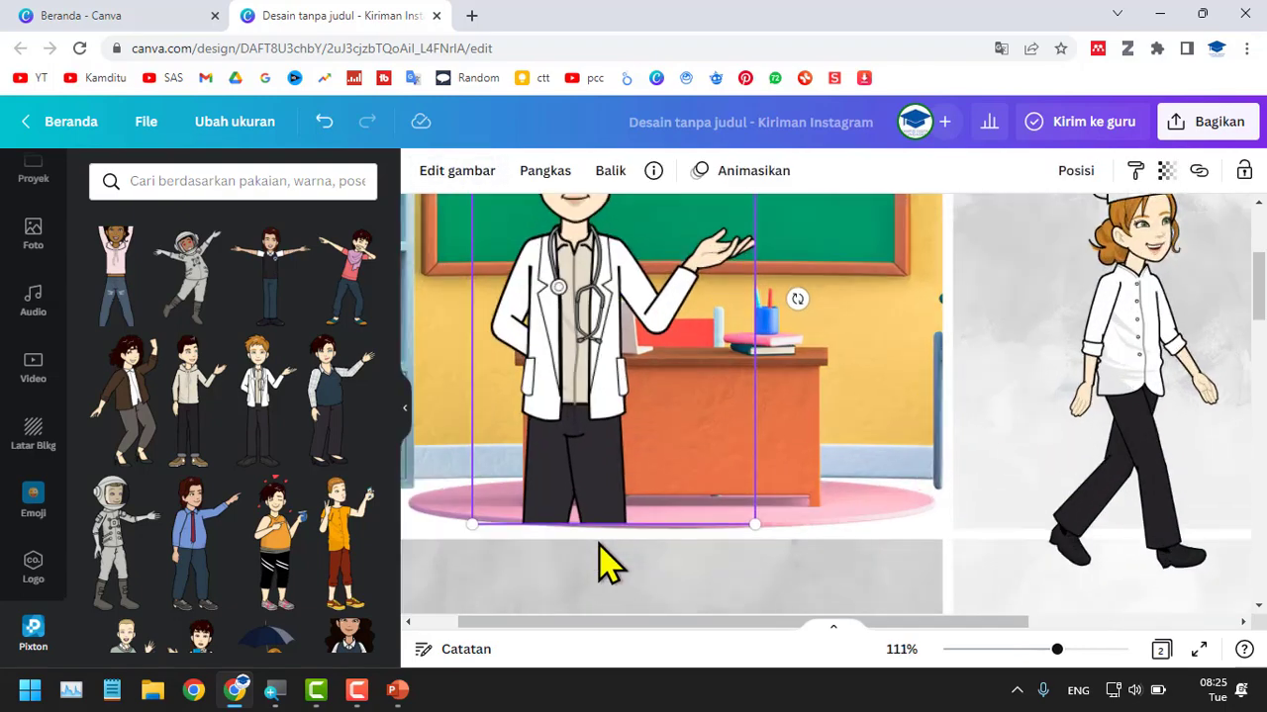
scroll(676, 546, "down", 2)
scroll(676, 546, "down", 3)
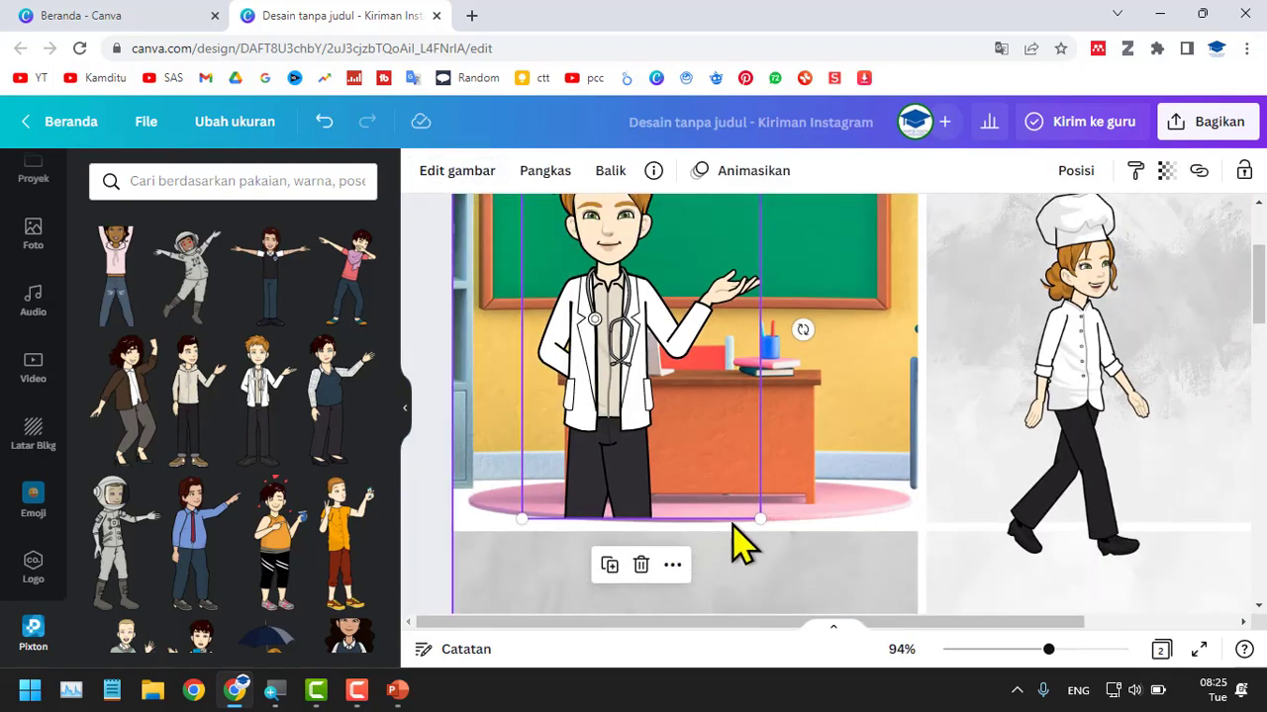
scroll(1258, 430, "down", 3)
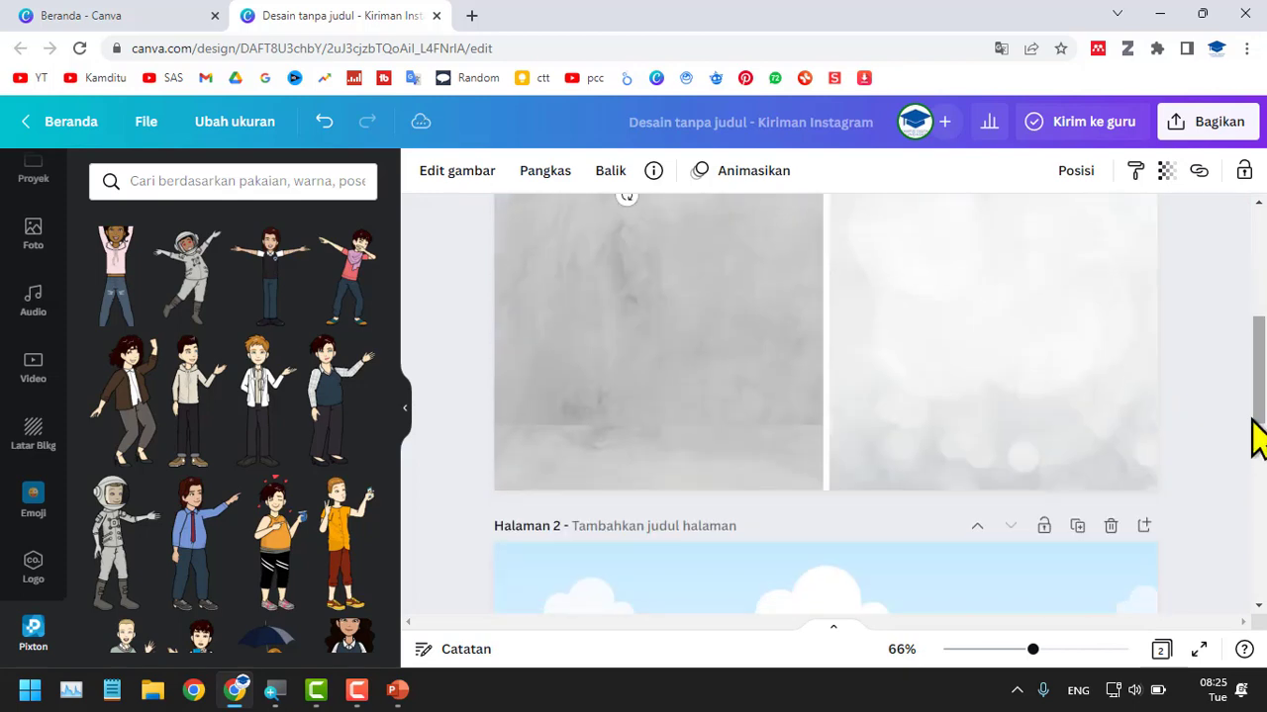
scroll(1221, 446, "up", 5)
left_click(807, 421)
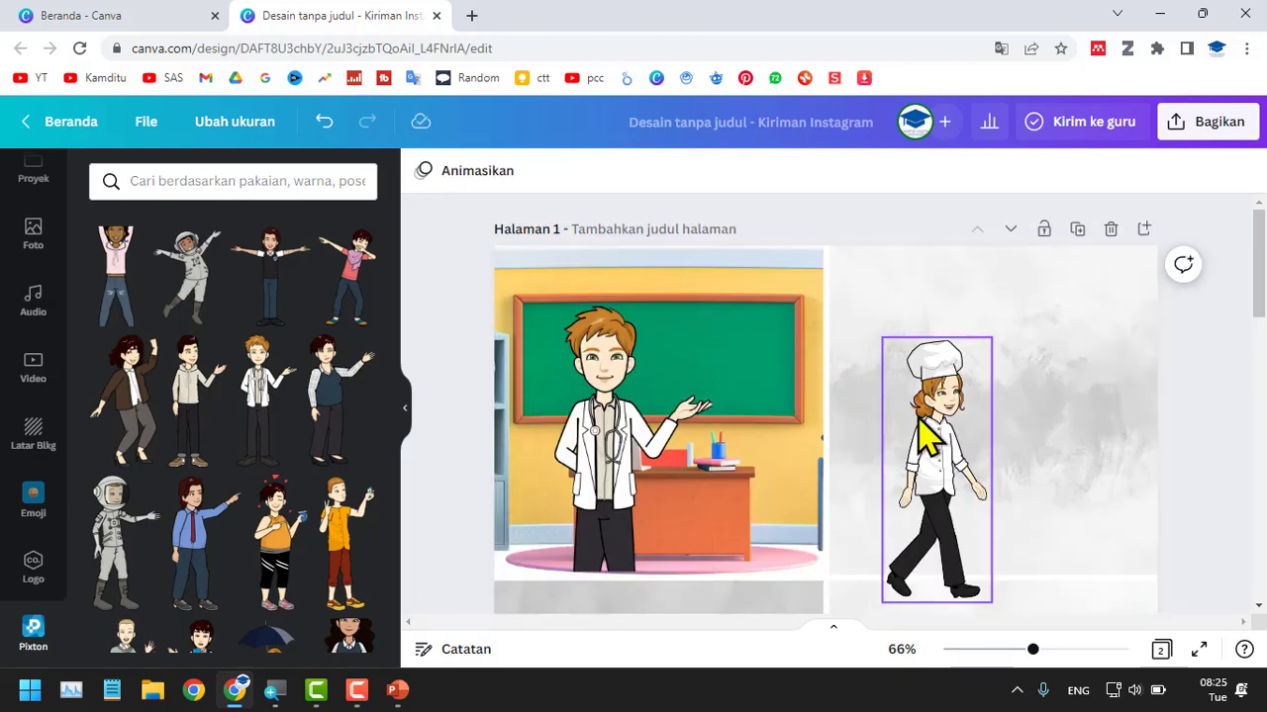
left_click_drag(837, 307, 905, 306)
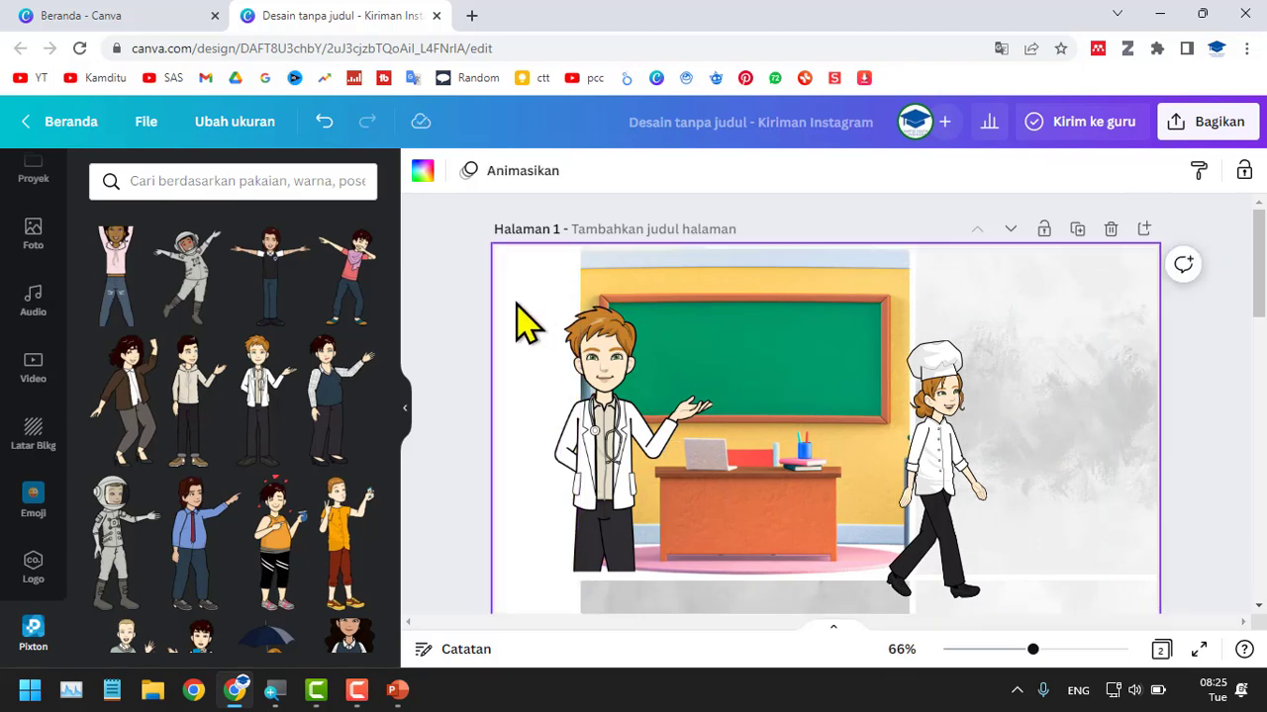
Set the page background color to red and move the grid back to fill the page.
left_click(423, 170)
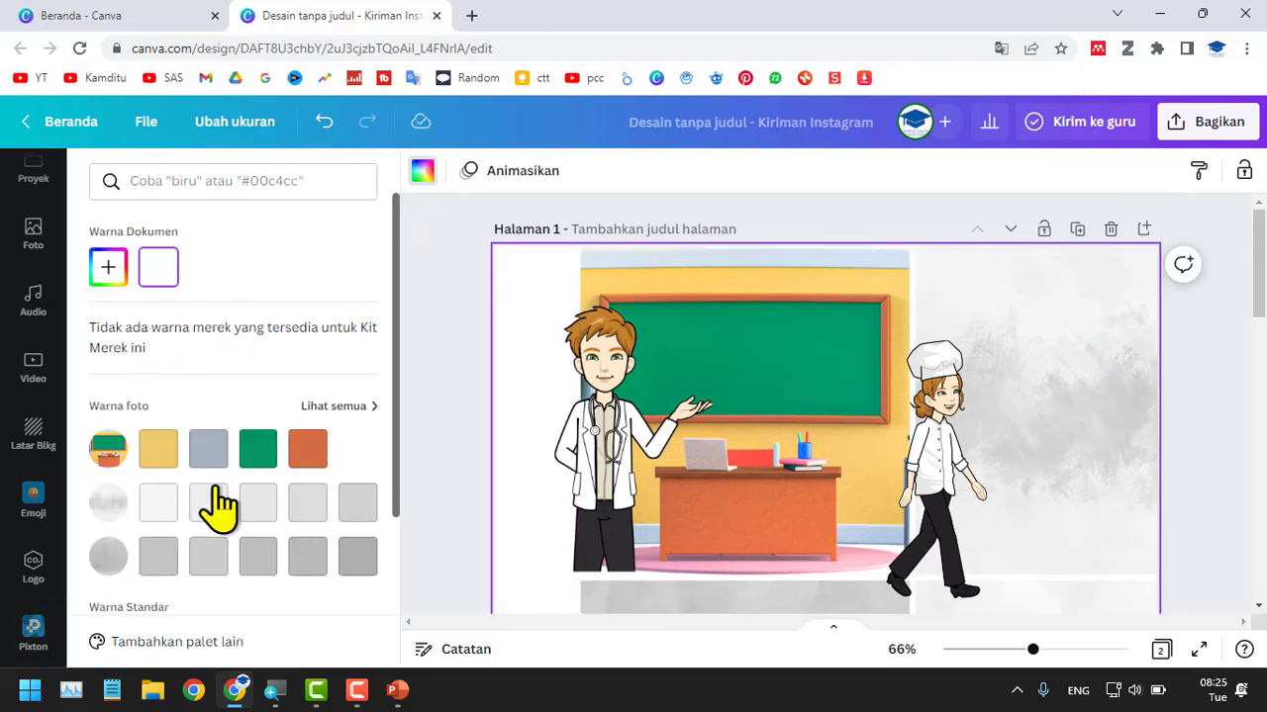
scroll(221, 504, "down", 3)
left_click(108, 473)
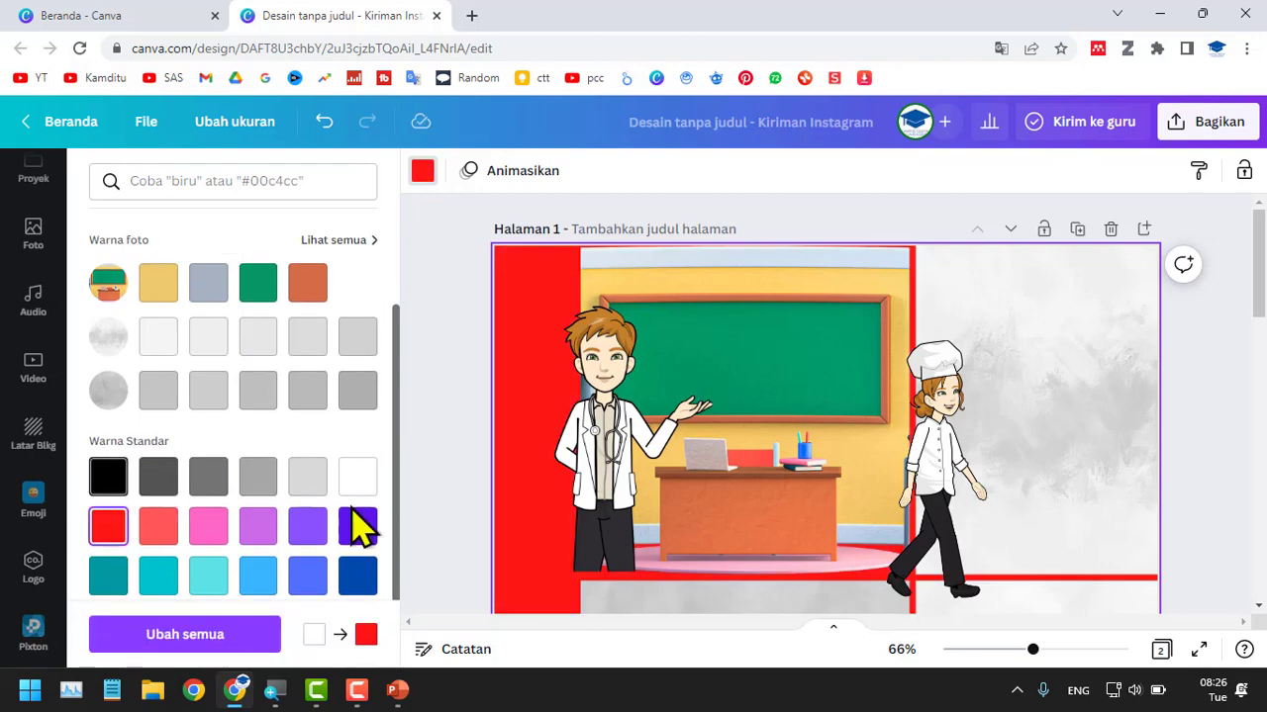
left_click(1052, 414)
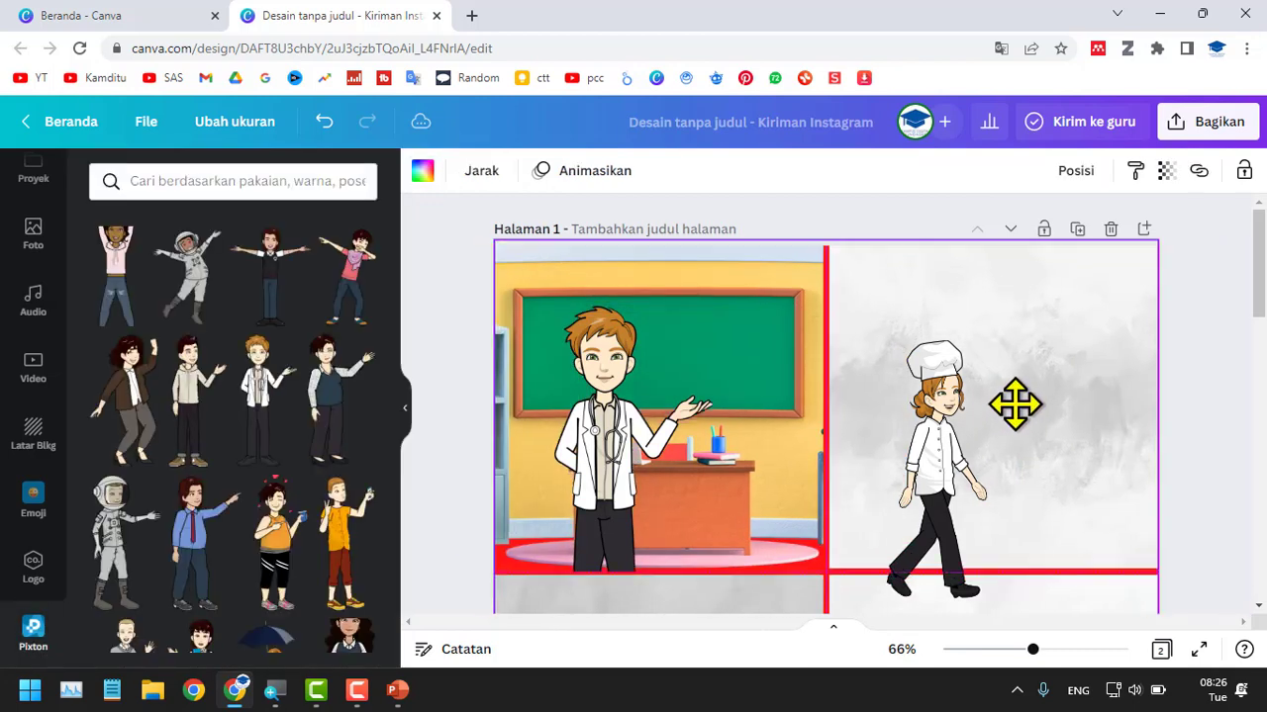
left_click(1241, 449)
scroll(1245, 447, "down", 3)
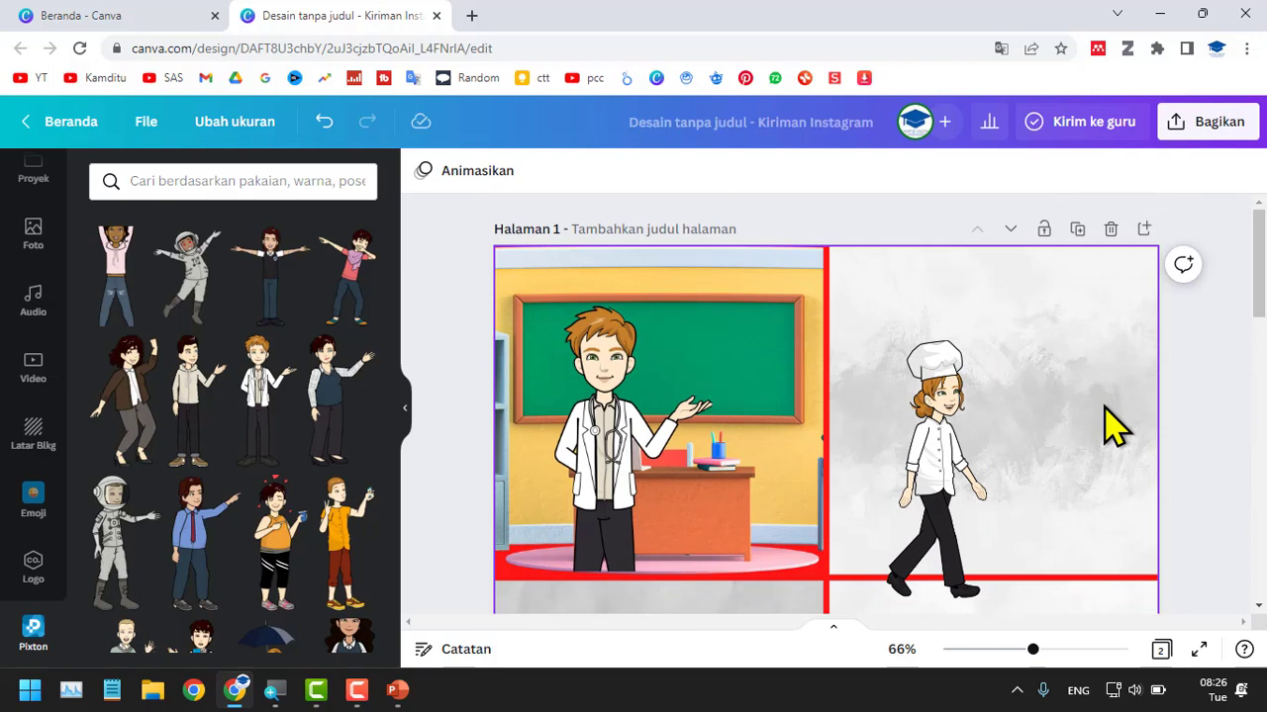
Align the doctor character with the classroom panel's lower edge, shrink it slightly and place it near the panel's left side.
left_click(606, 430)
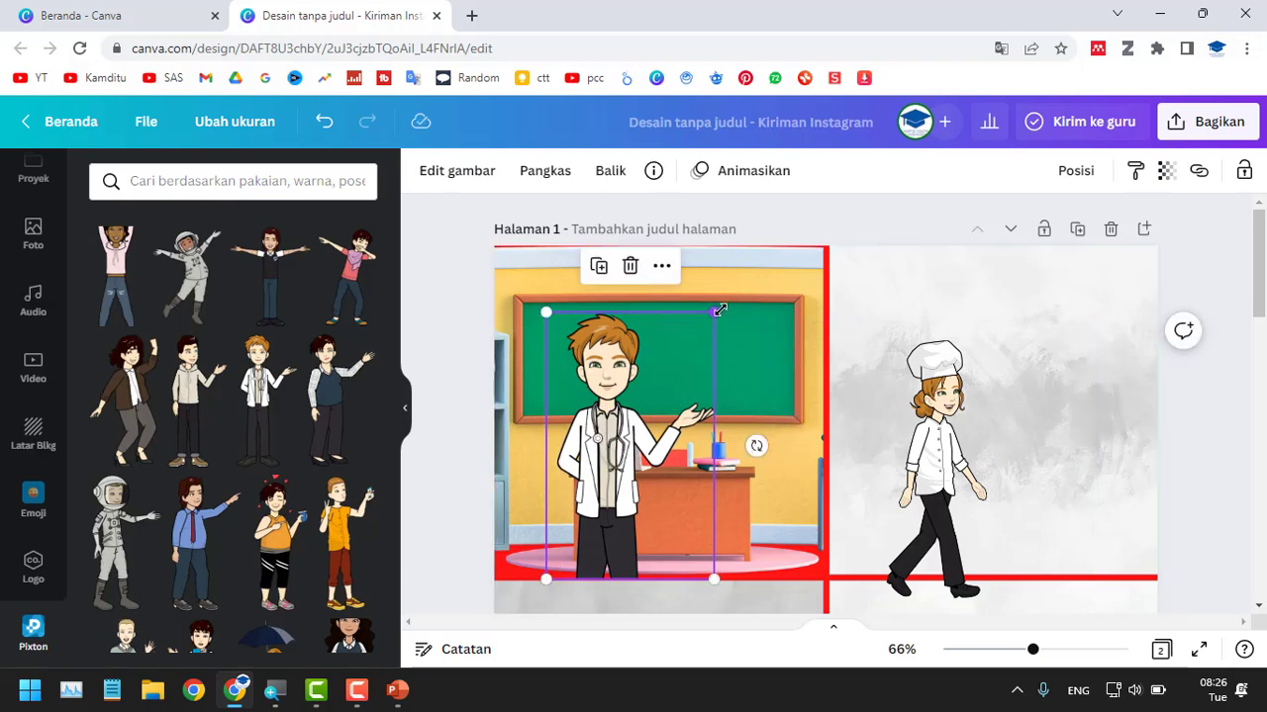
left_click_drag(714, 313, 698, 337)
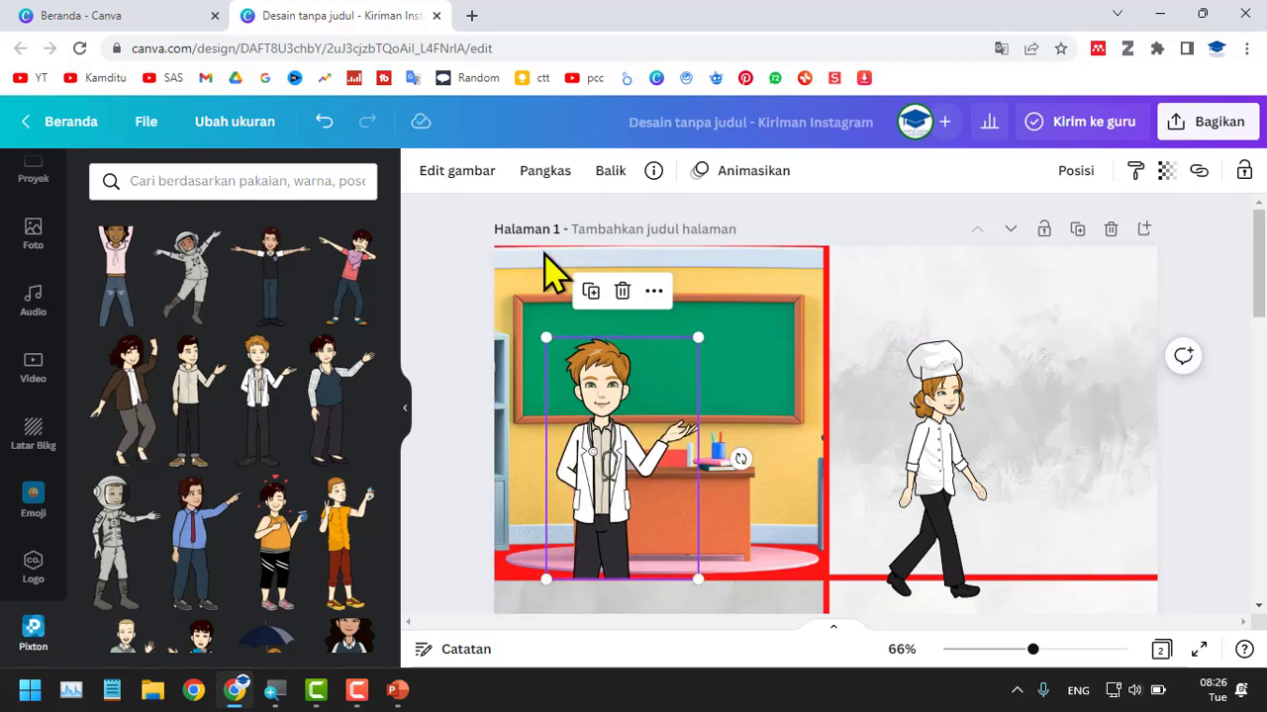
left_click_drag(651, 440, 617, 433)
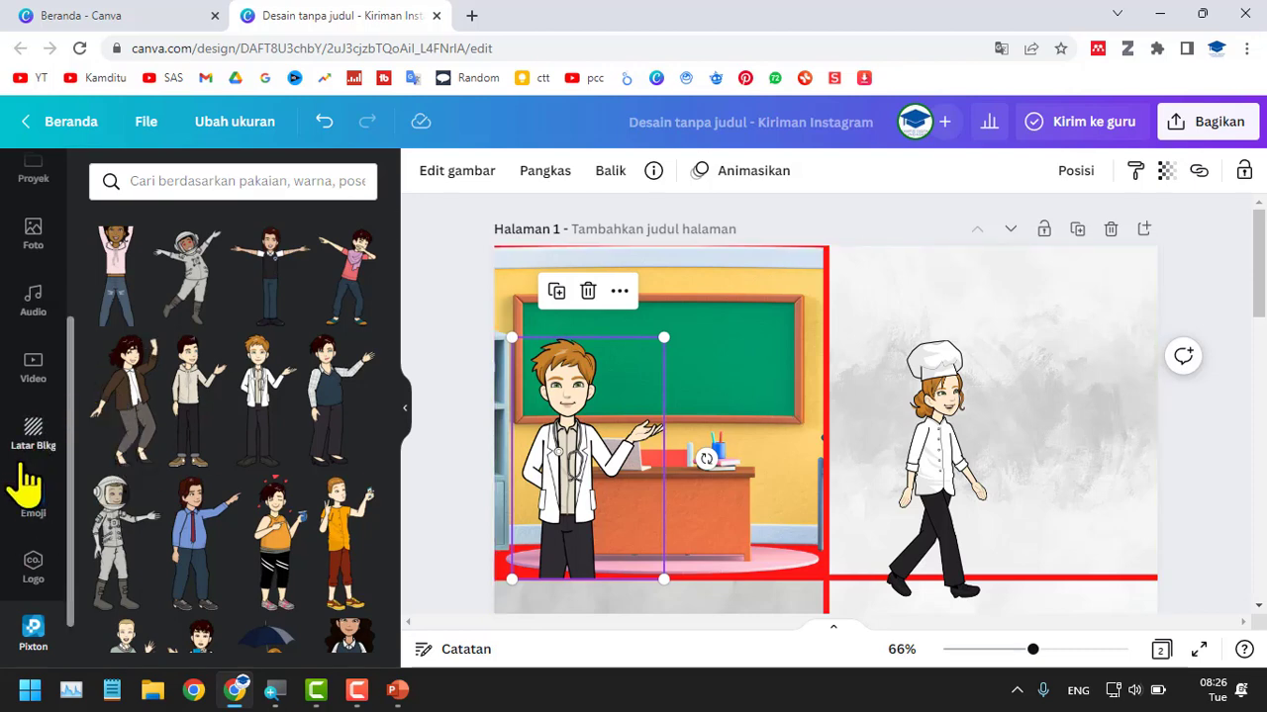
Add a heading text to page 1 and place it across the upper part of the grid.
scroll(28, 483, "down", 1)
scroll(35, 490, "up", 4)
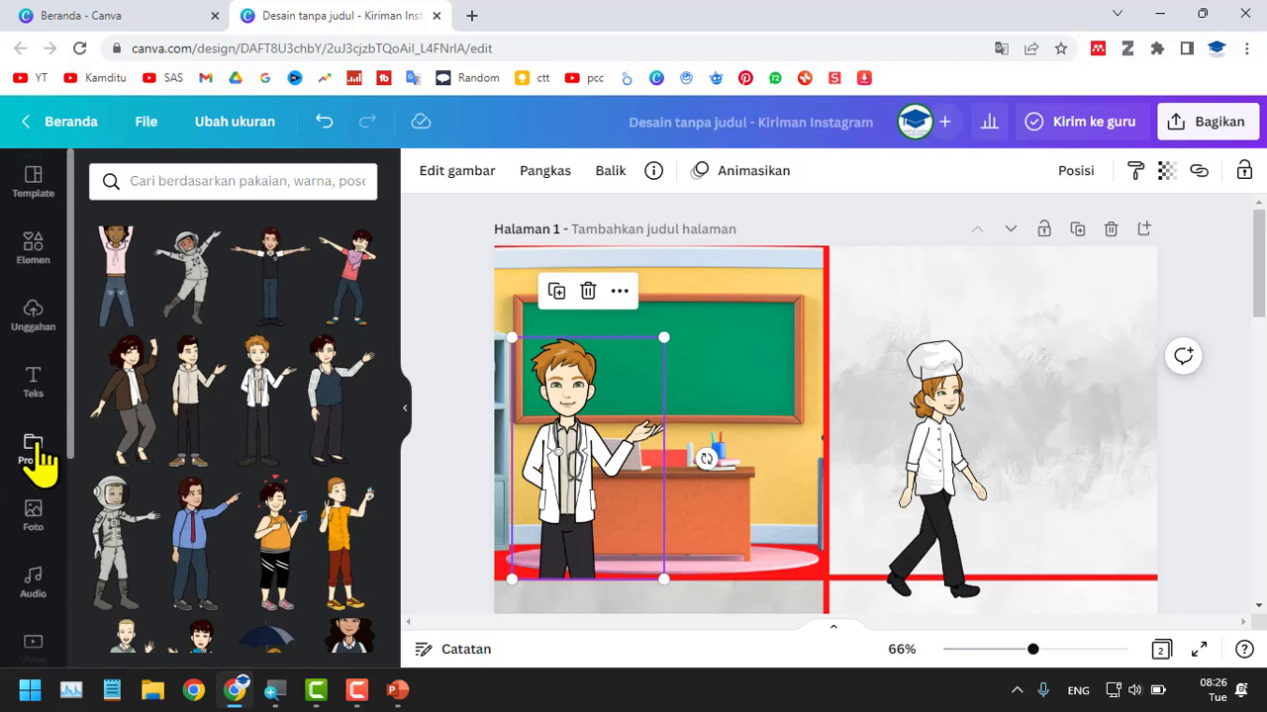
left_click(57, 392)
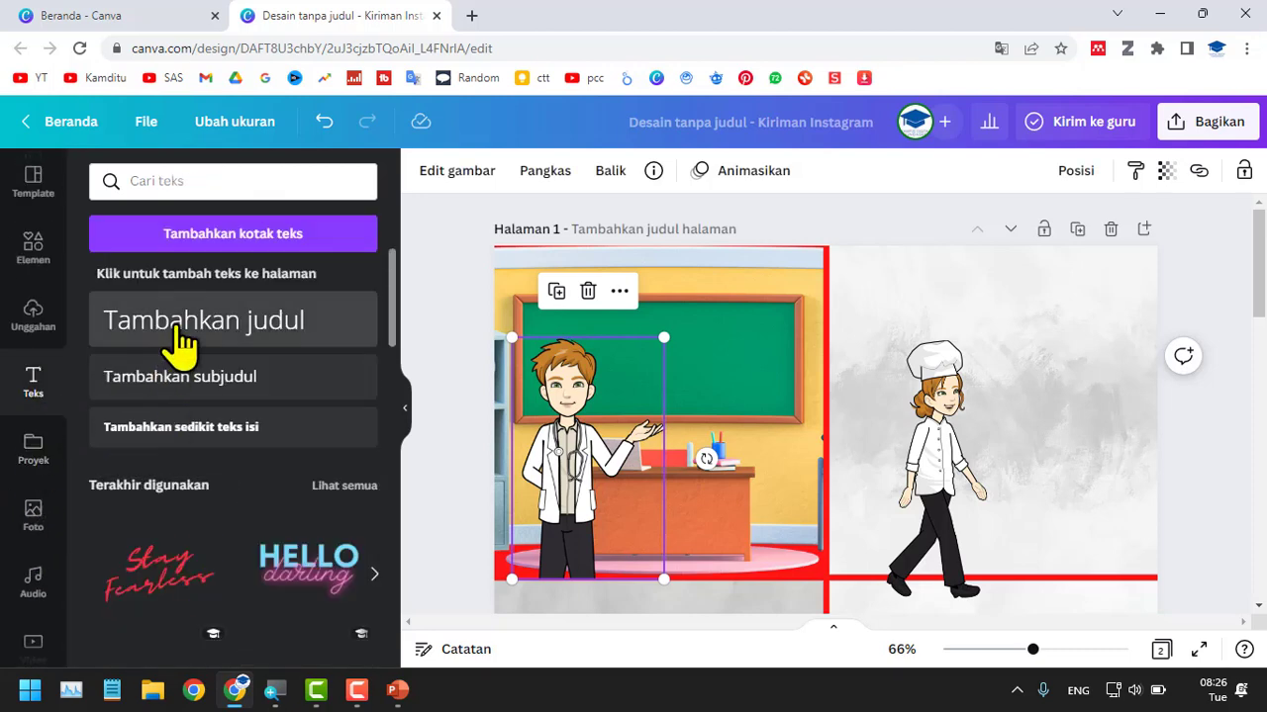
left_click(181, 342)
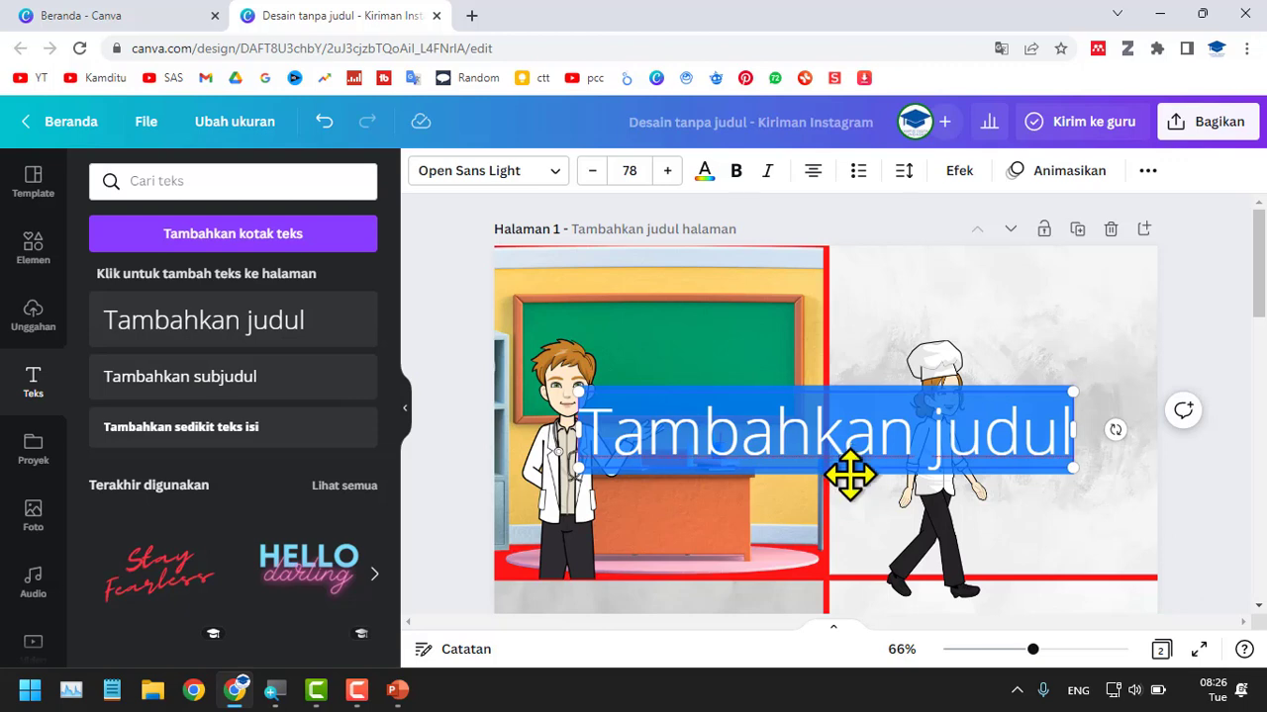
left_click_drag(848, 455, 772, 325)
Replace the heading's placeholder text with "Ketika di kelas".
left_click(769, 318)
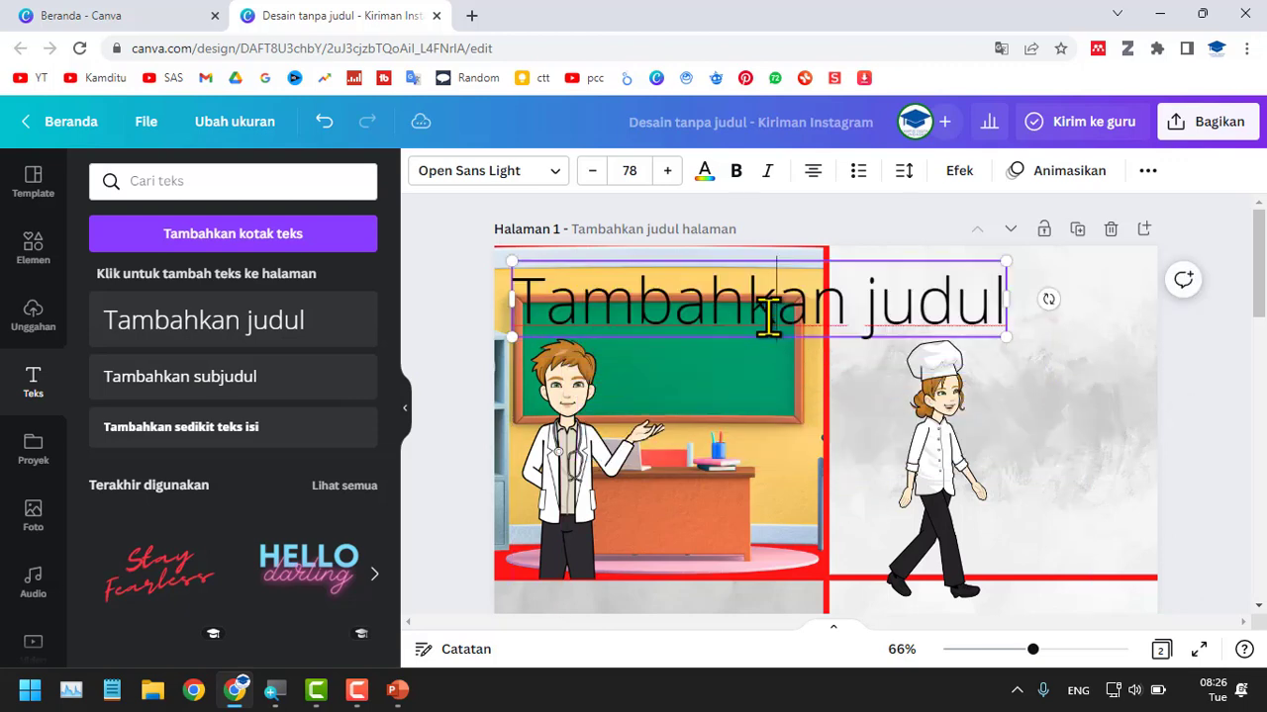
key("ctrl+a")
type("Ker")
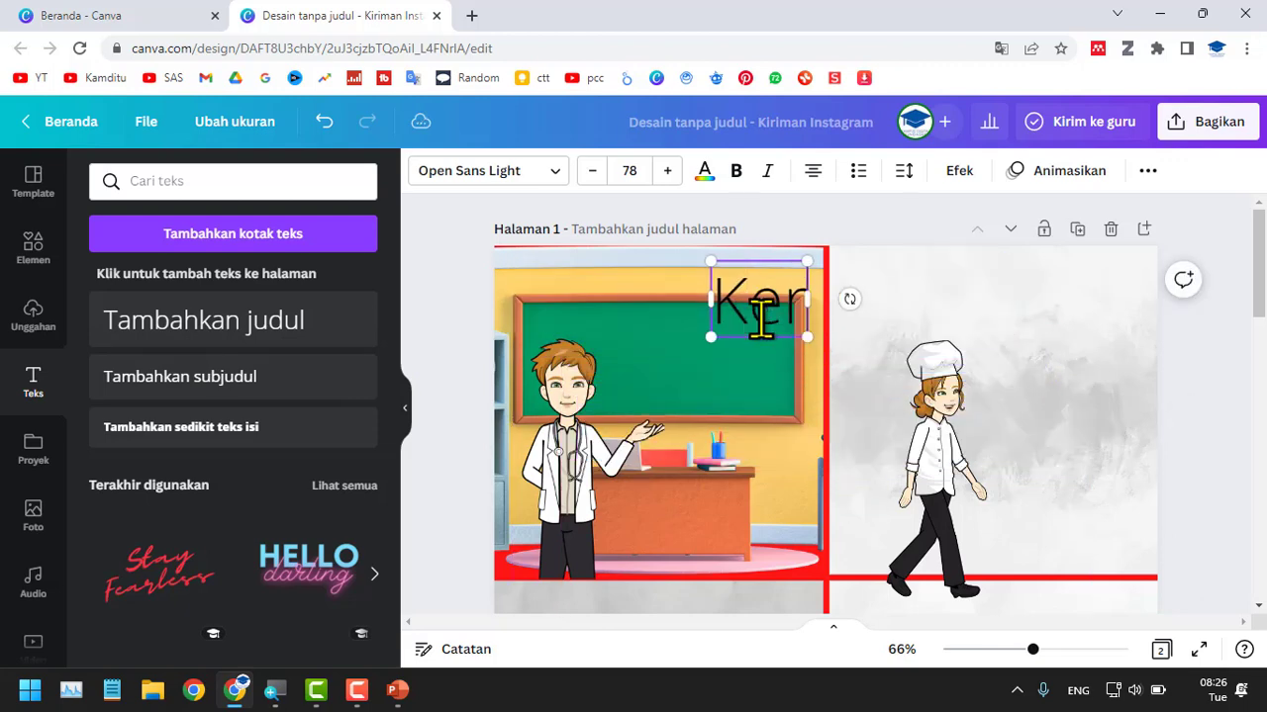
type("ika di=")
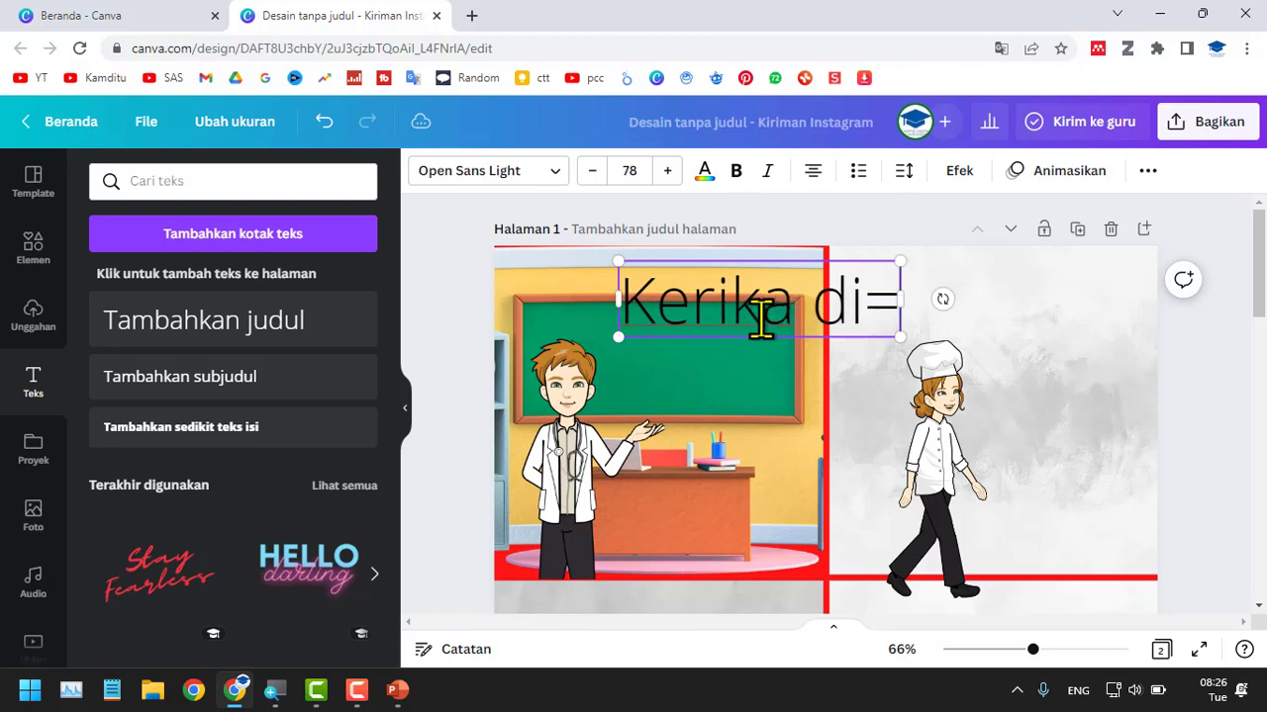
key("BackSpace")
key("BackSpace")
key("BackSpace")
key("BackSpace")
key("BackSpace")
key("BackSpace")
key("BackSpace")
key("BackSpace")
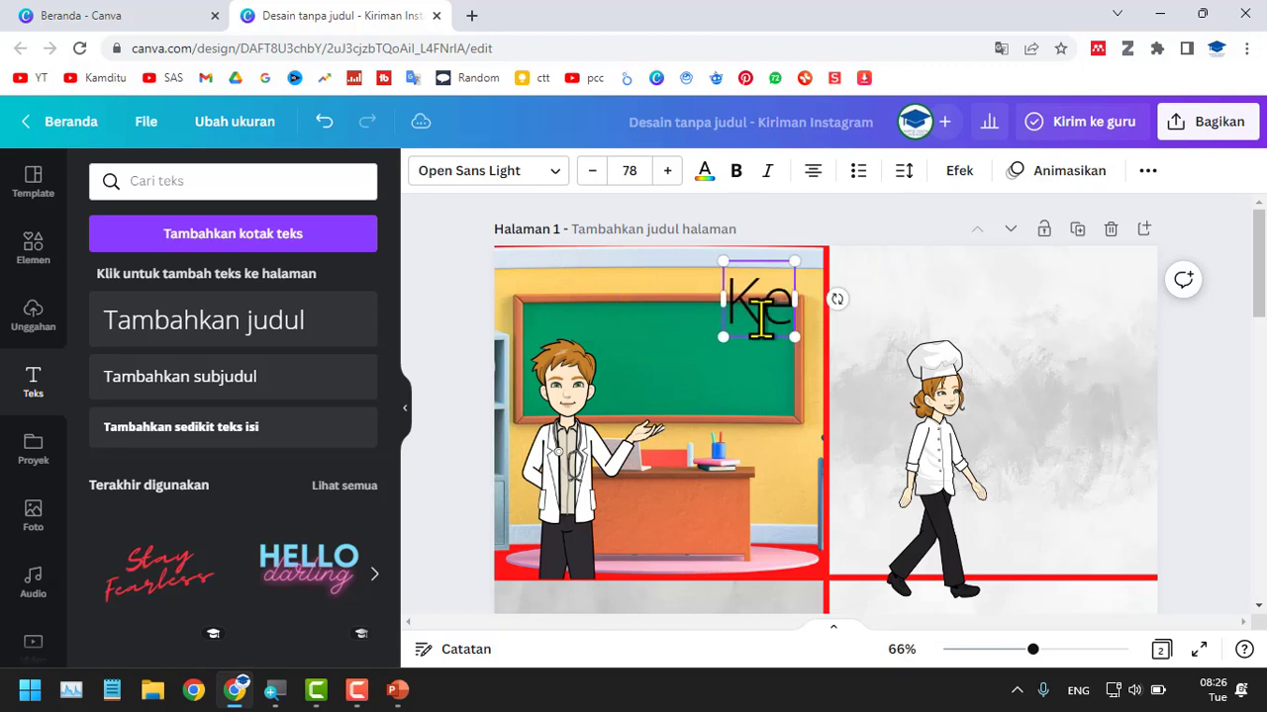
type("tika di")
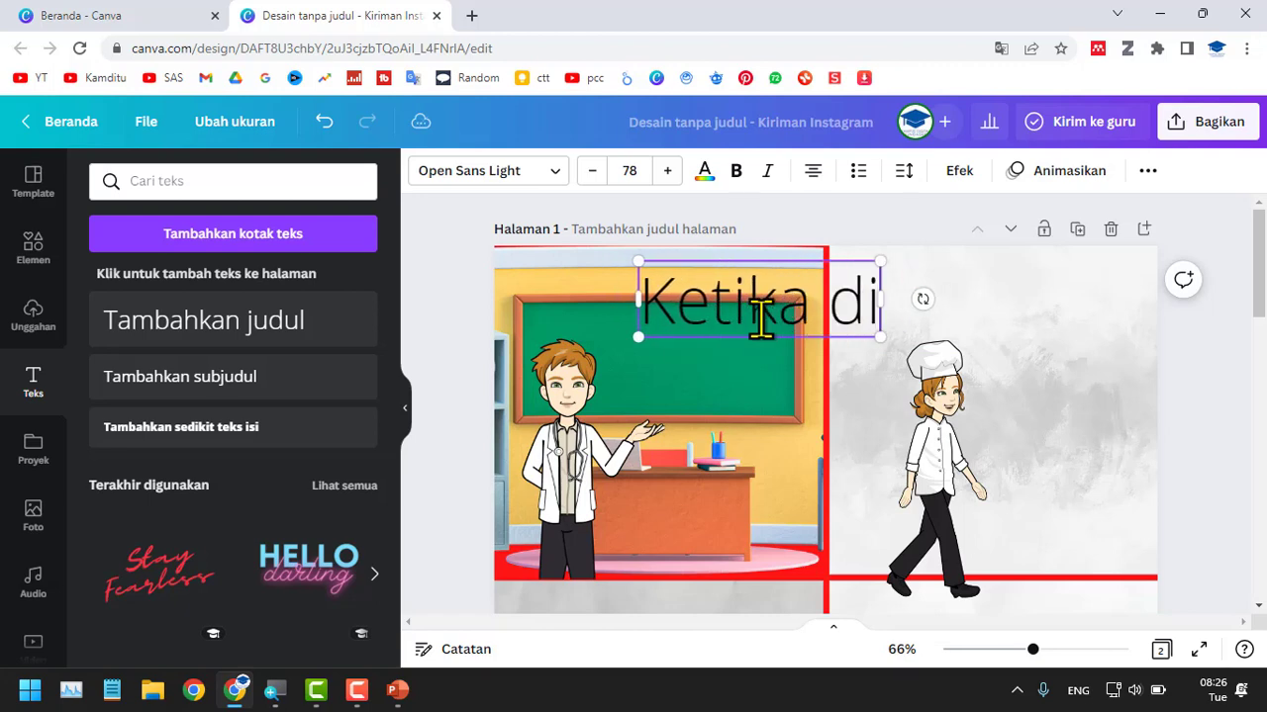
type(" kelas")
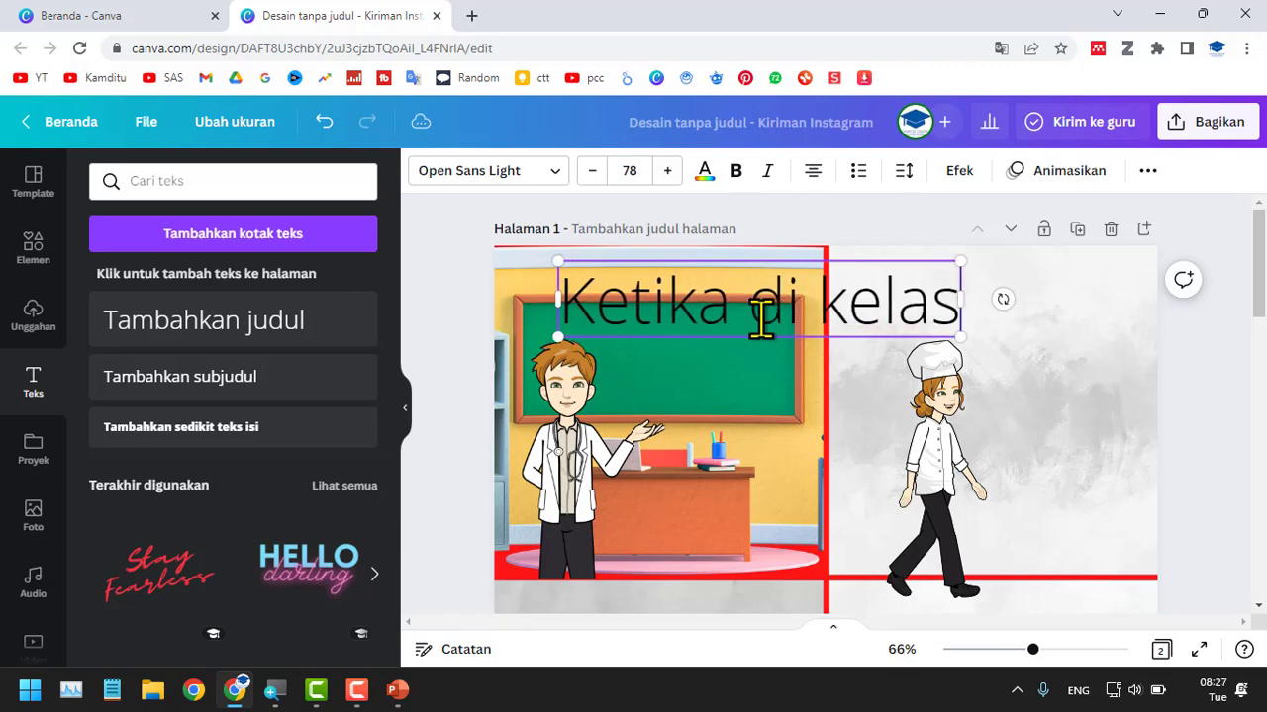
left_click(1244, 412)
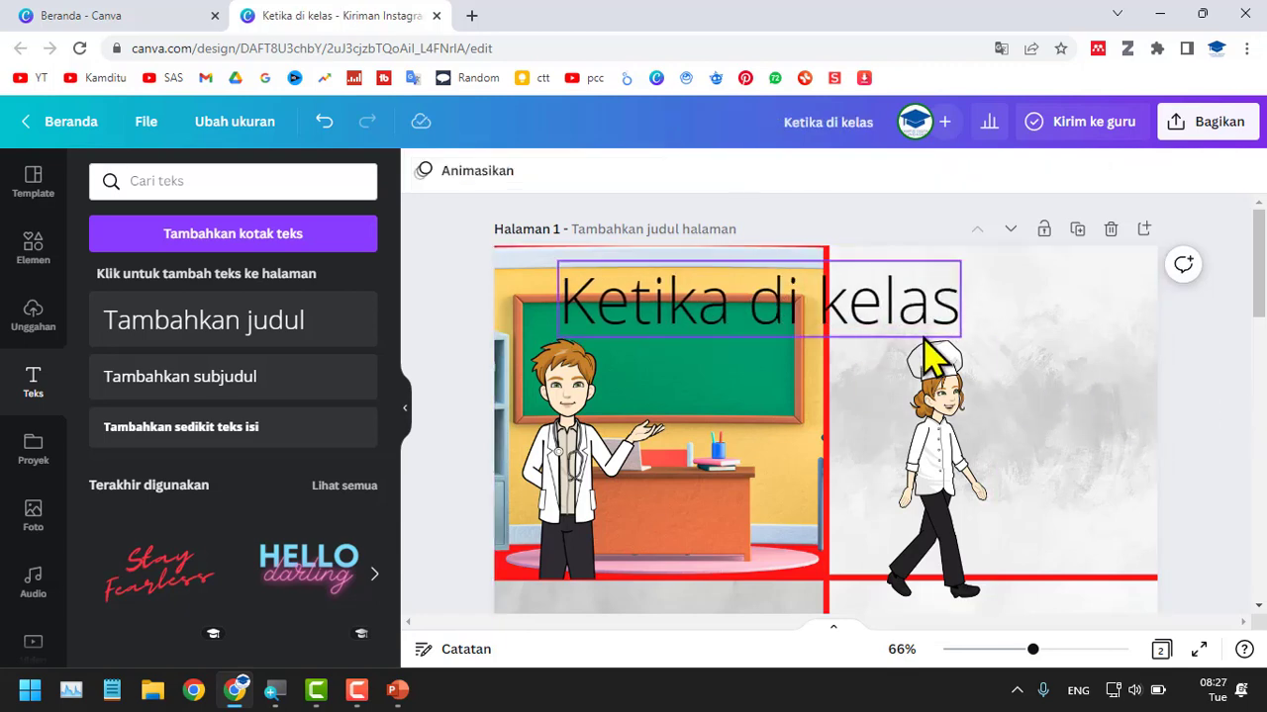
Shrink the "Ketika di kelas" caption to size 36,4 along the classroom panel's upper edge and give it the Latar Belakang text effect.
left_click(944, 330)
left_click_drag(946, 336, 661, 269)
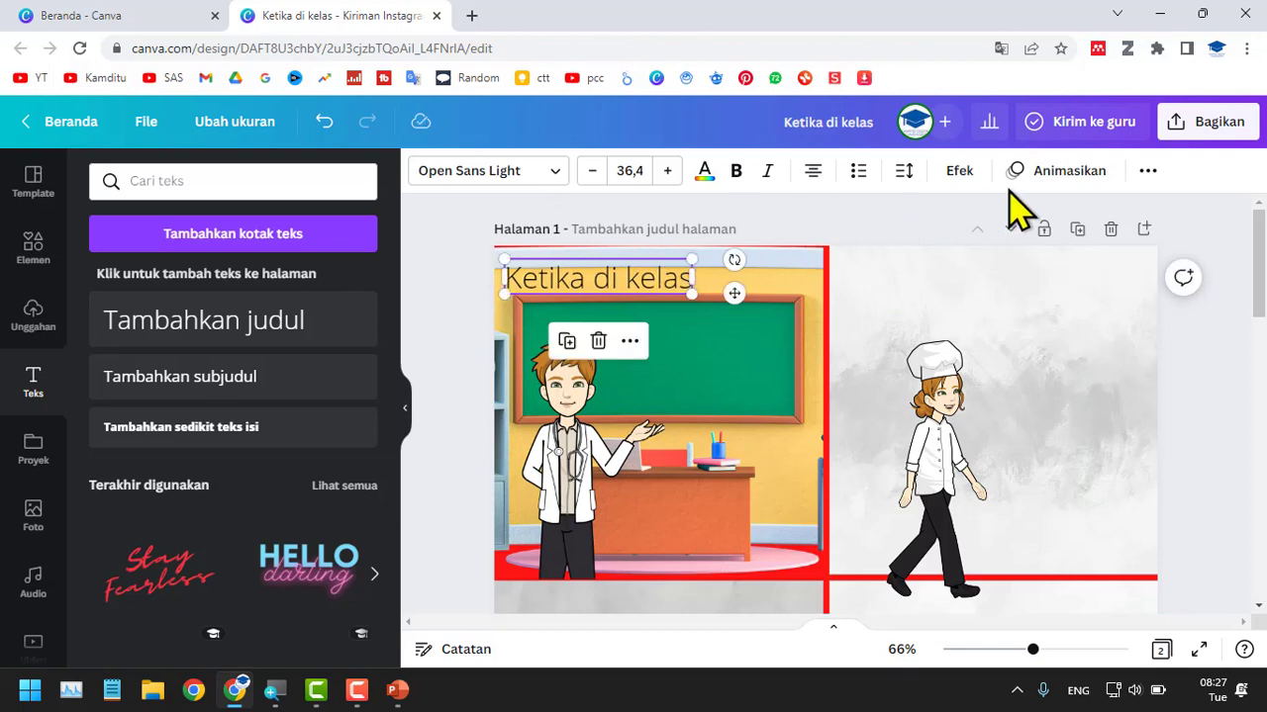
left_click(959, 170)
left_click(314, 586)
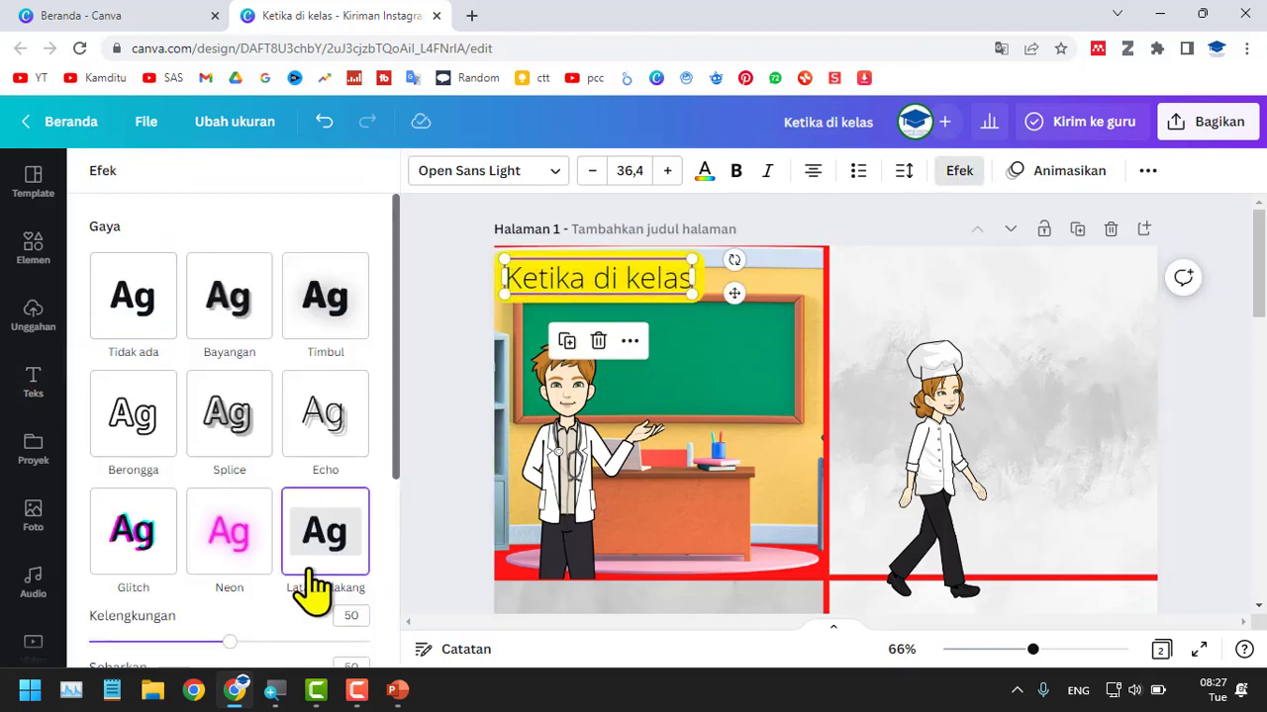
Try white as the background color behind the "Ketika di kelas" caption.
scroll(357, 535, "down", 2)
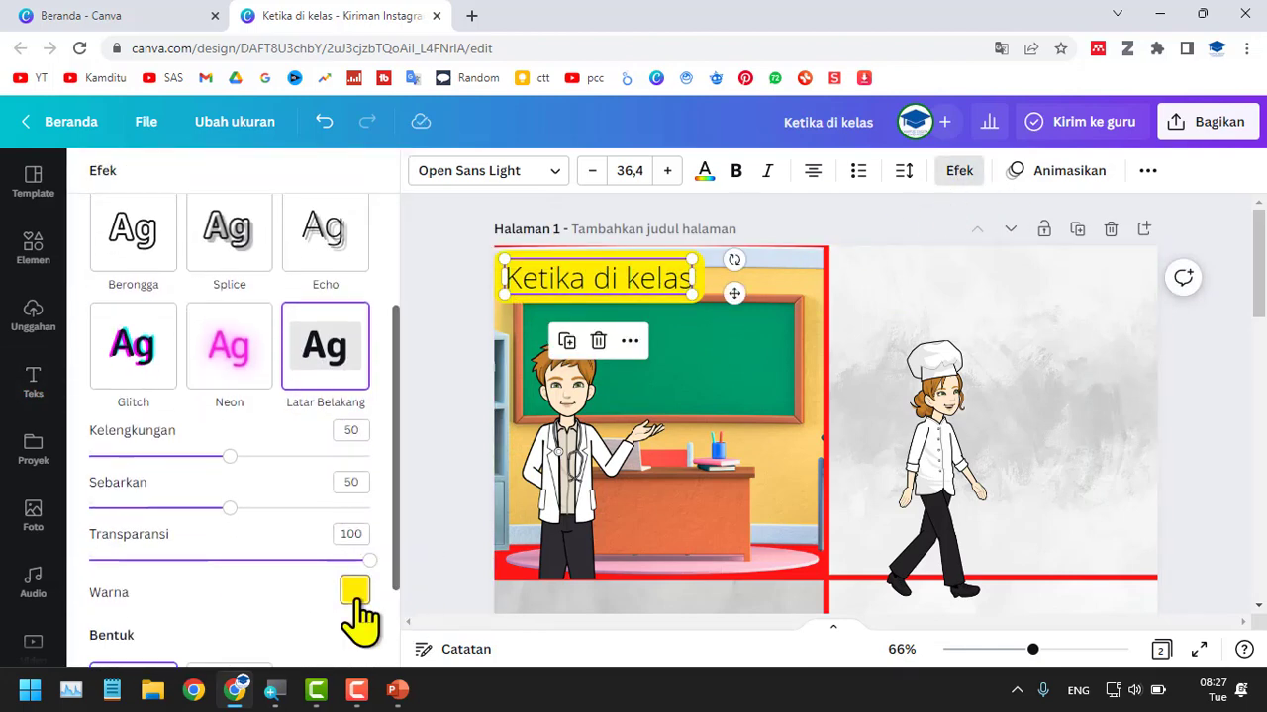
left_click(355, 591)
left_click(243, 320)
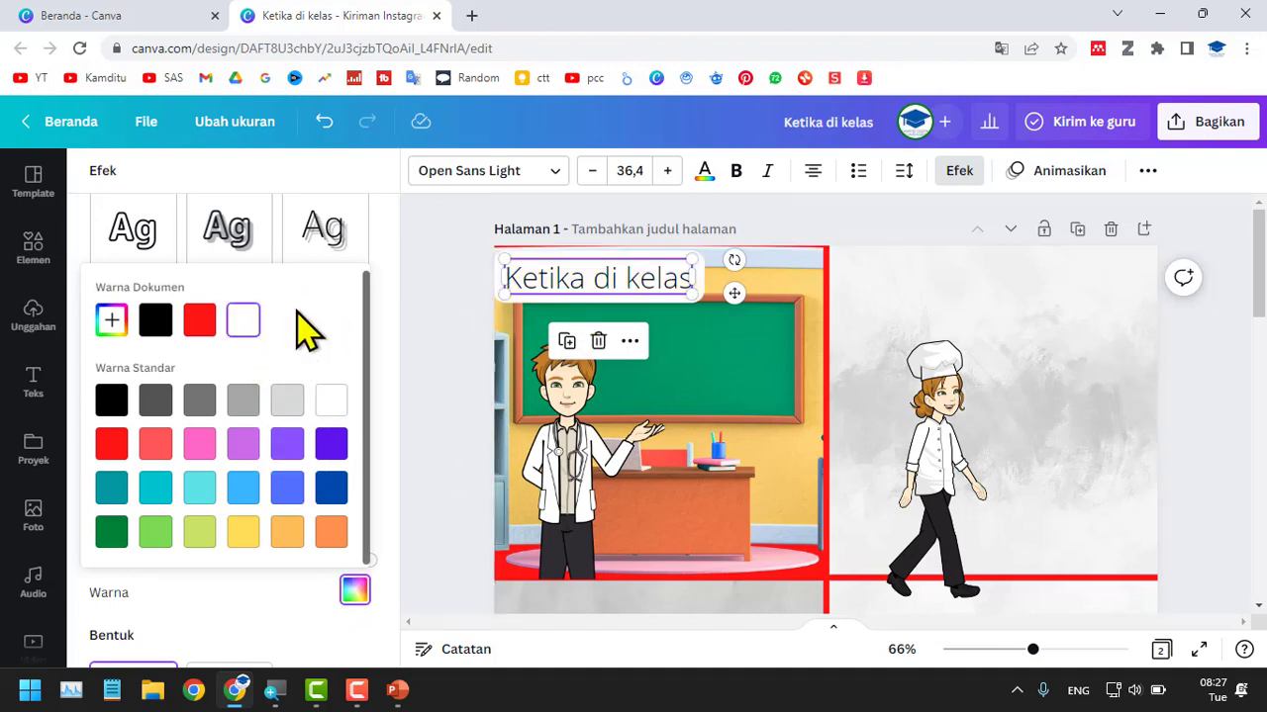
left_click(231, 247)
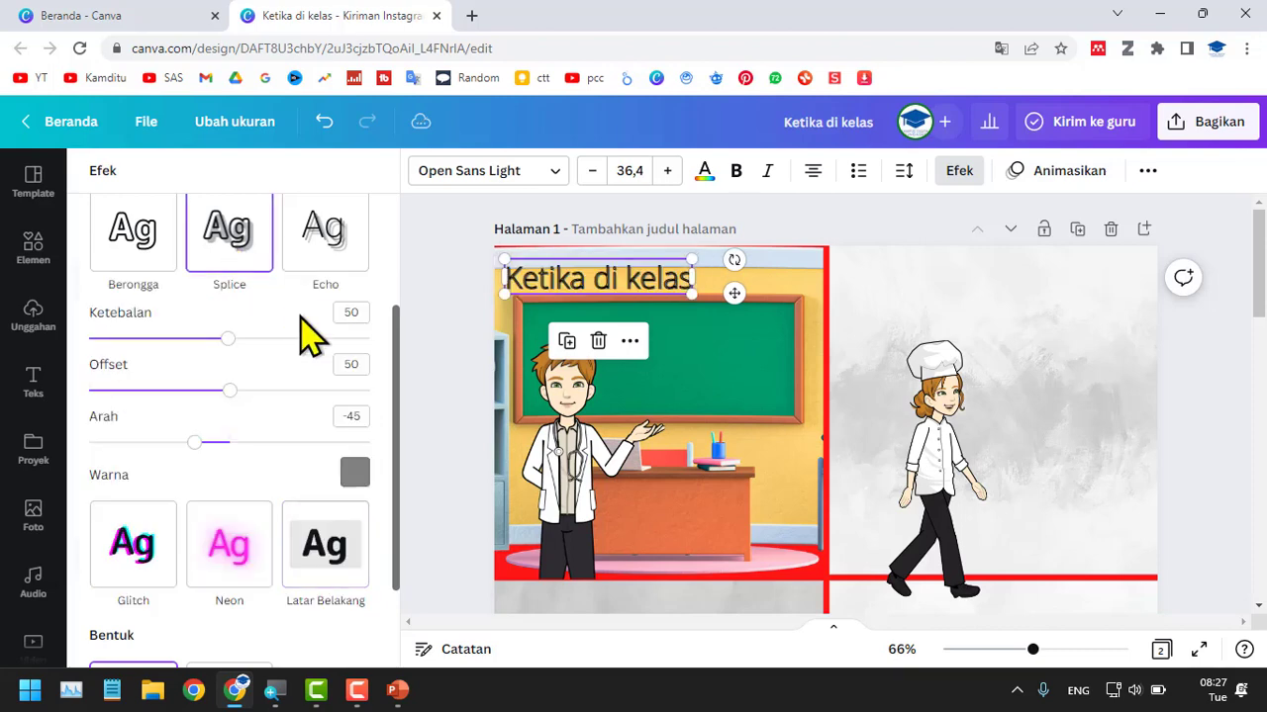
Apply the Latar Belakang effect to the caption with Kelengkungan 0 and Sebarkan 6.
left_click(359, 513)
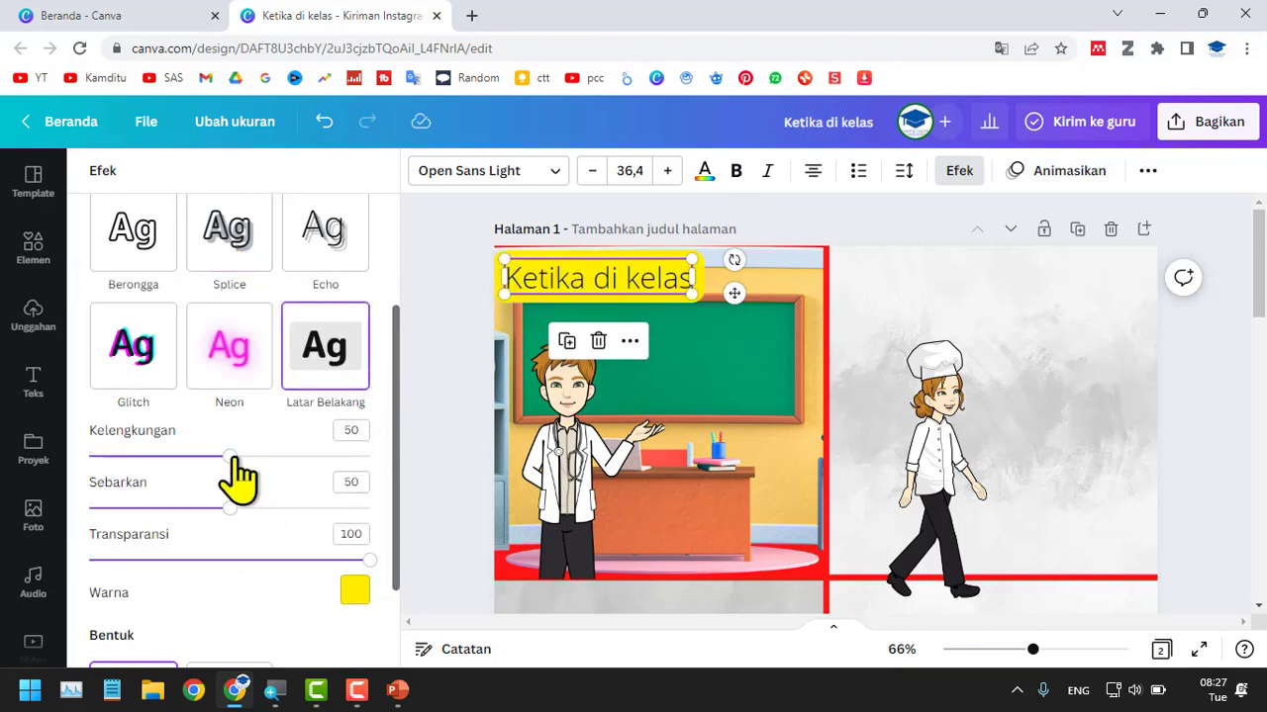
left_click_drag(230, 457, 29, 458)
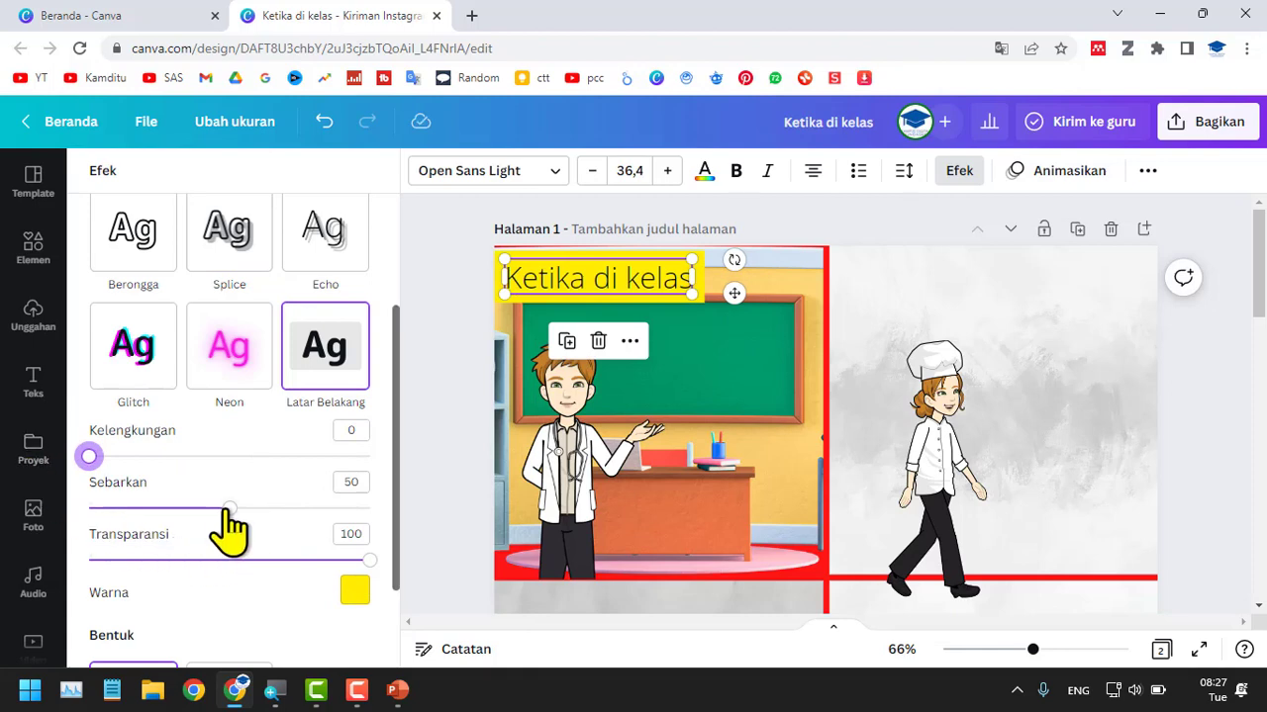
left_click_drag(227, 509, 105, 509)
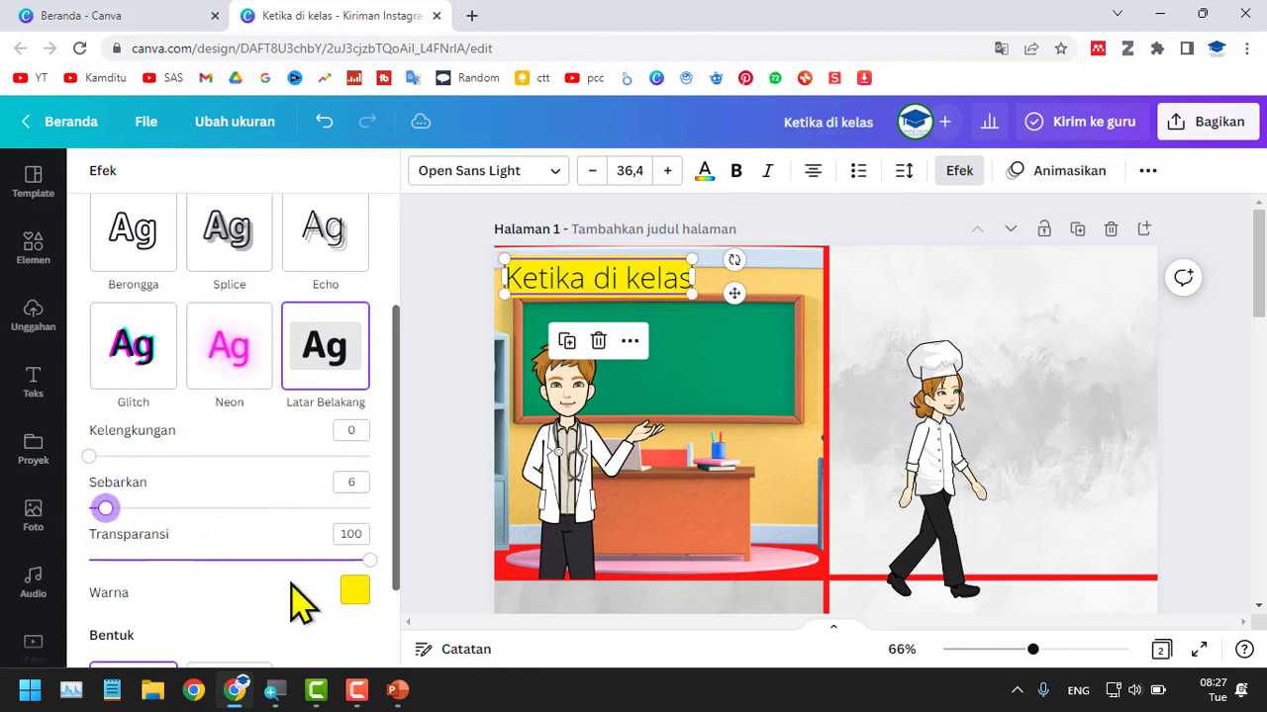
Set the caption's background effect color to black and its text color to white.
left_click(356, 590)
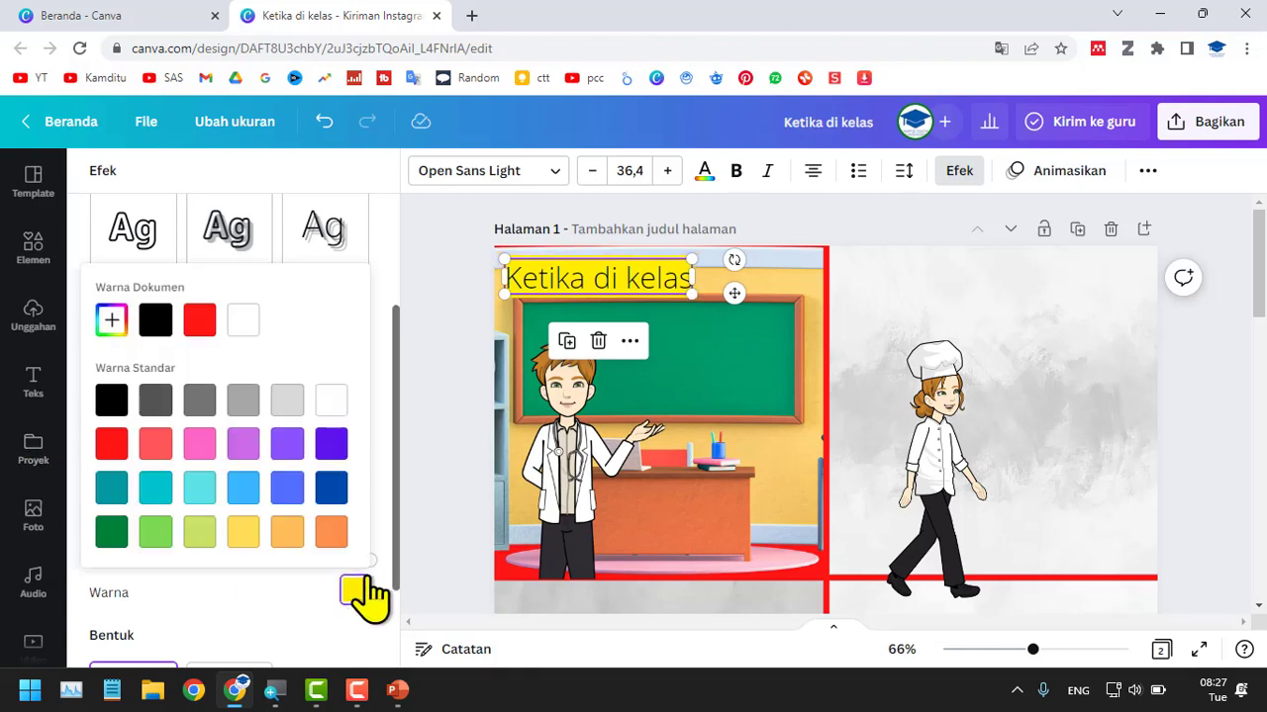
left_click(154, 321)
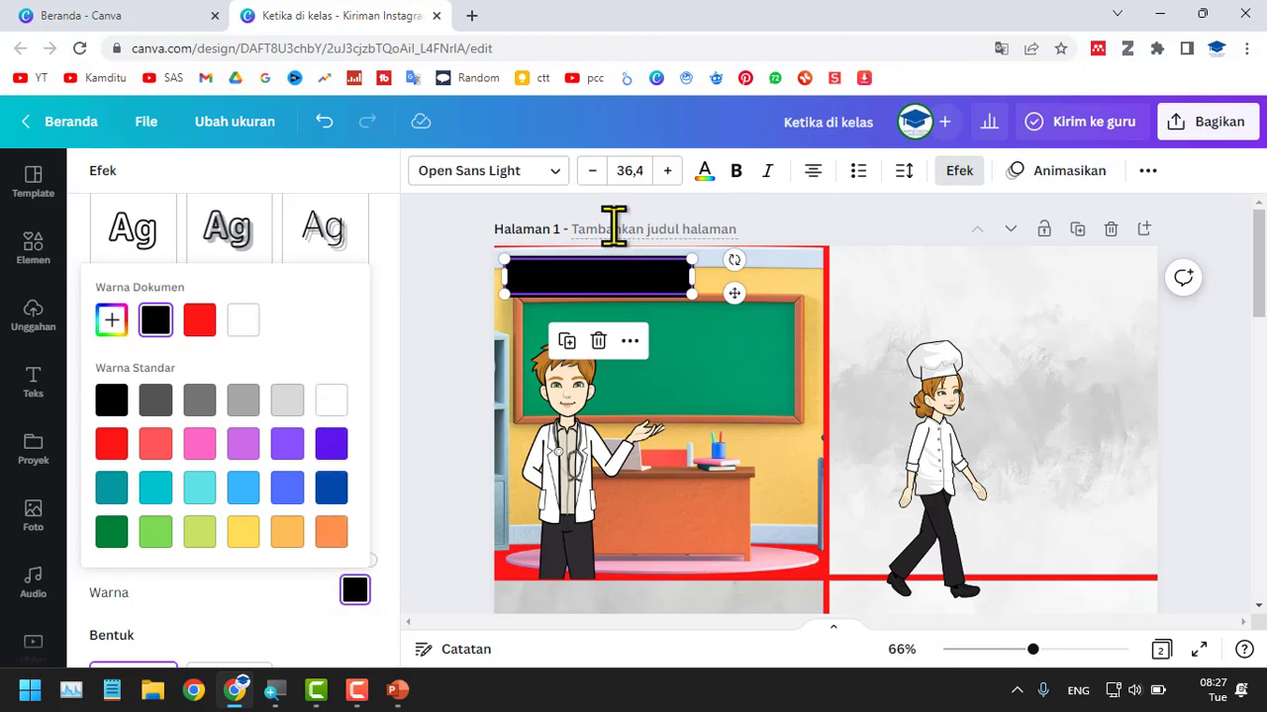
left_click(707, 176)
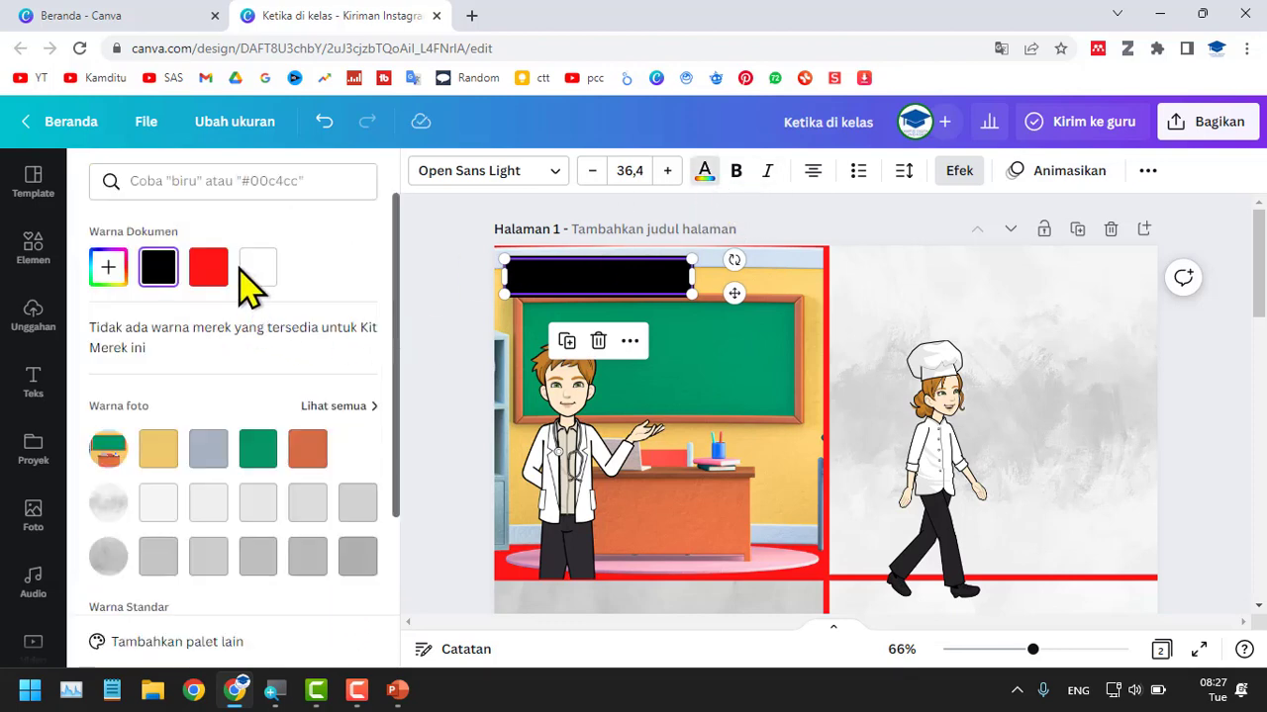
left_click(255, 271)
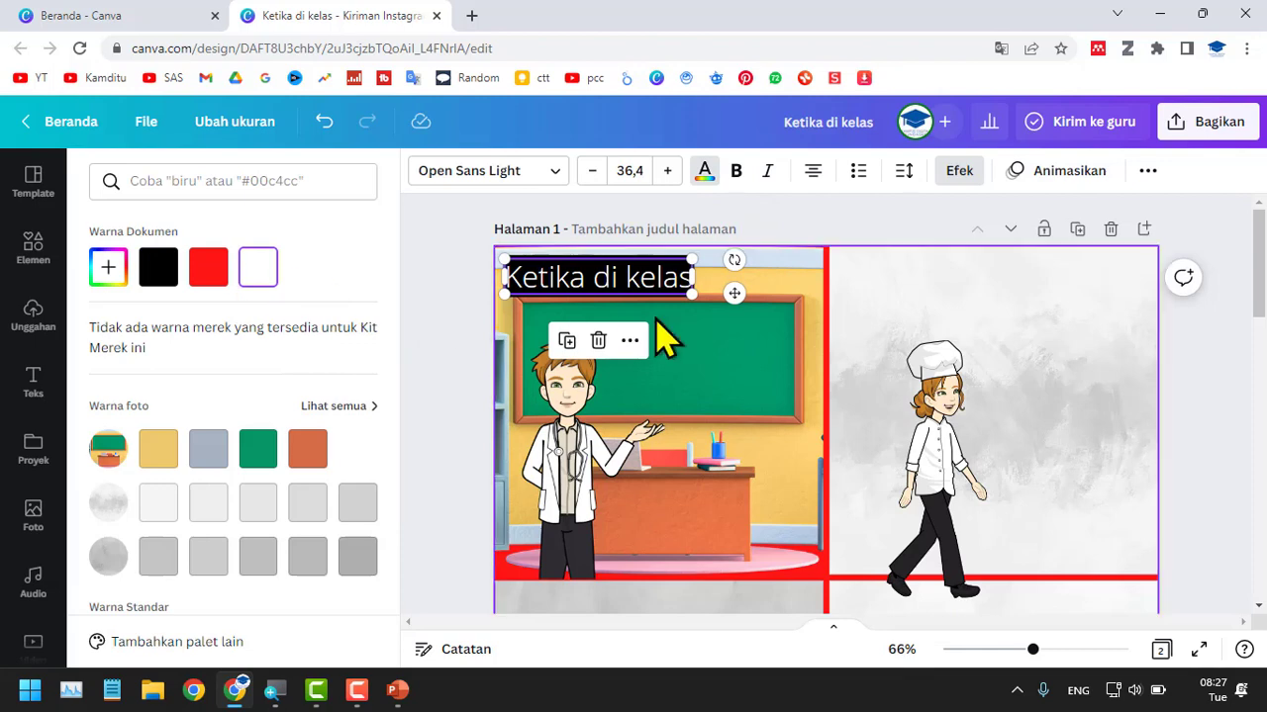
Reduce the "Ketika di kelas" caption to size 27,4 within the classroom panel.
scroll(679, 301, "up", 3, "ctrl")
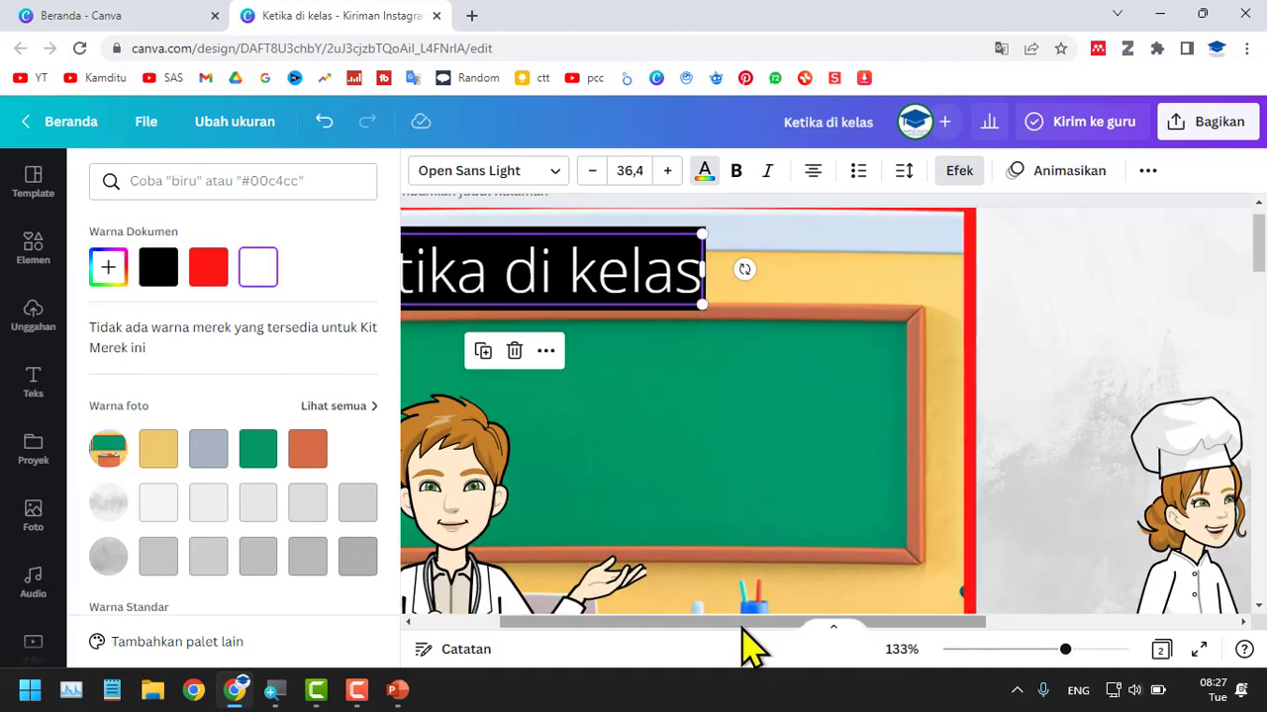
left_click_drag(743, 630, 642, 624)
left_click(778, 444)
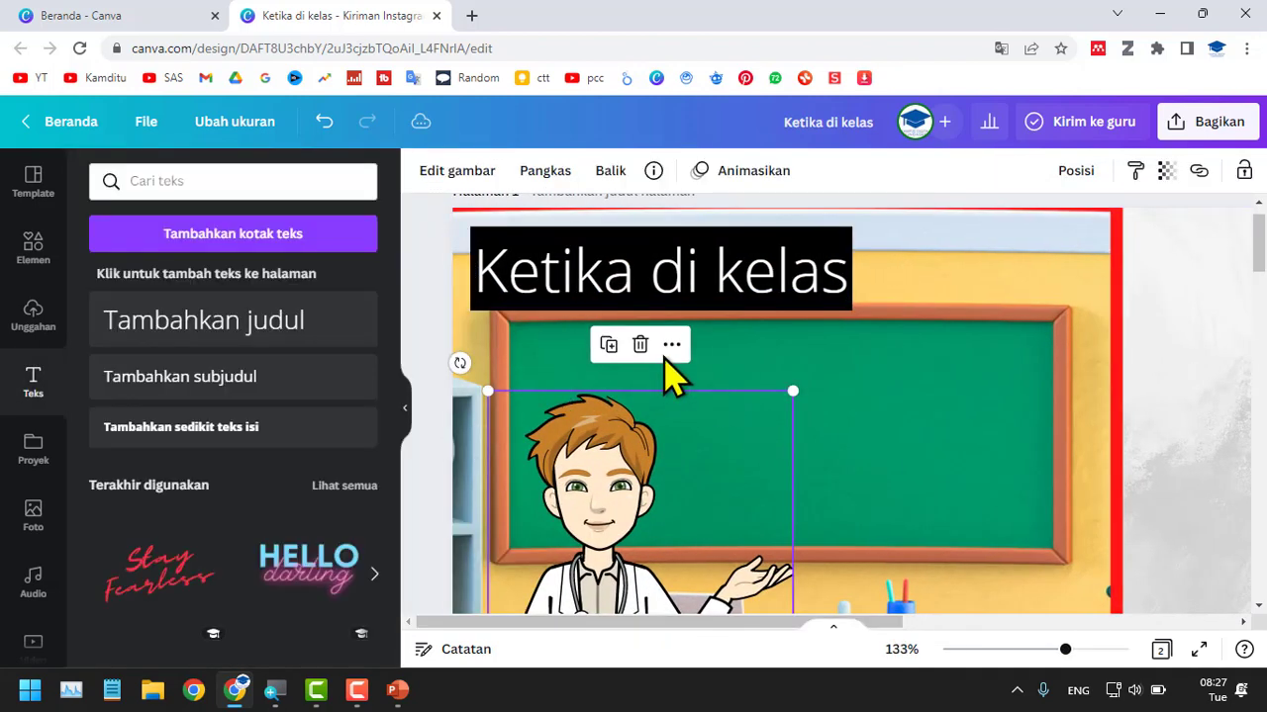
left_click(794, 302)
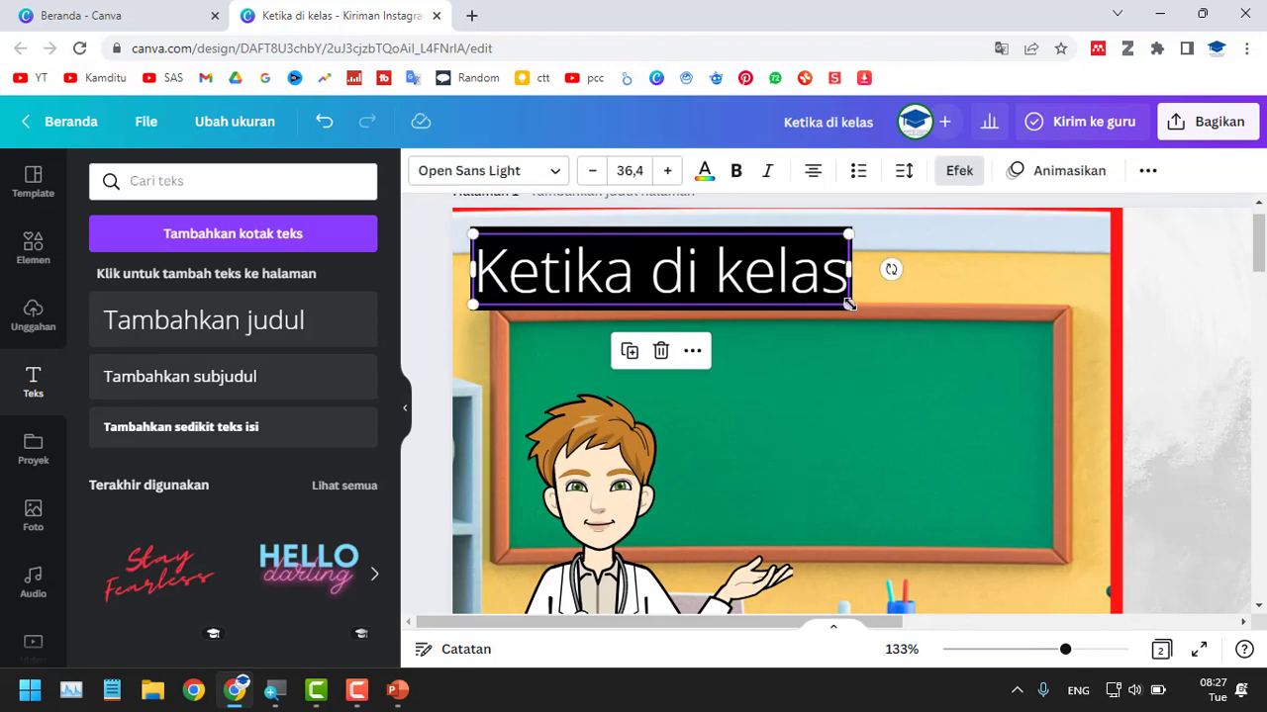
left_click_drag(844, 305, 762, 284)
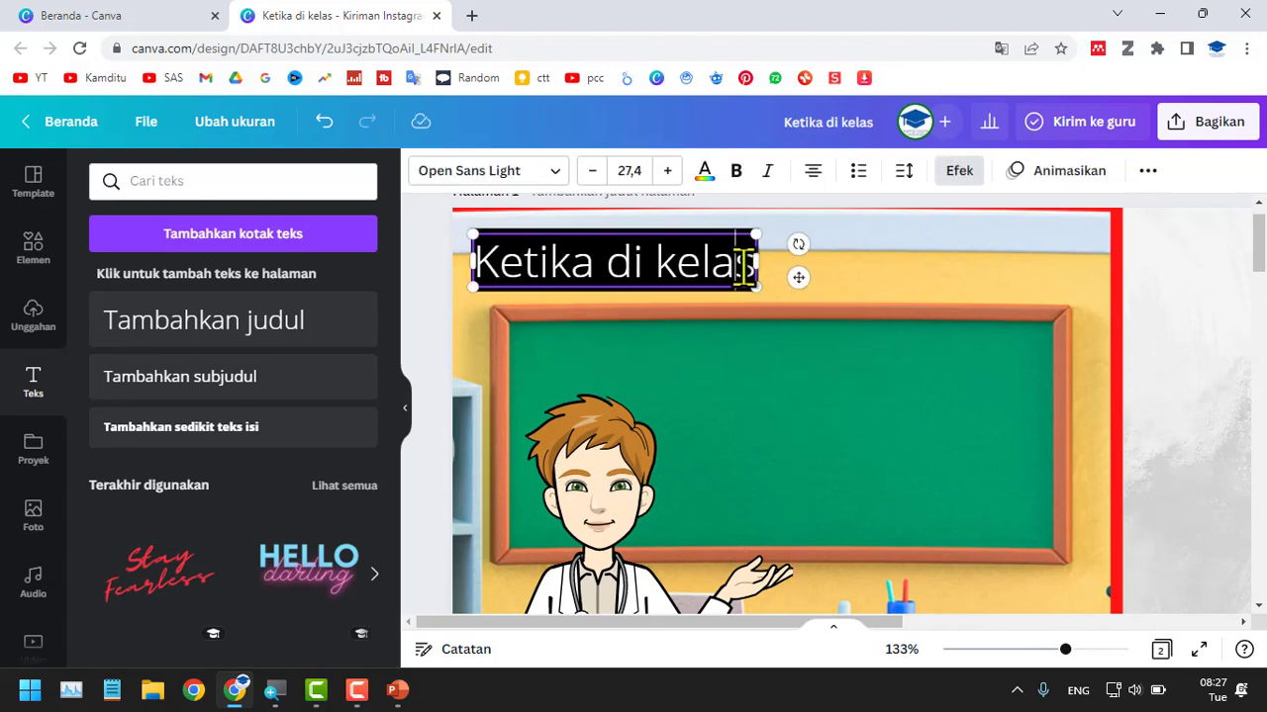
Pad the caption text with a space before and after it, and nudge the caption into the classroom panel's upper-left corner.
double_click(744, 269)
left_click(705, 273)
type("k")
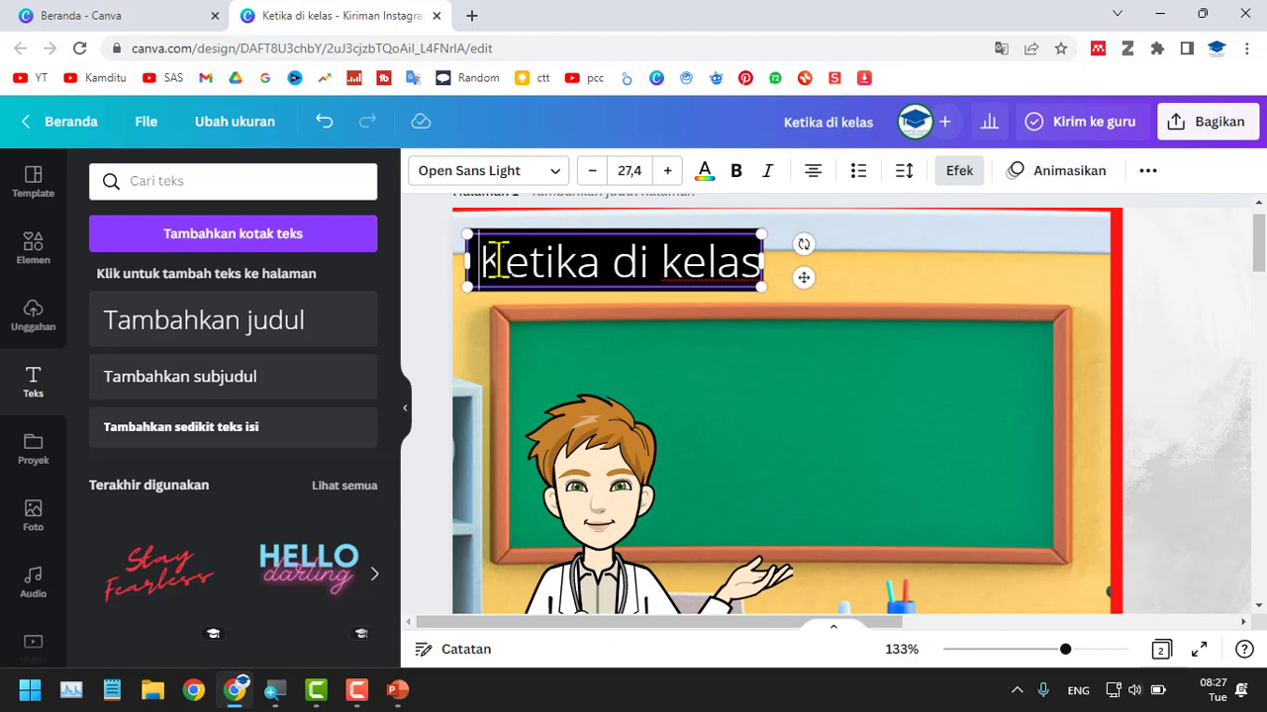
key("ctrl+z")
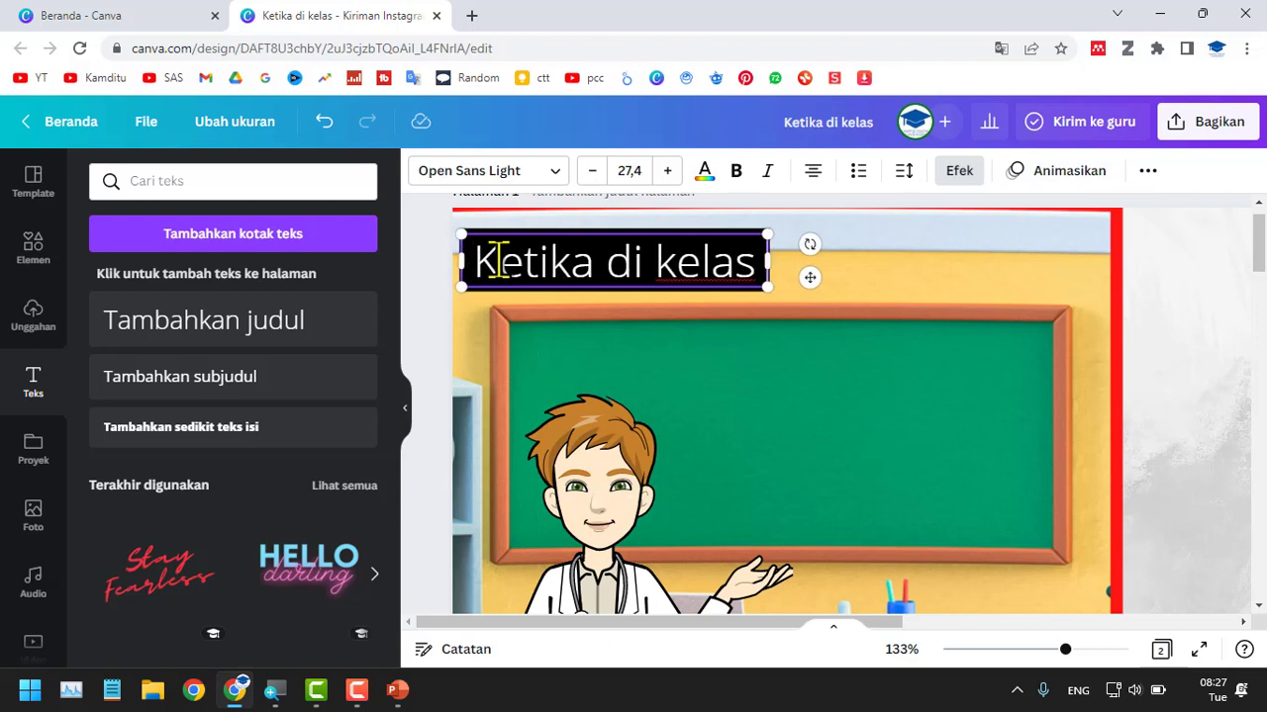
left_click(732, 450)
left_click_drag(693, 251, 691, 232)
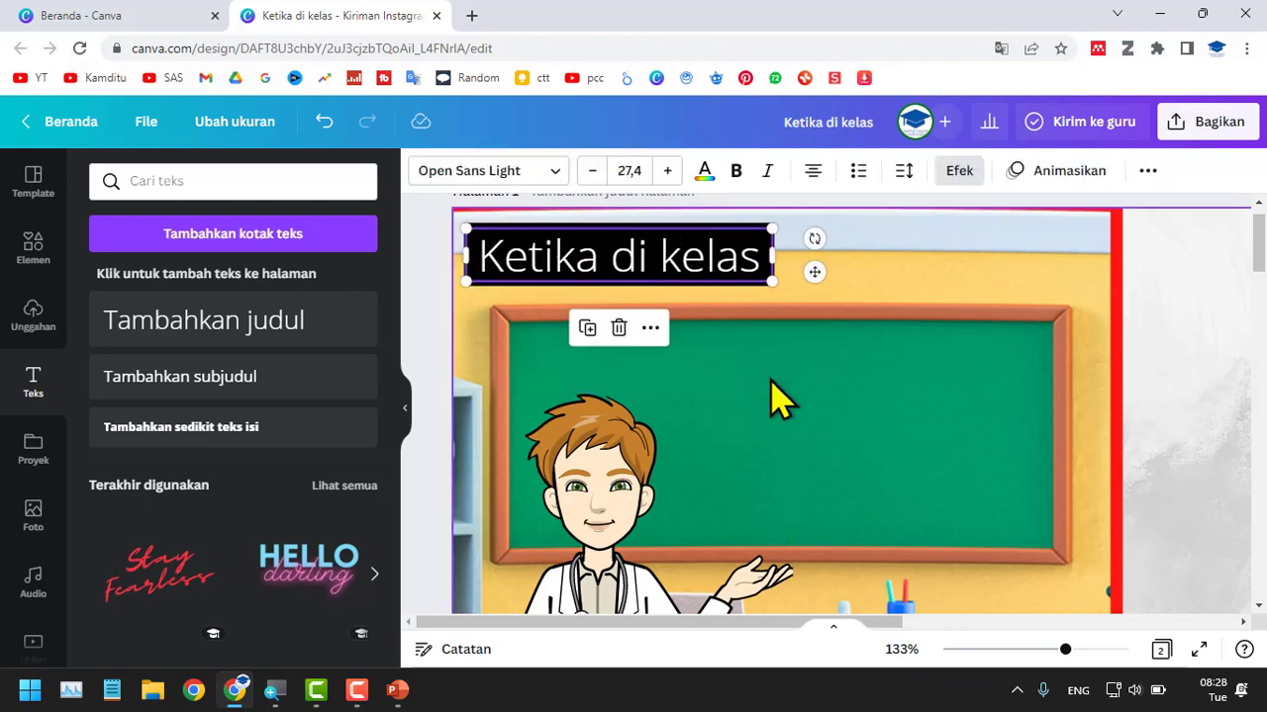
scroll(772, 399, "down", 5)
left_click(450, 376)
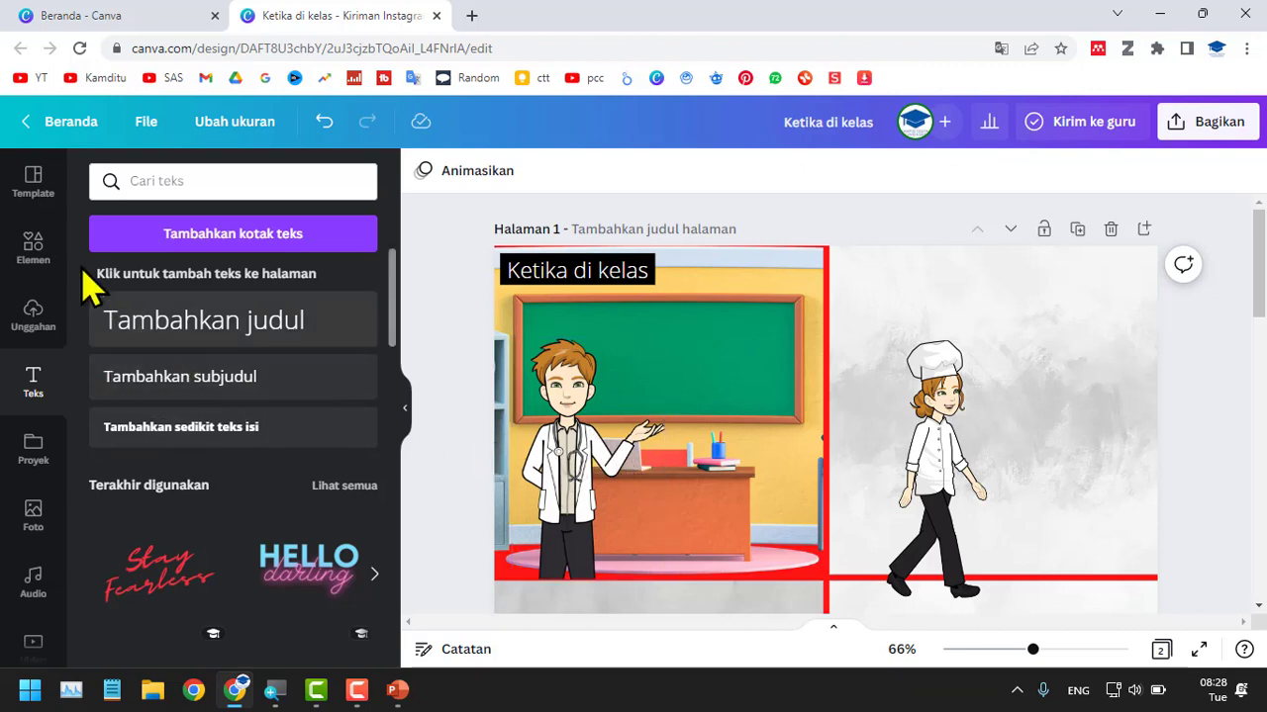
Clear the "putih" element search and look through the element categories and collections for a speech bubble.
left_click(34, 247)
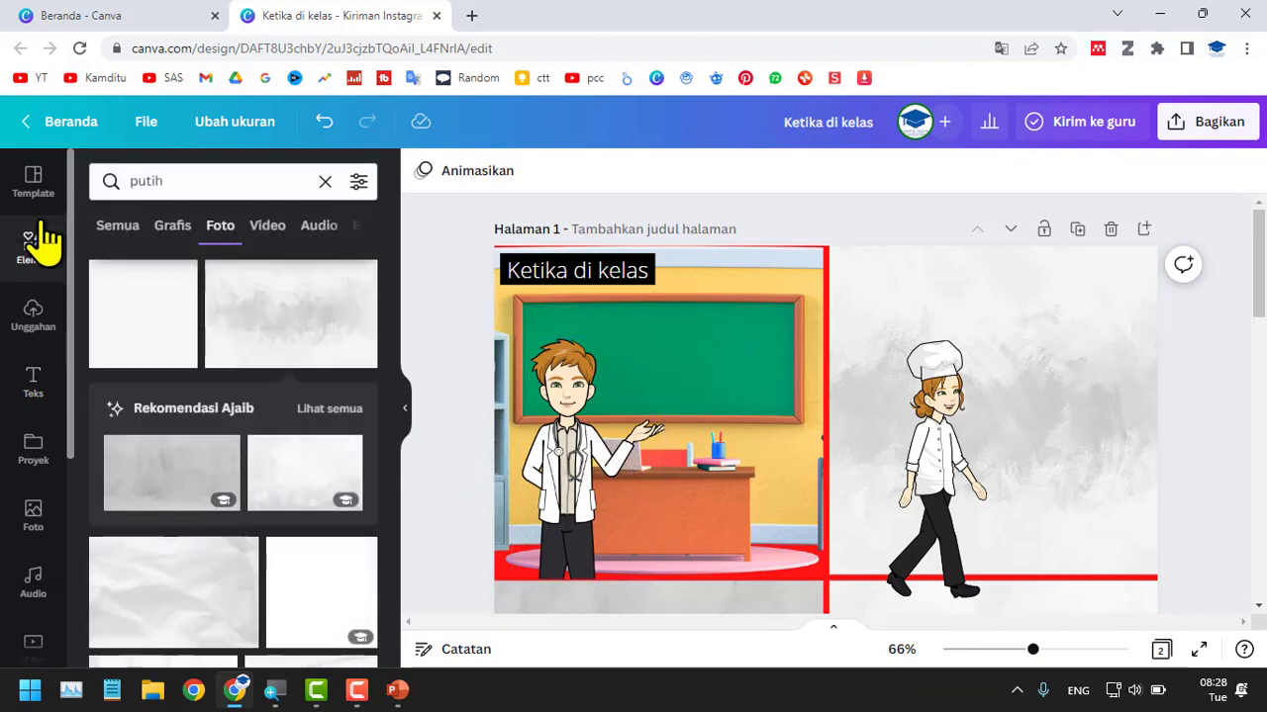
left_click(324, 181)
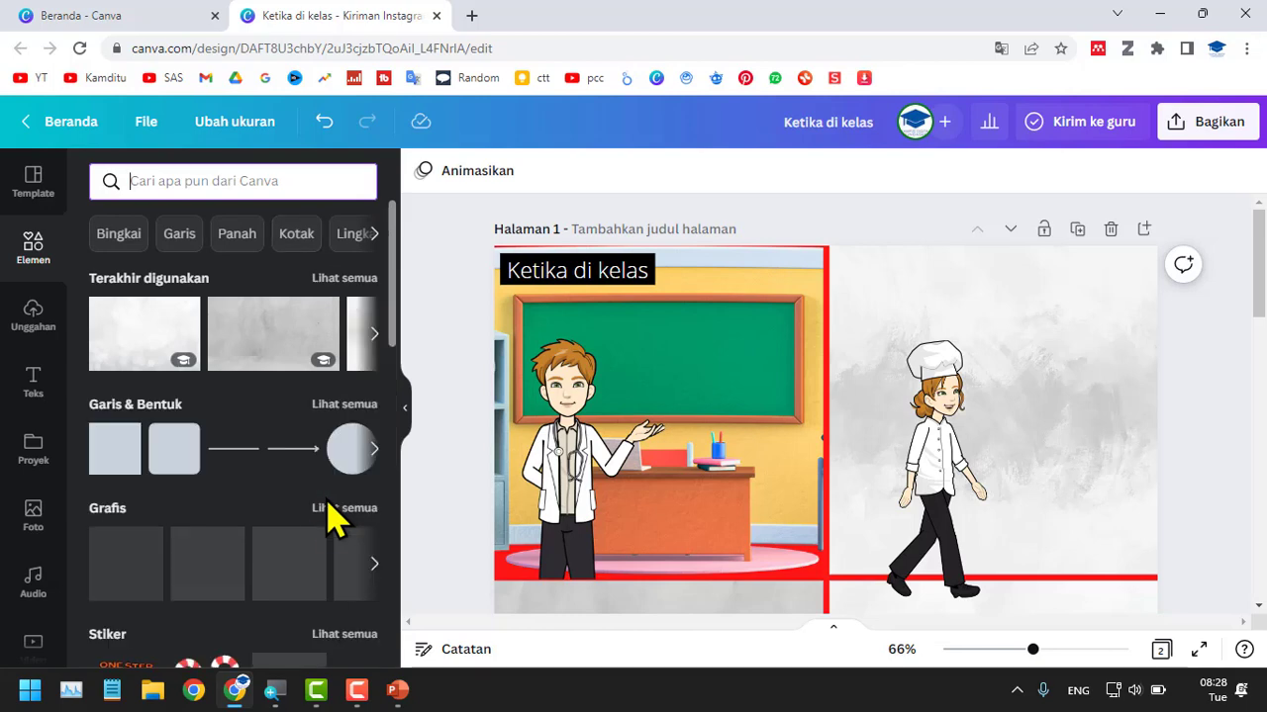
scroll(331, 515, "down", 4)
scroll(332, 520, "down", 10)
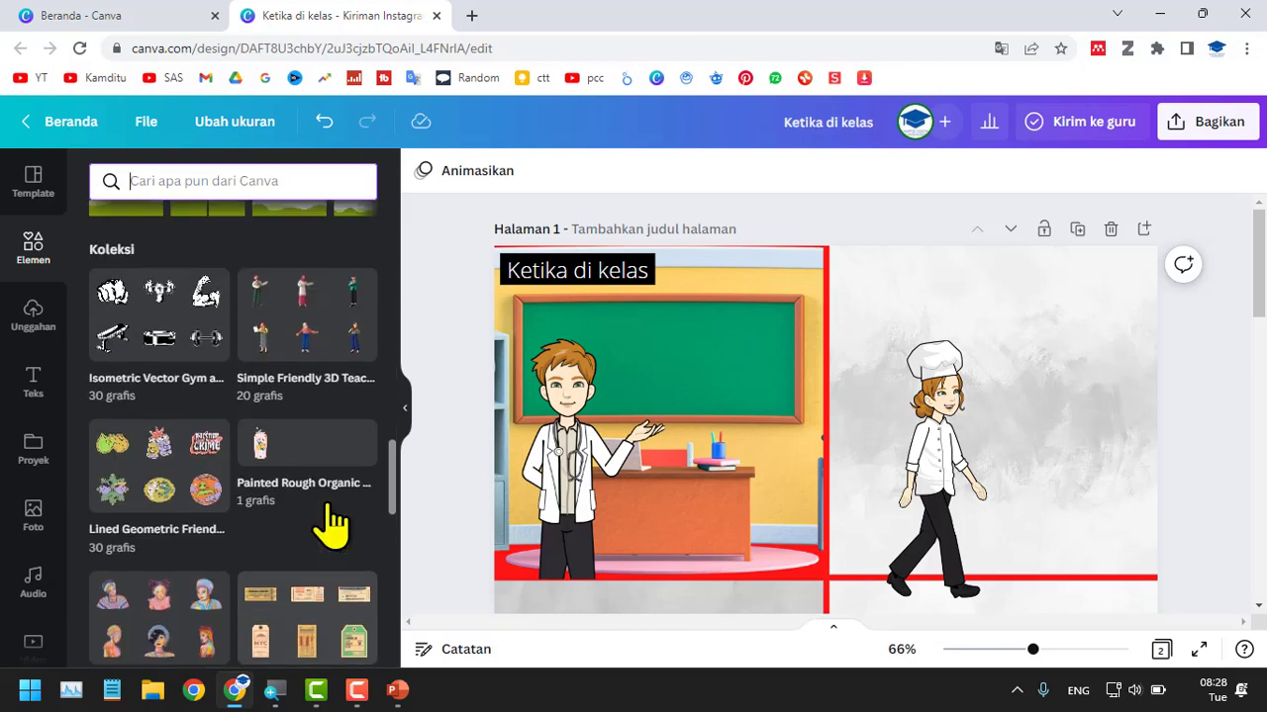
scroll(331, 524, "down", 5)
scroll(331, 524, "down", 4)
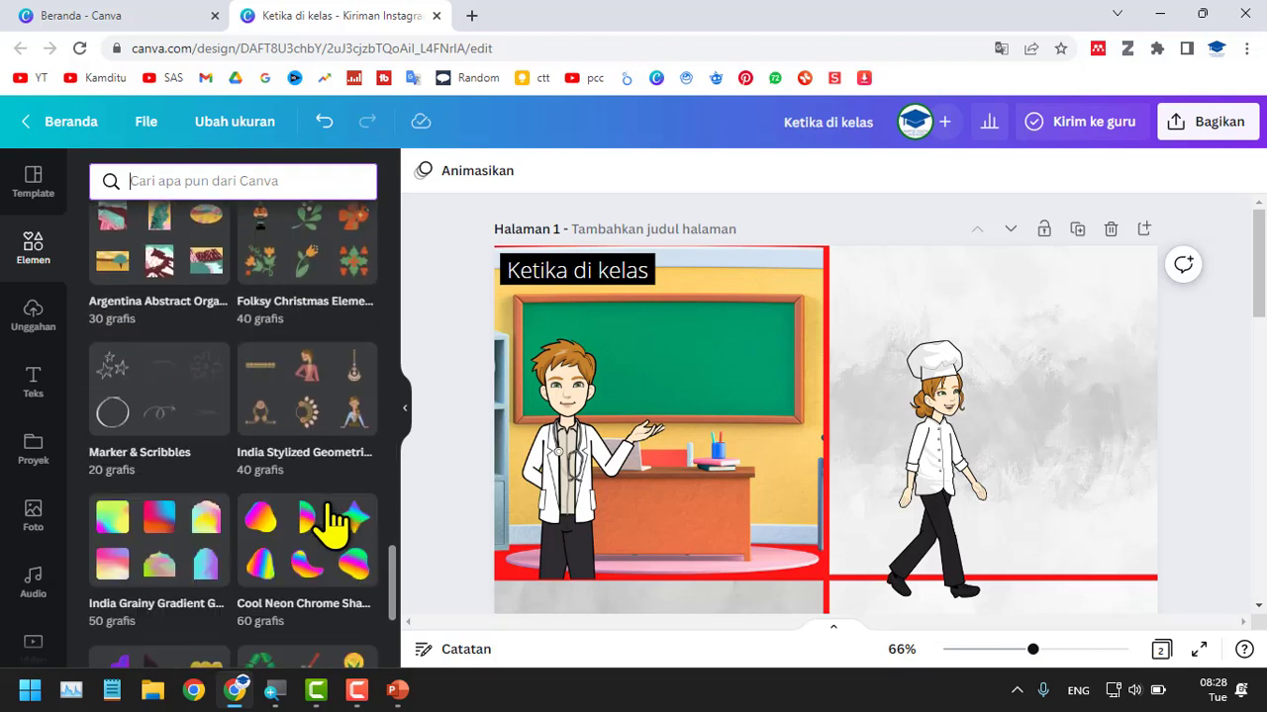
scroll(331, 522, "down", 3)
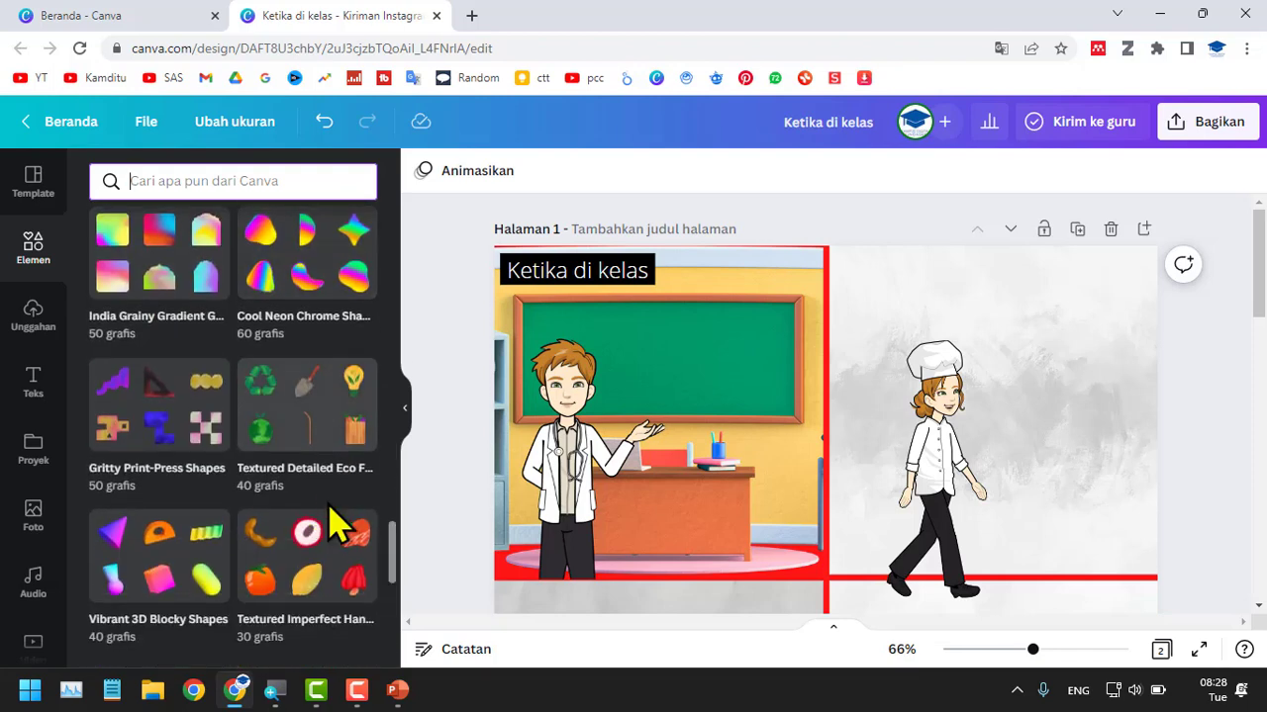
scroll(230, 180, "up", 4)
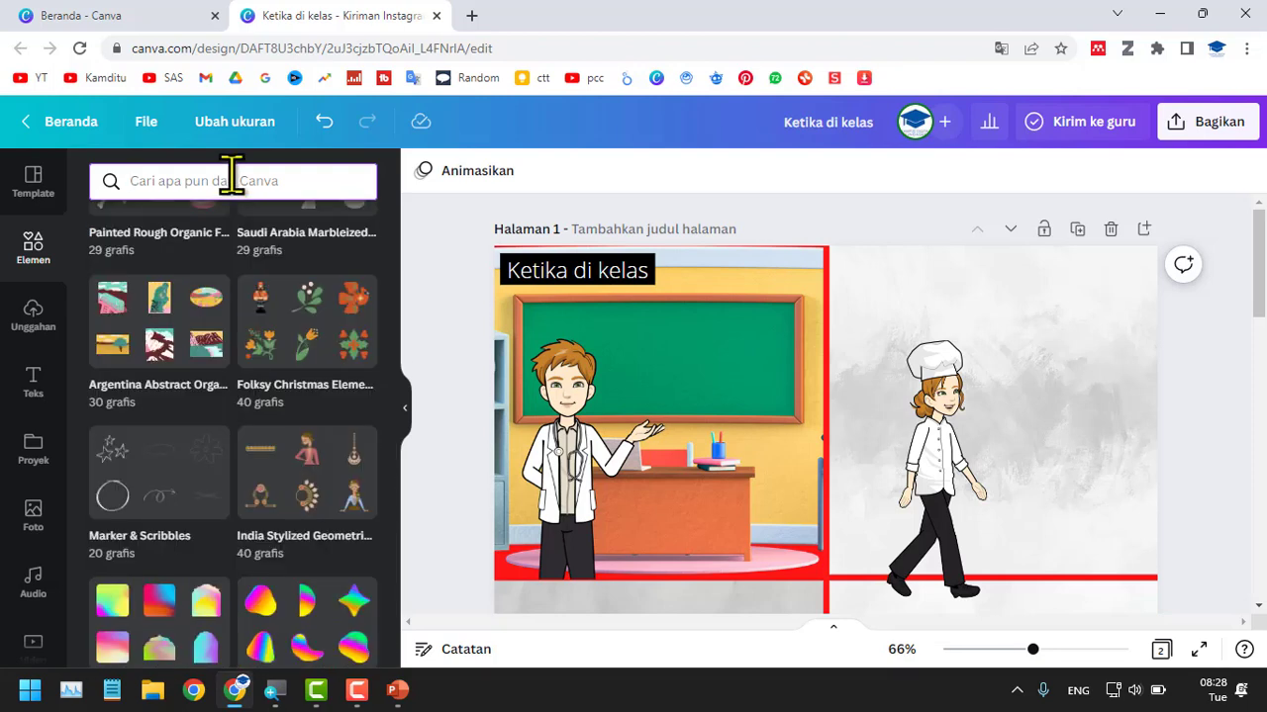
Search the elements for "balon" and look over the results.
left_click(230, 180)
type("balo")
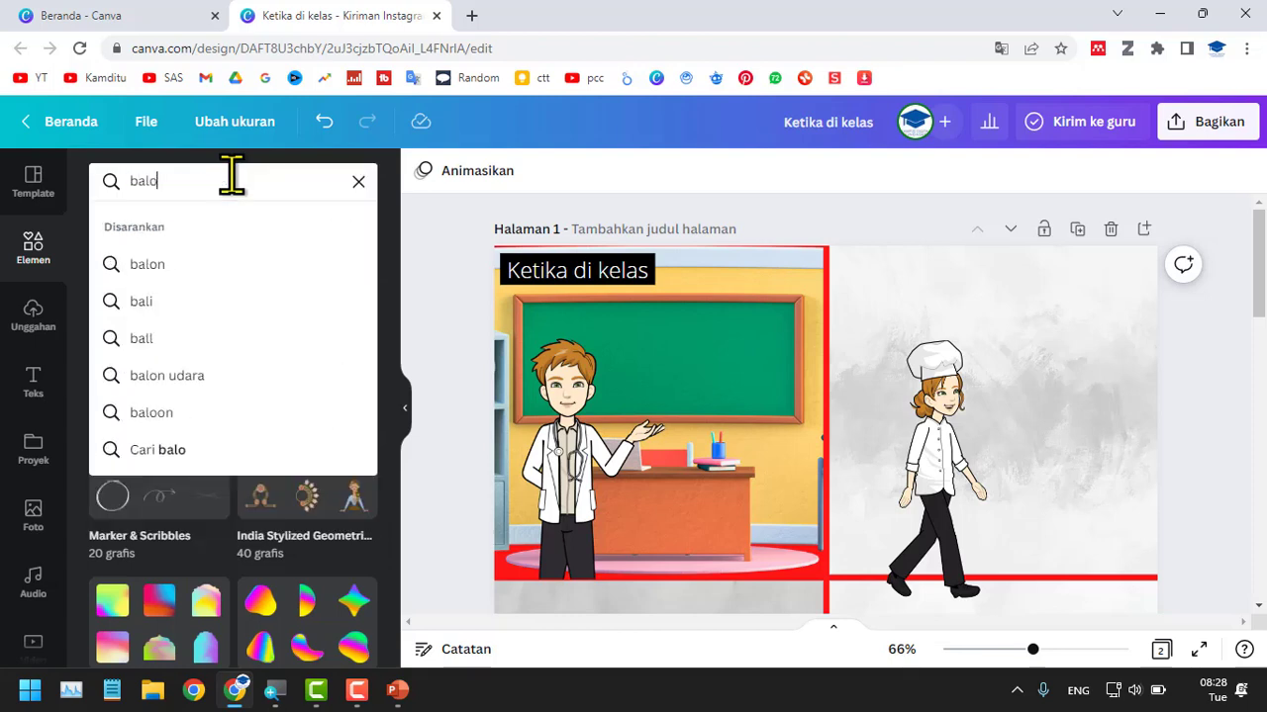
type("n")
key("Return")
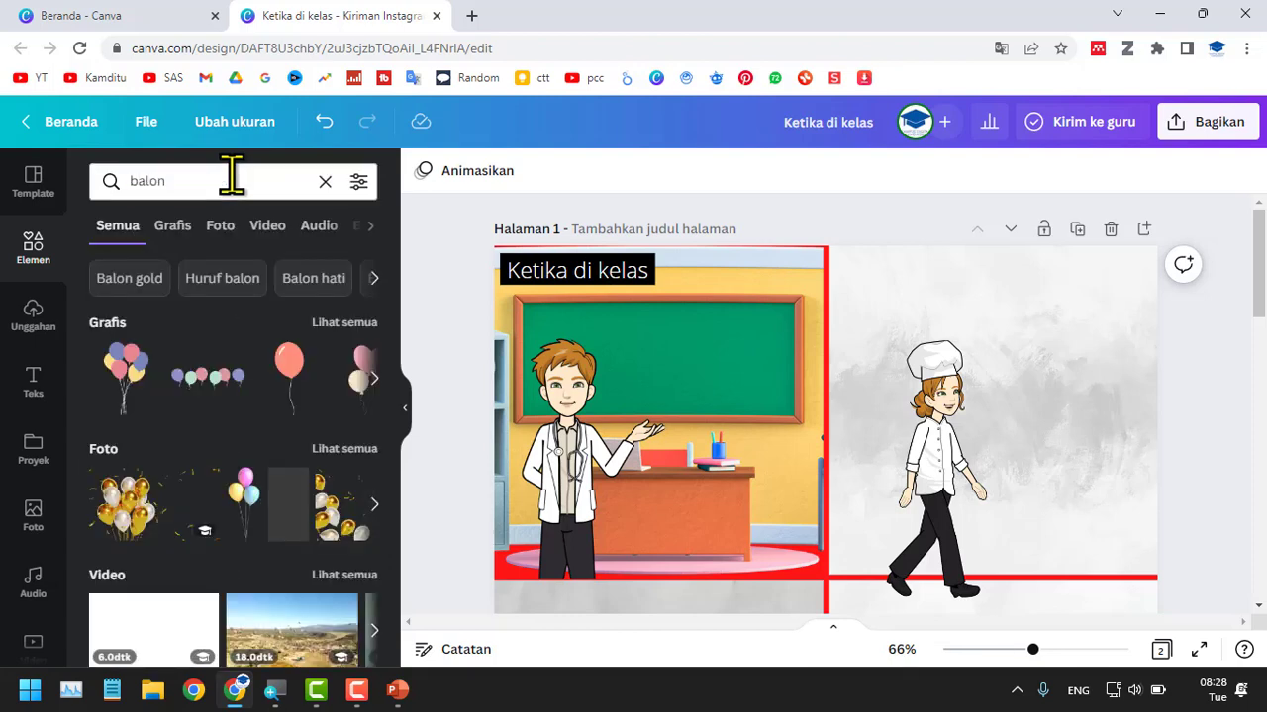
scroll(275, 435, "down", 1)
scroll(287, 443, "down", 2)
scroll(312, 455, "up", 3)
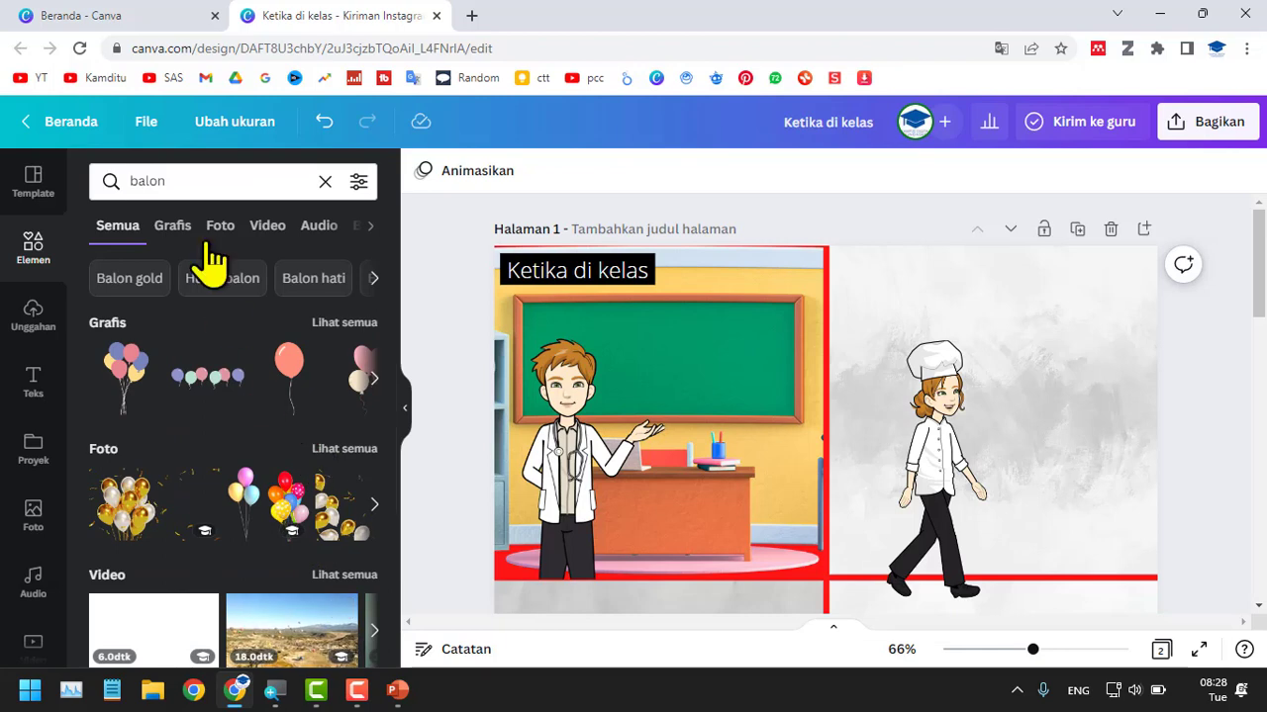
Search the elements for "callout" and browse all of the graphics results.
double_click(210, 170)
type("call")
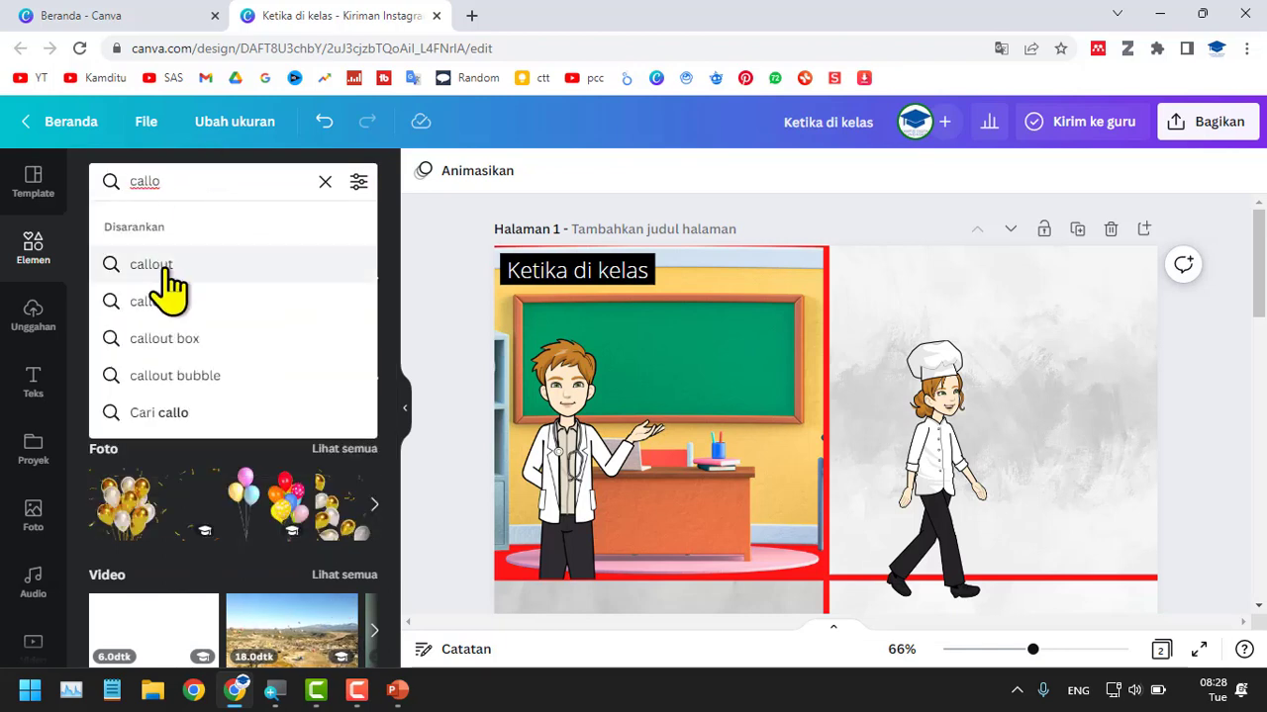
left_click(156, 265)
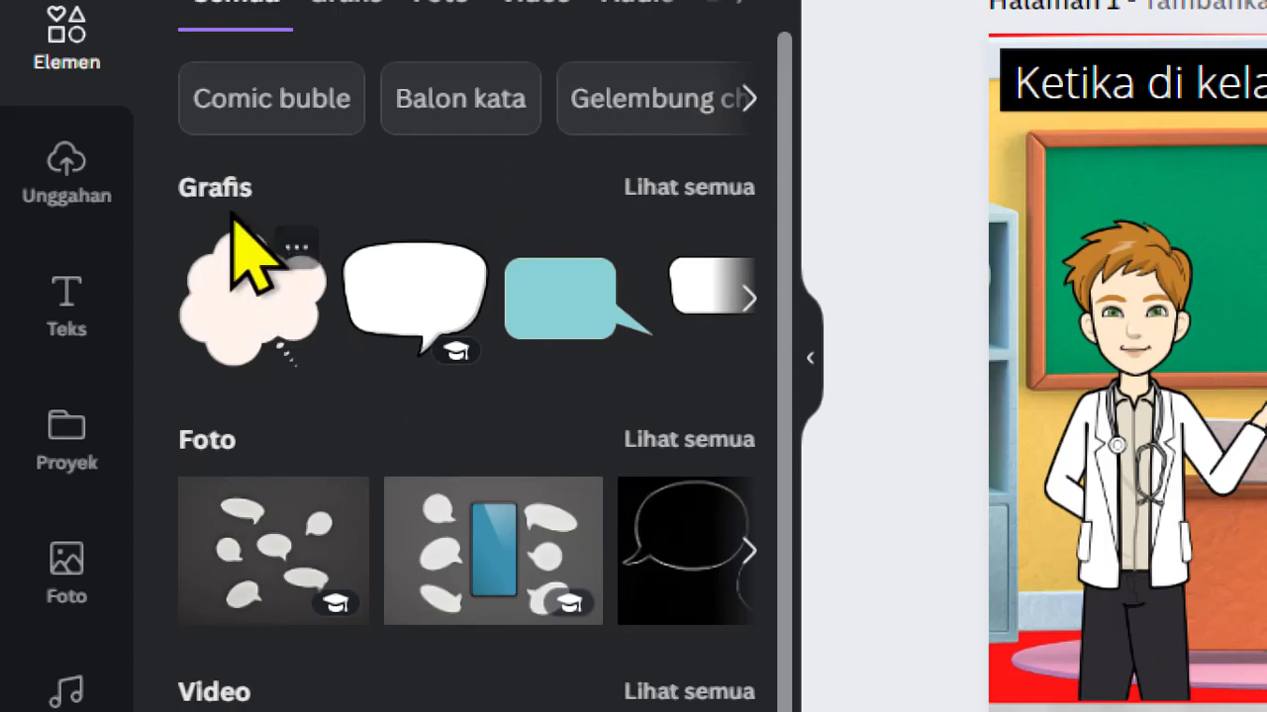
left_click(730, 188)
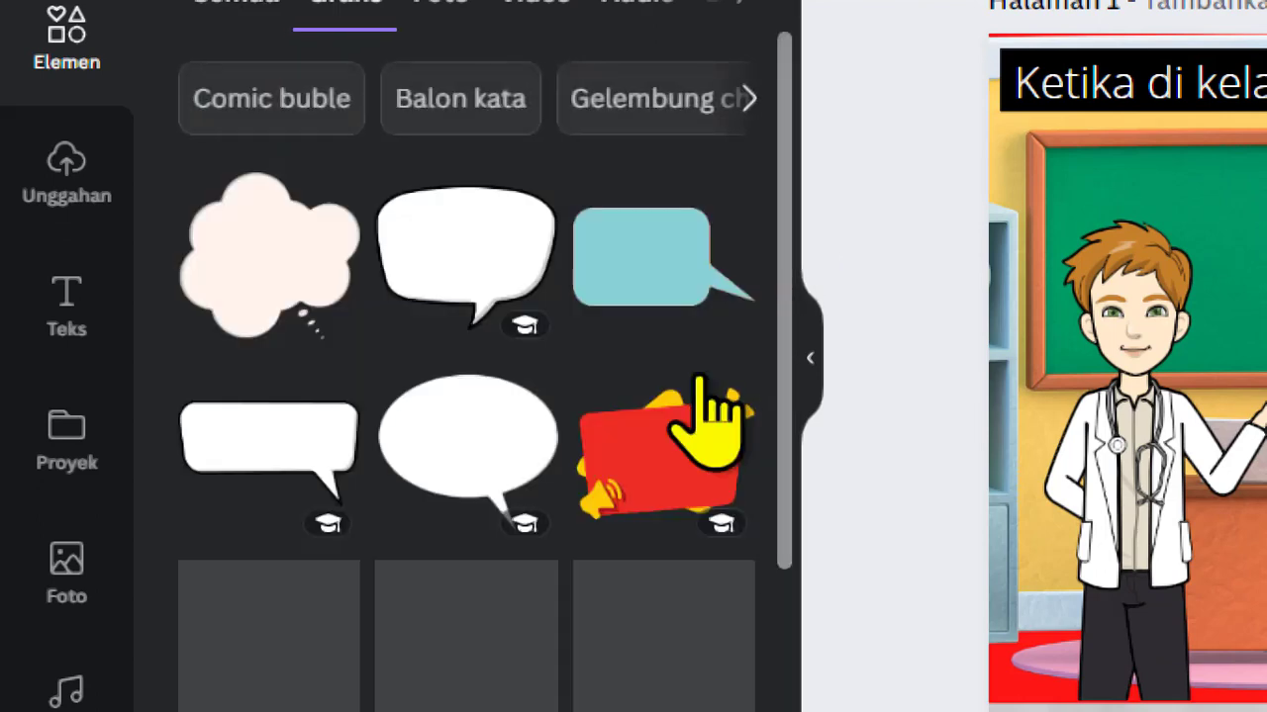
scroll(495, 504, "down", 10)
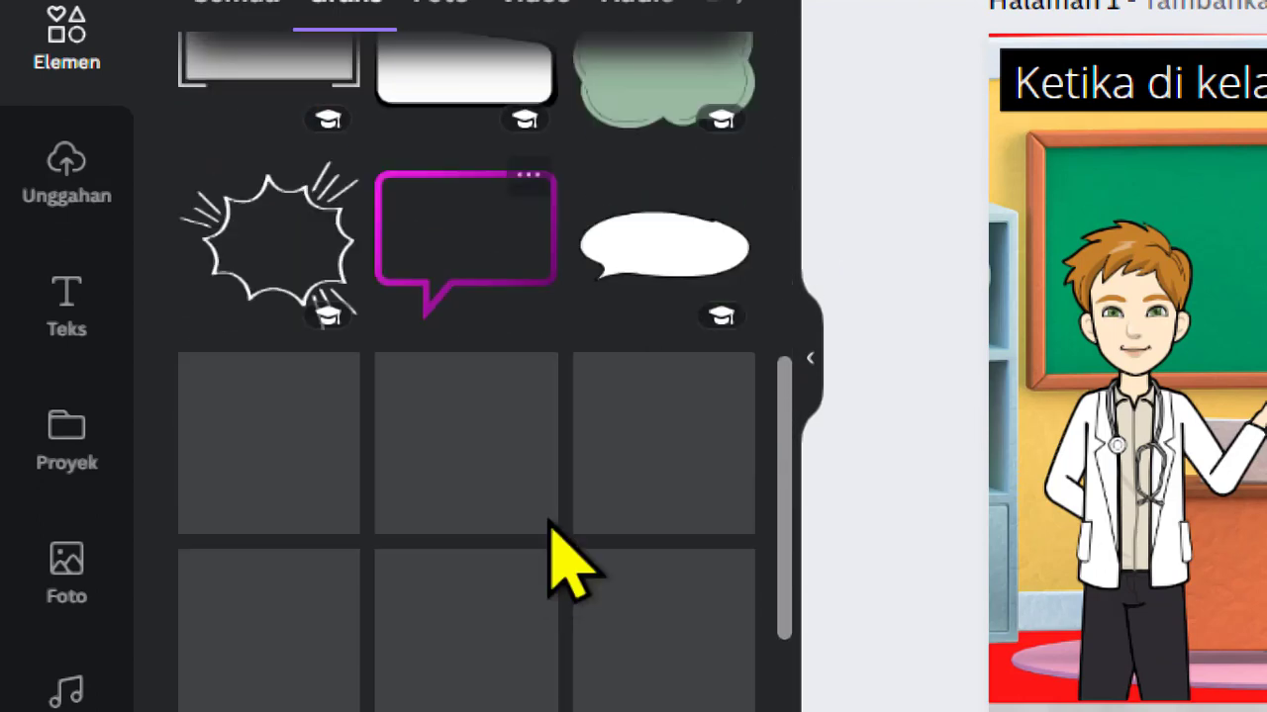
scroll(554, 534, "up", 3)
scroll(564, 564, "up", 7)
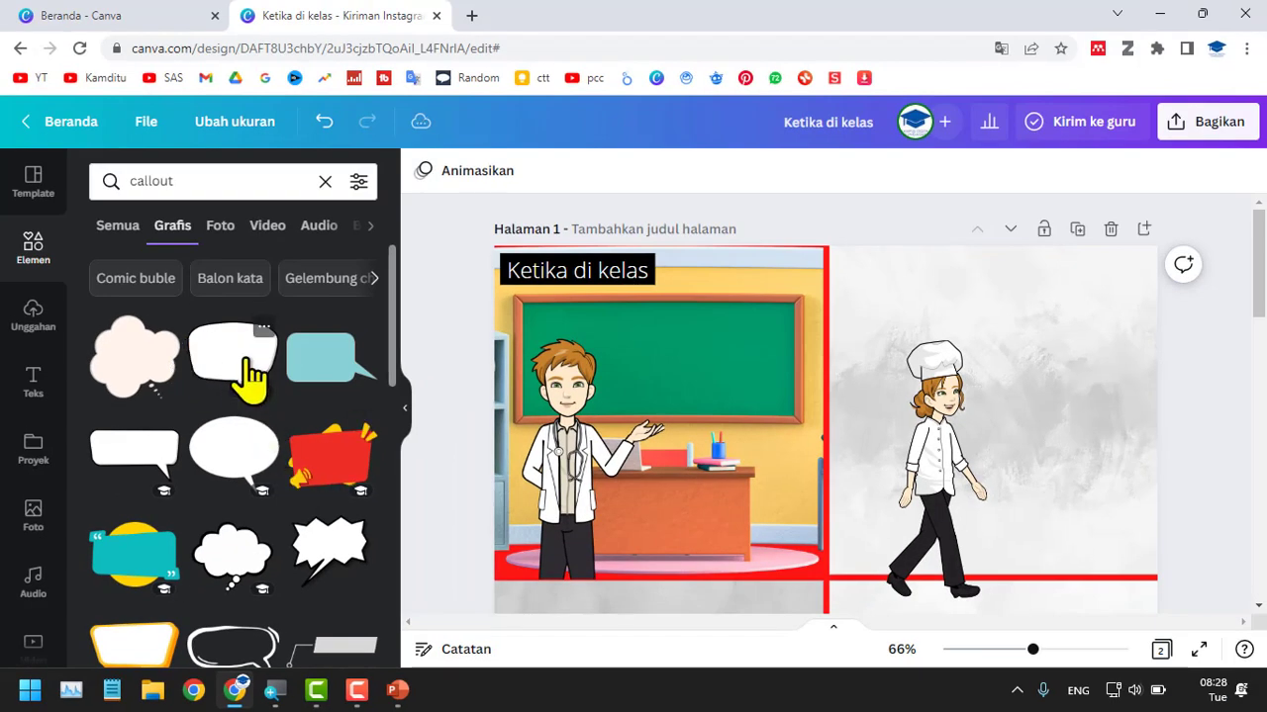
Add the white black-outlined speech bubble to page 1, shrink it and place it over the chalkboard beside the doctor's head.
left_click(247, 373)
left_click_drag(828, 565, 753, 324)
left_click_drag(902, 460, 808, 383)
left_click_drag(756, 322, 730, 379)
double_click(714, 346)
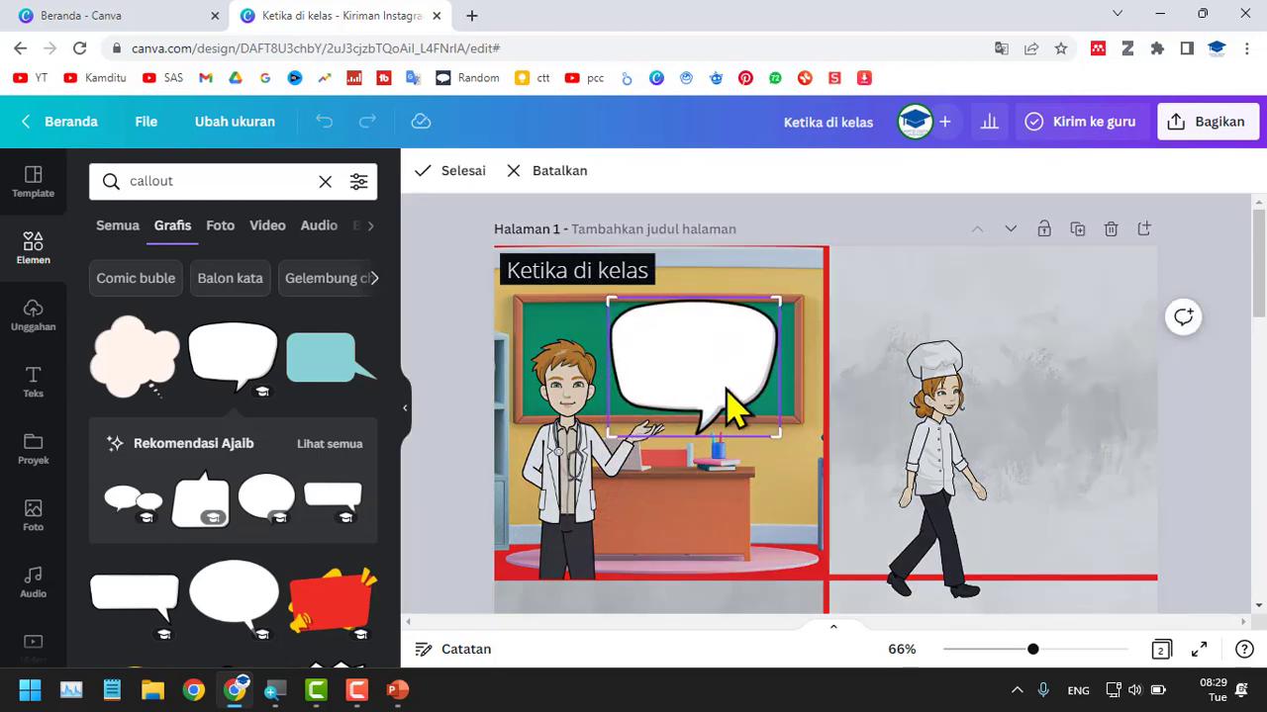
Discard the speech bubble's crop and place a body text box reading "Hai selamat datang" inside the bubble.
left_click(513, 172)
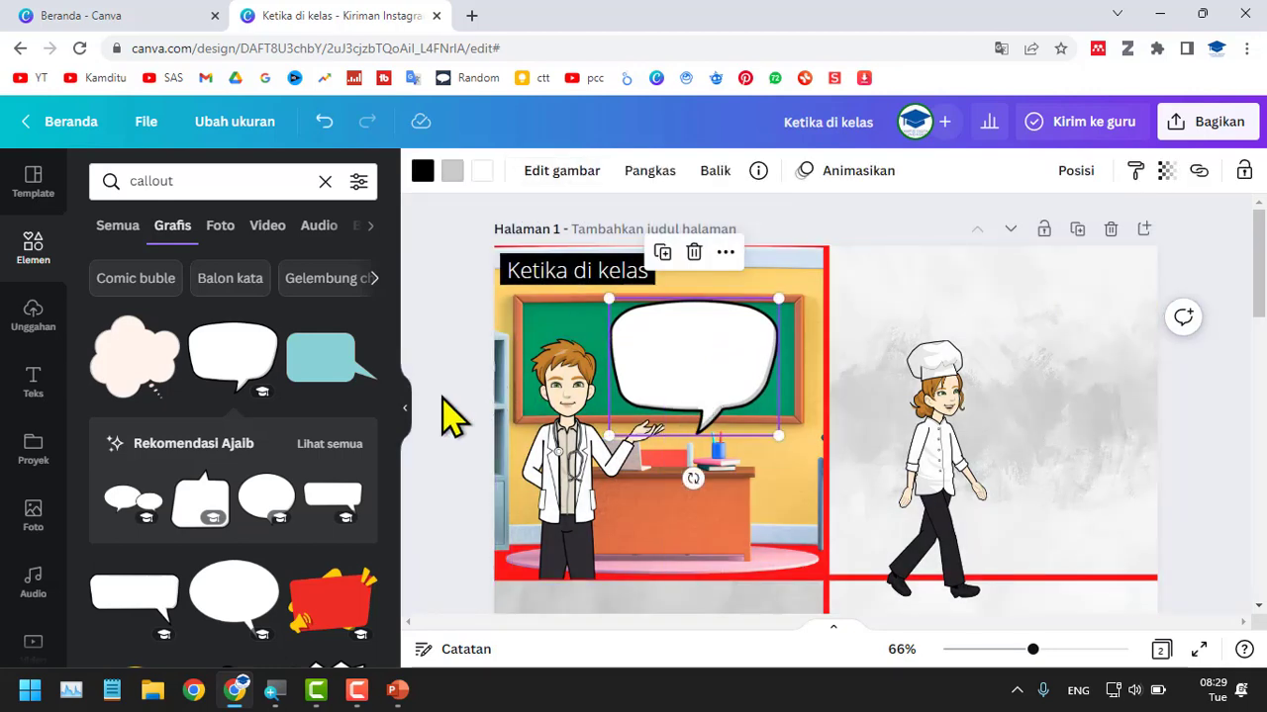
left_click(51, 406)
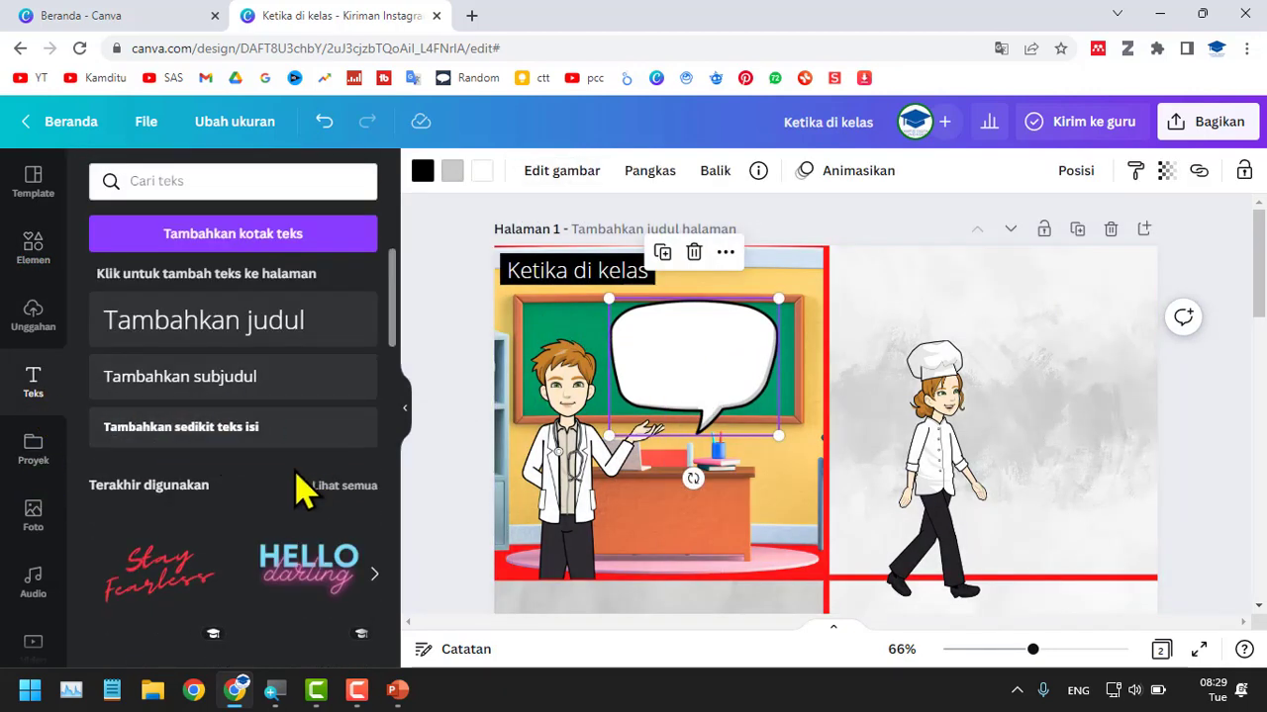
left_click(255, 457)
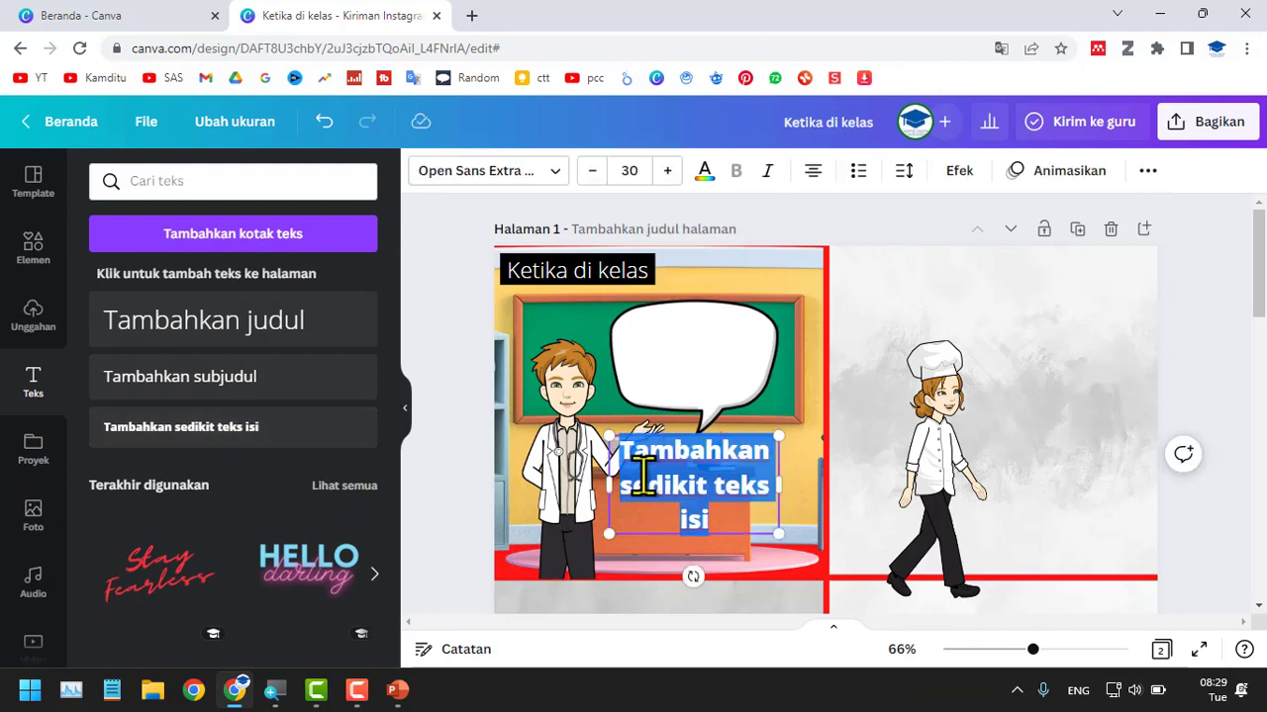
left_click_drag(723, 537, 726, 419)
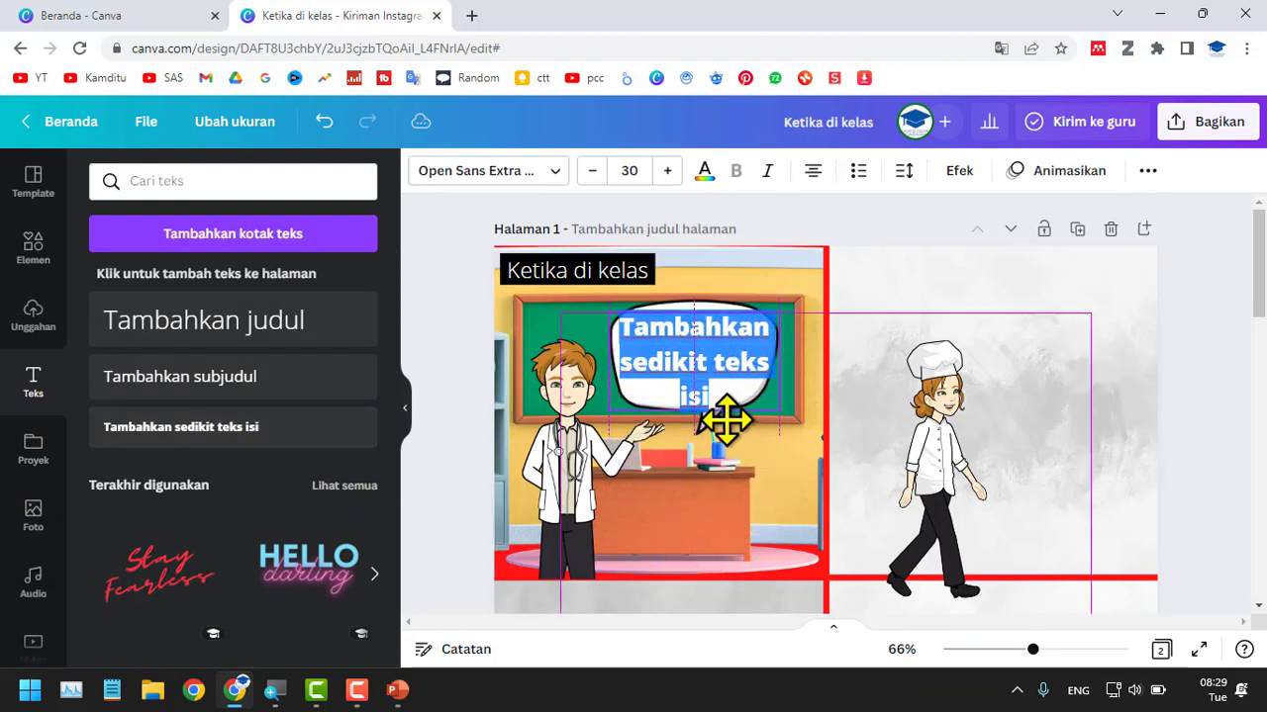
key("BackSpace")
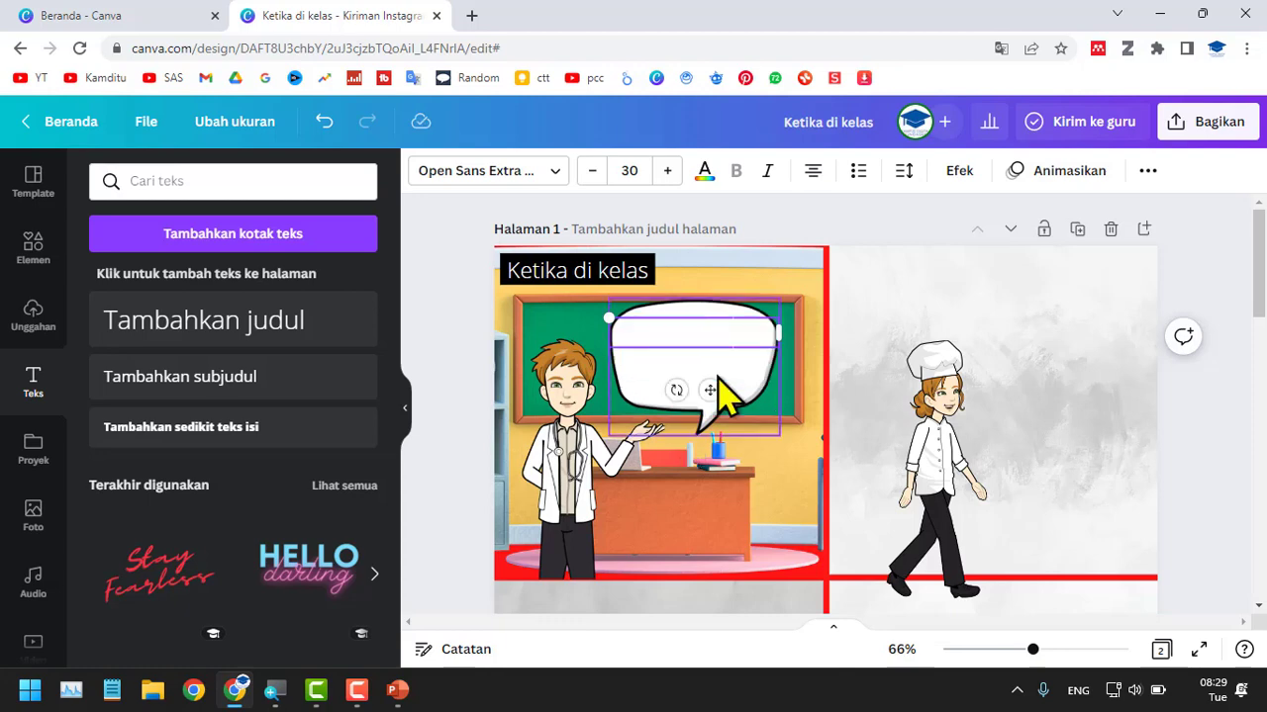
key("Return")
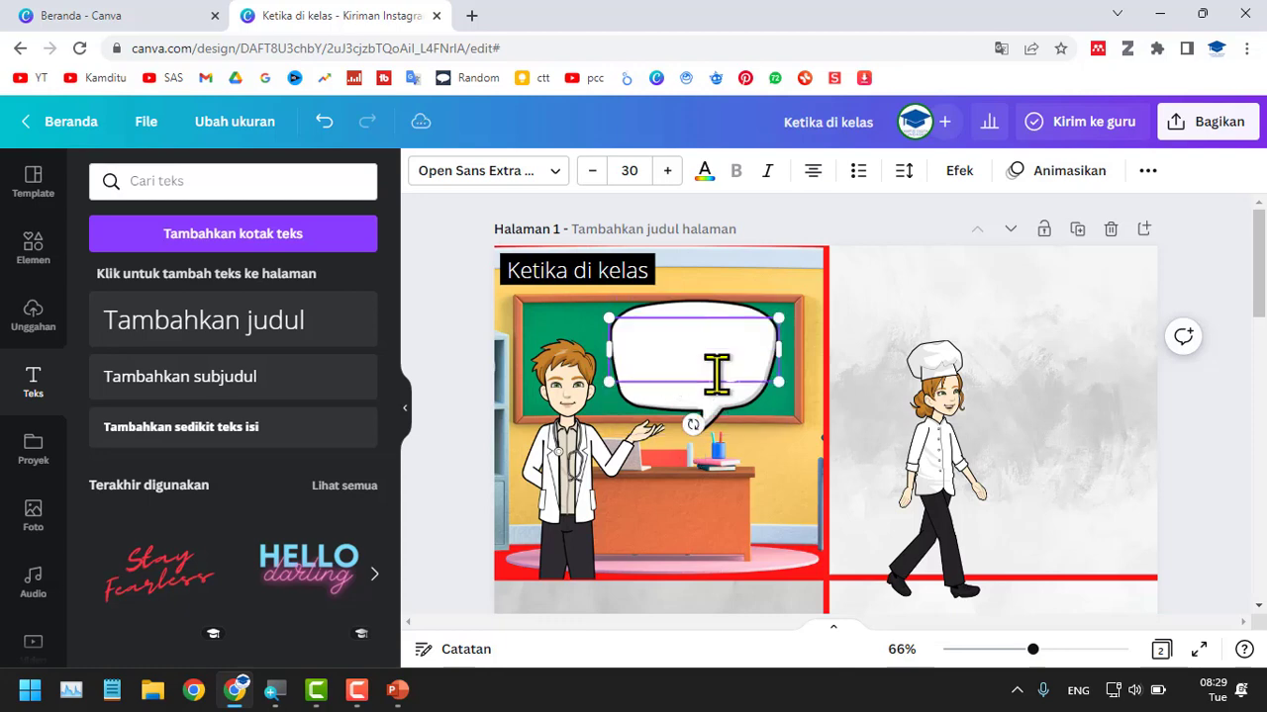
left_click(472, 333)
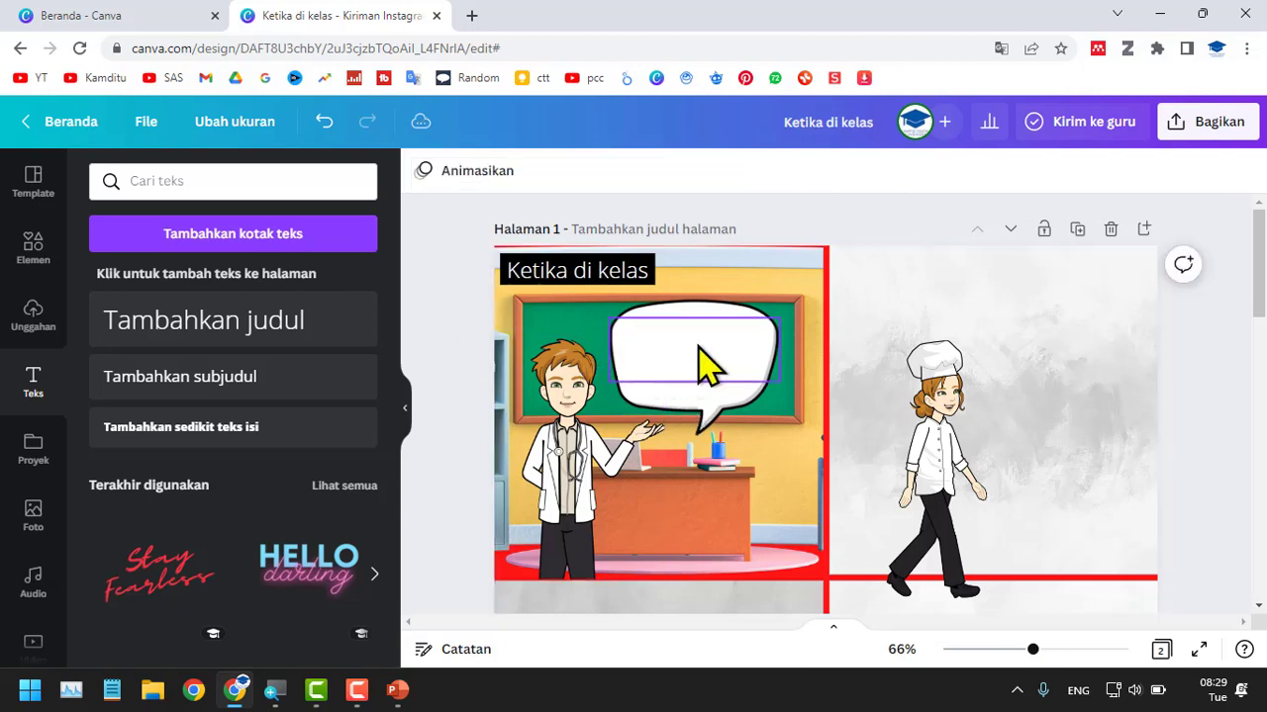
Color the speech bubble's text black.
left_click(713, 364)
left_click(705, 175)
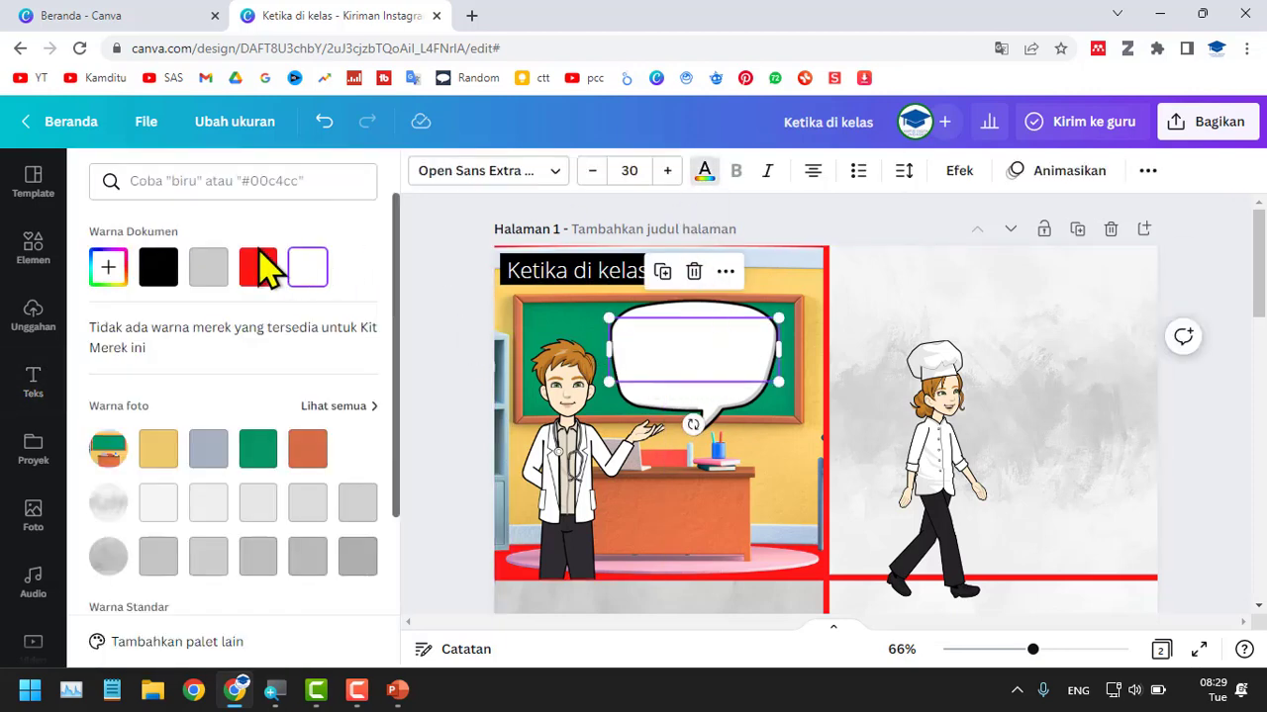
left_click(176, 267)
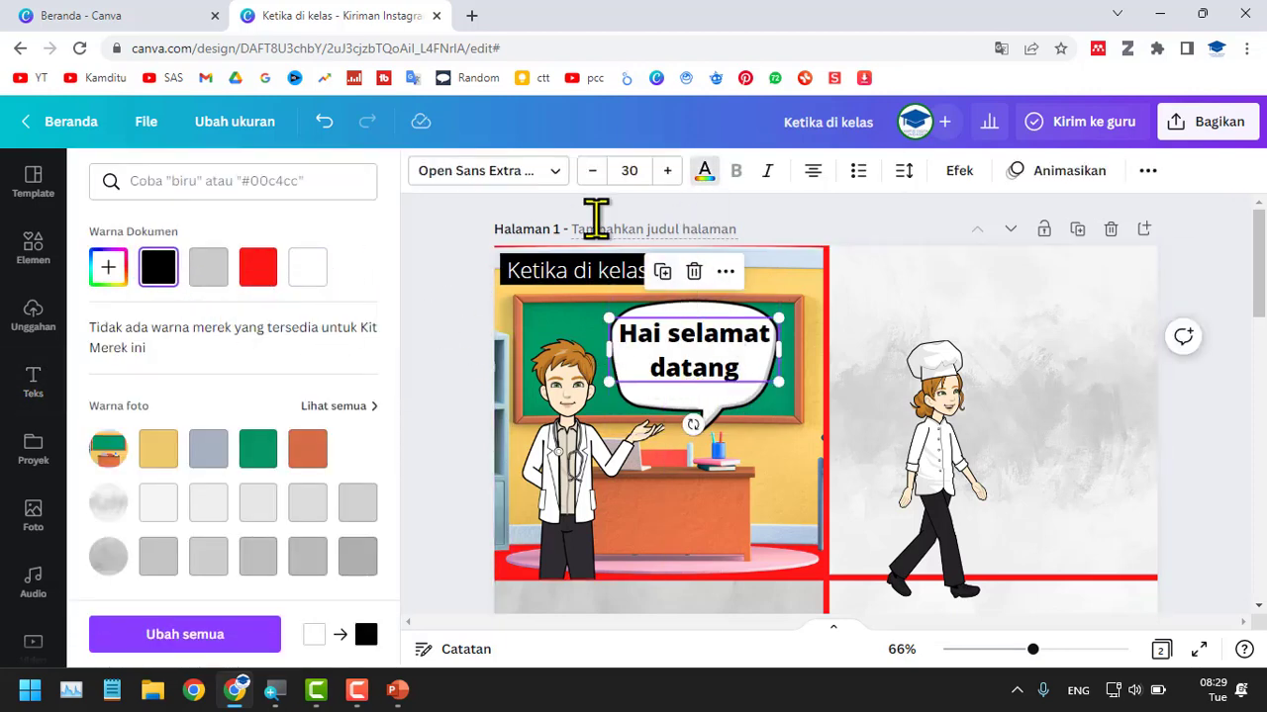
Search the fonts for "Comic" and try Mommi Medium, Puimek Font TH and Biski Medium on the bubble text.
left_click(506, 185)
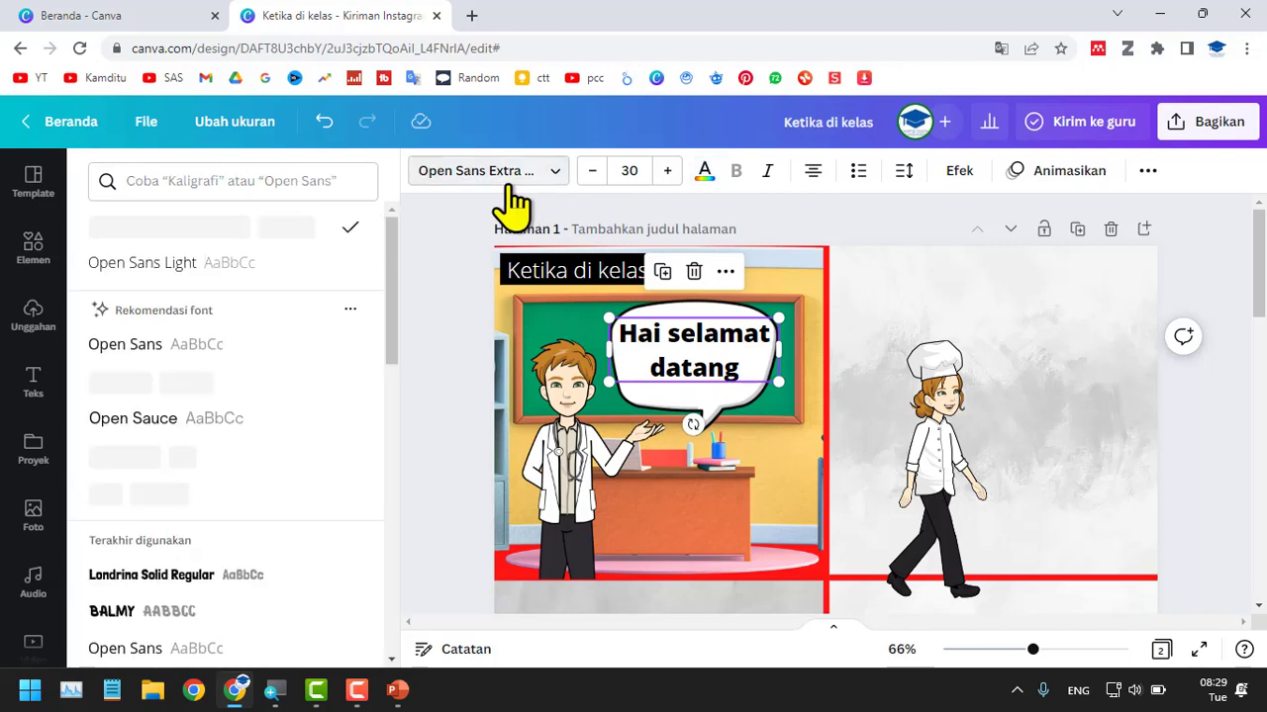
type("com")
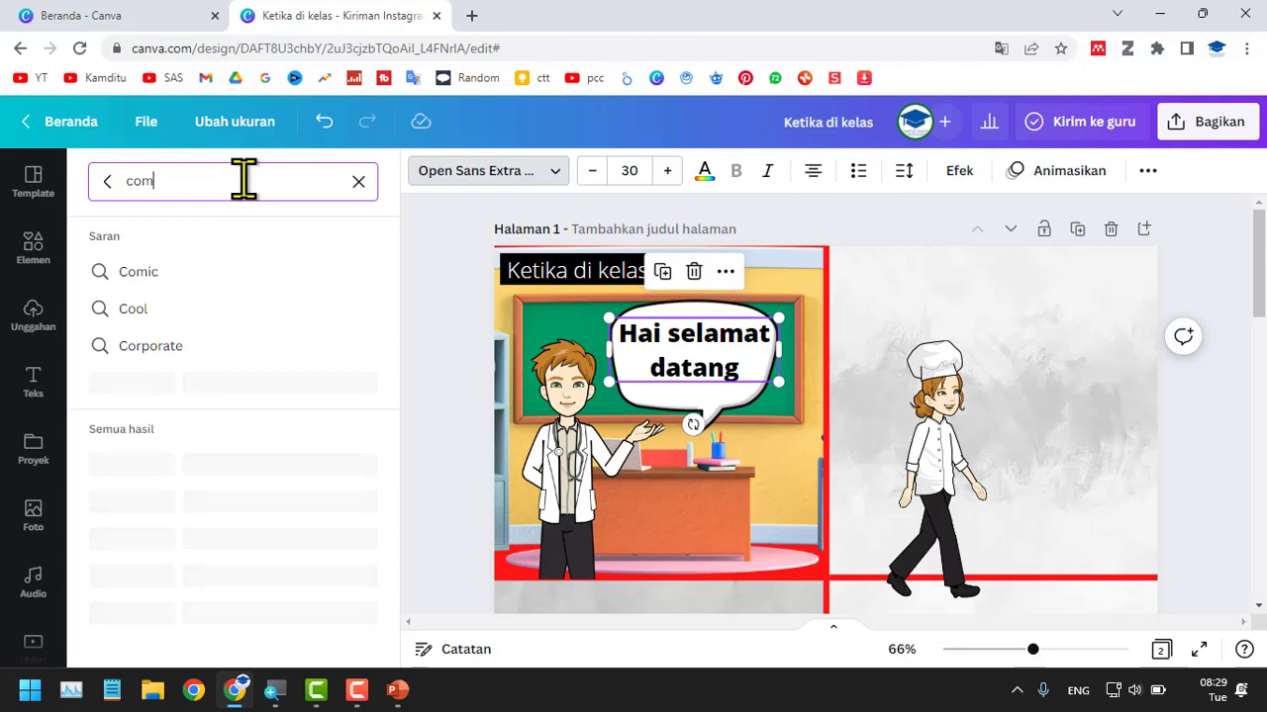
left_click(206, 273)
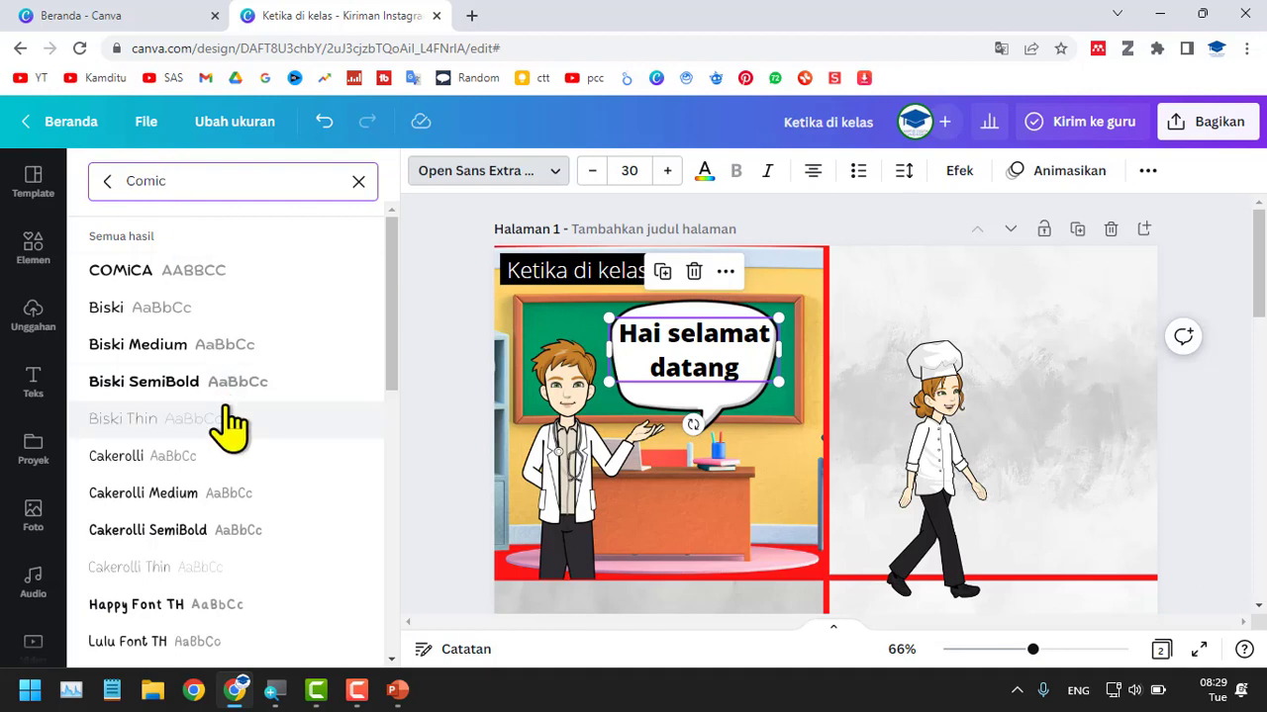
scroll(228, 381, "down", 2)
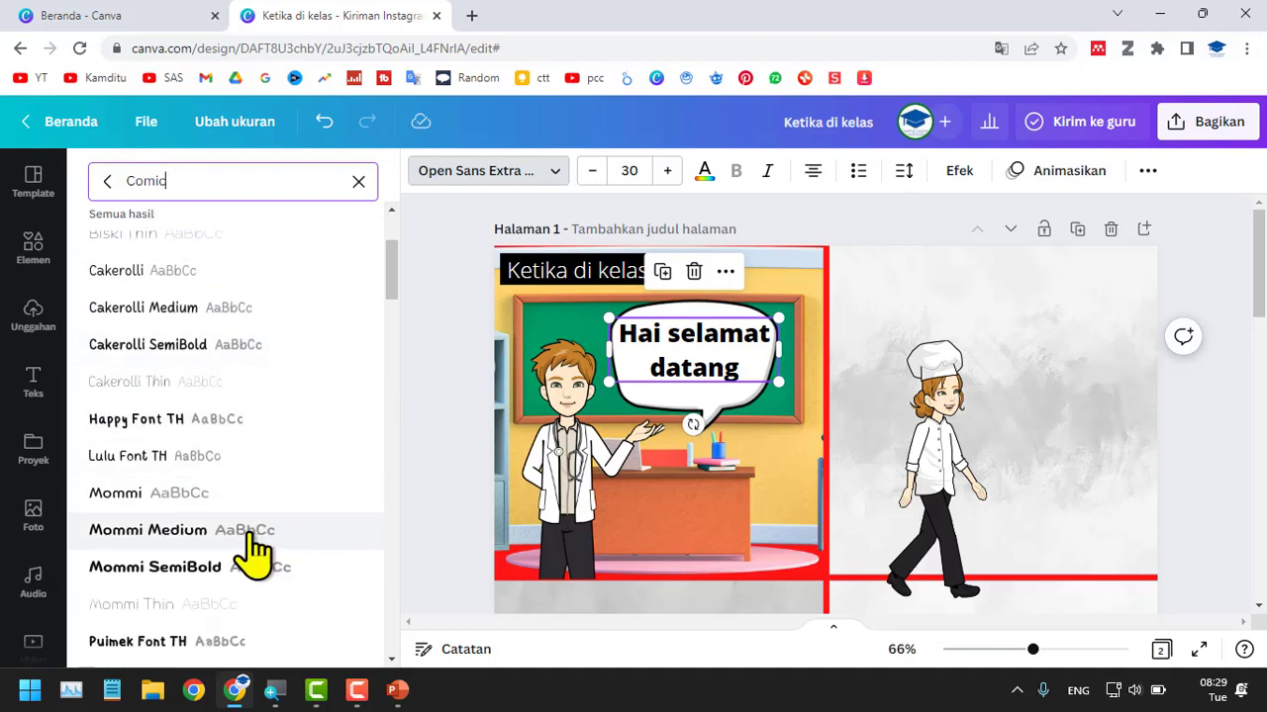
left_click(285, 534)
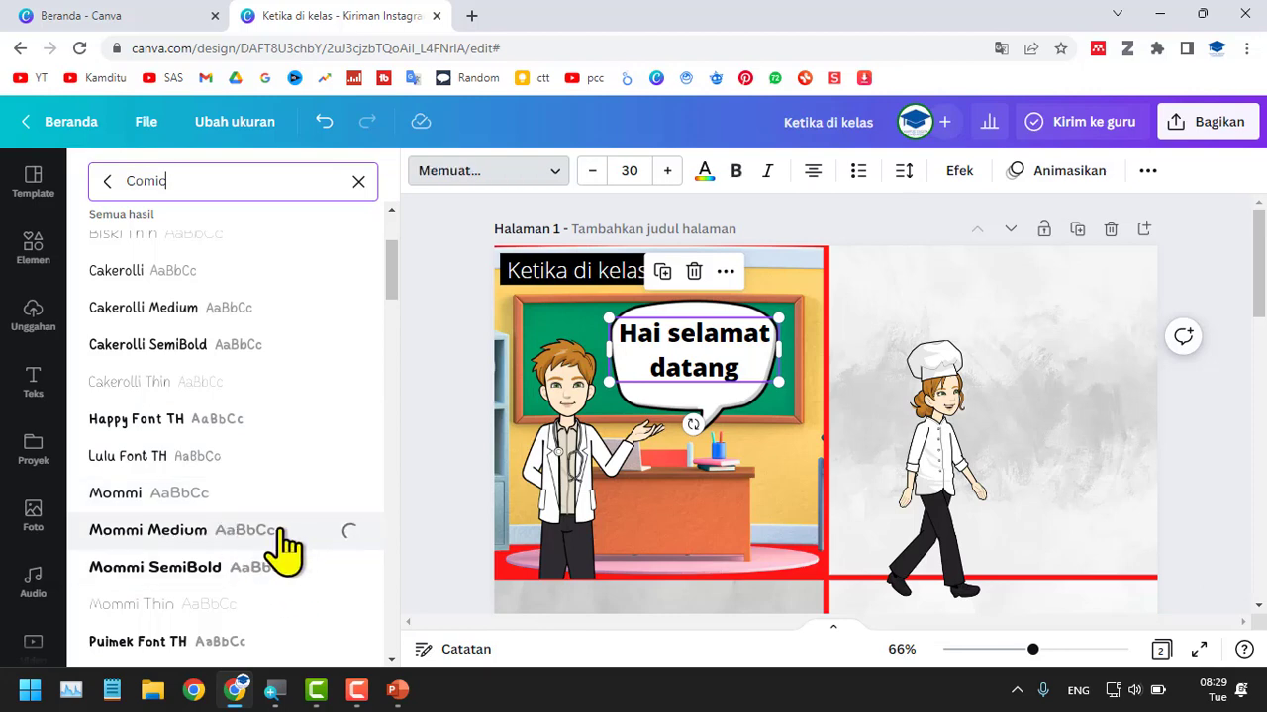
scroll(294, 549, "down", 2)
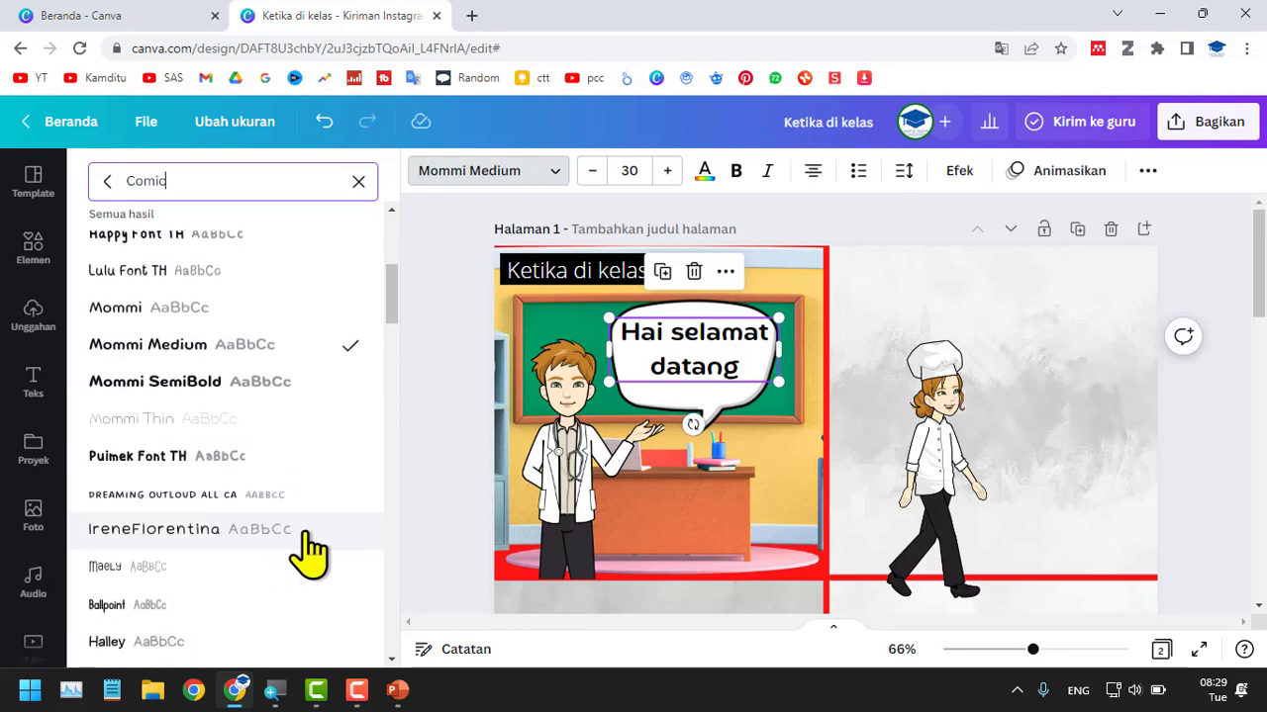
left_click(217, 465)
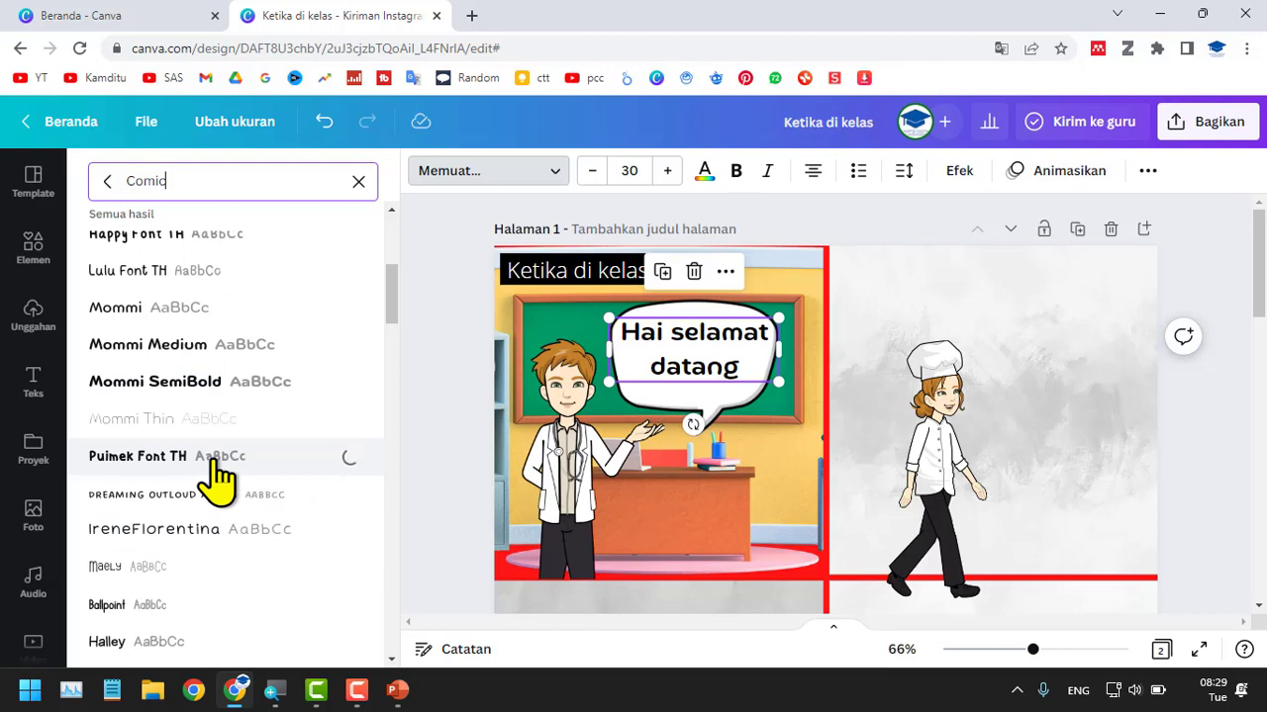
scroll(217, 465, "up", 4)
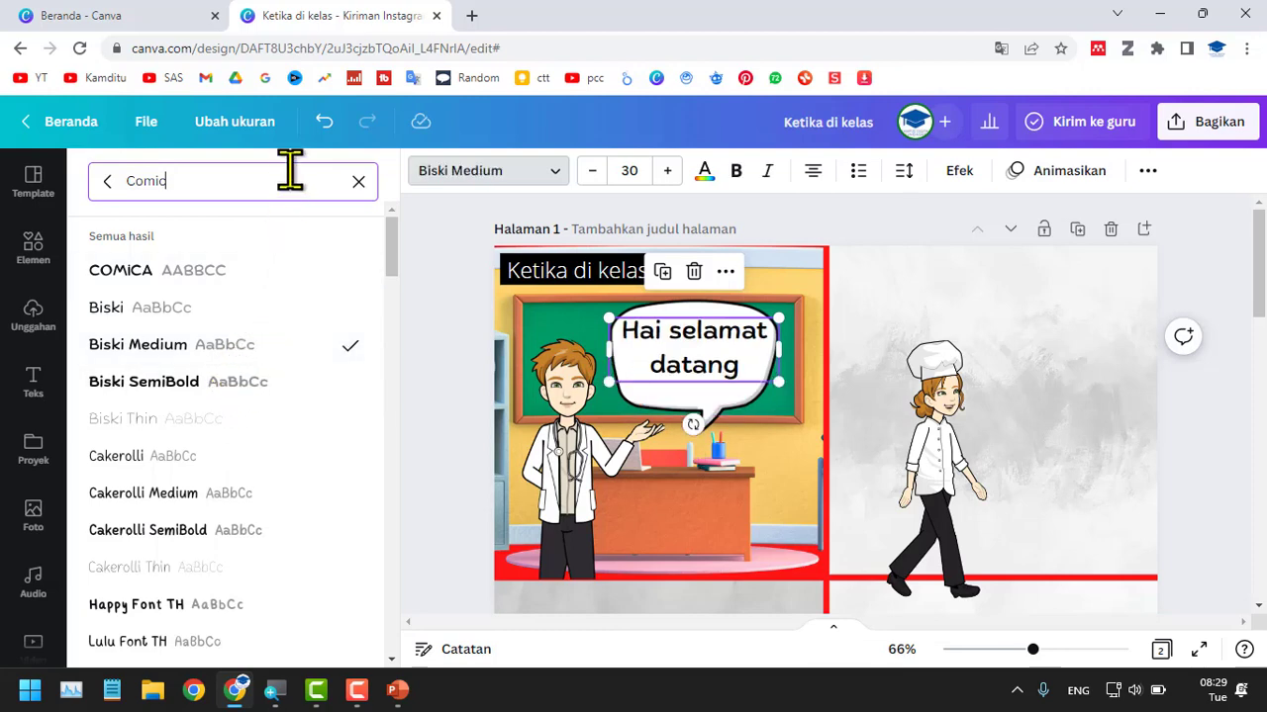
Find the "sugar" fonts and apply More Sugar Thin to the speech bubble's text.
type("sugar")
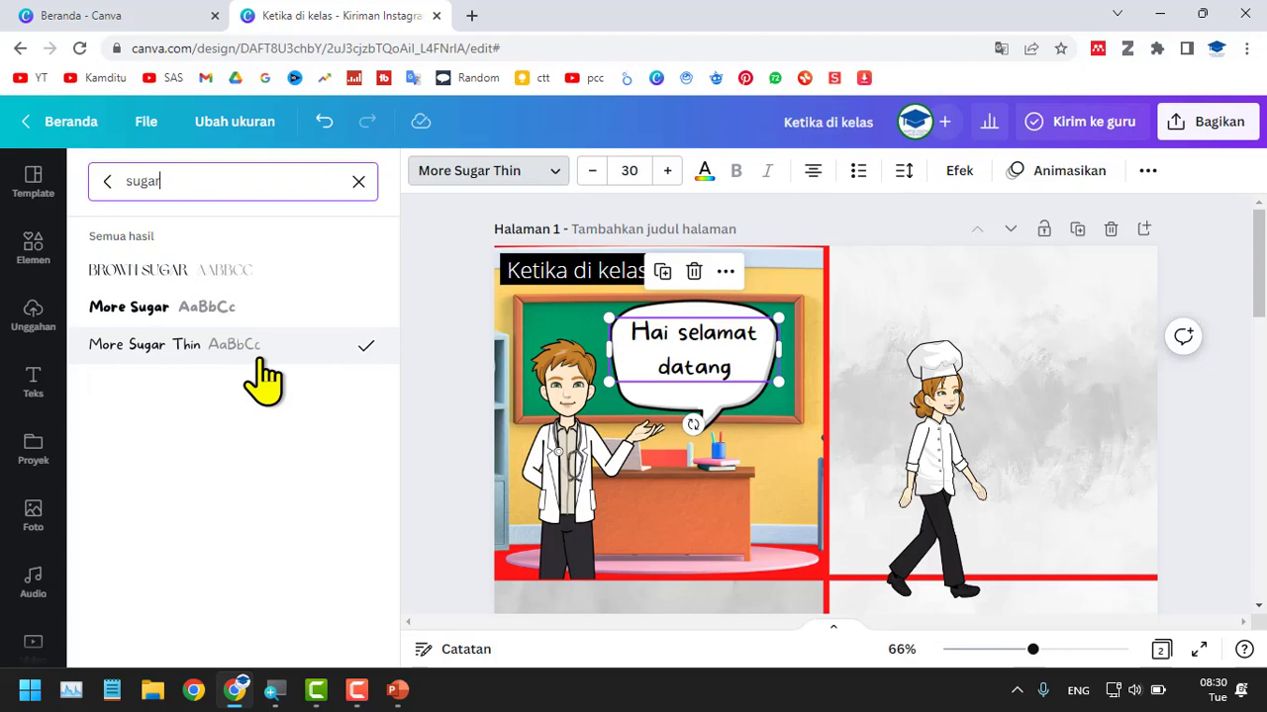
left_click(456, 318)
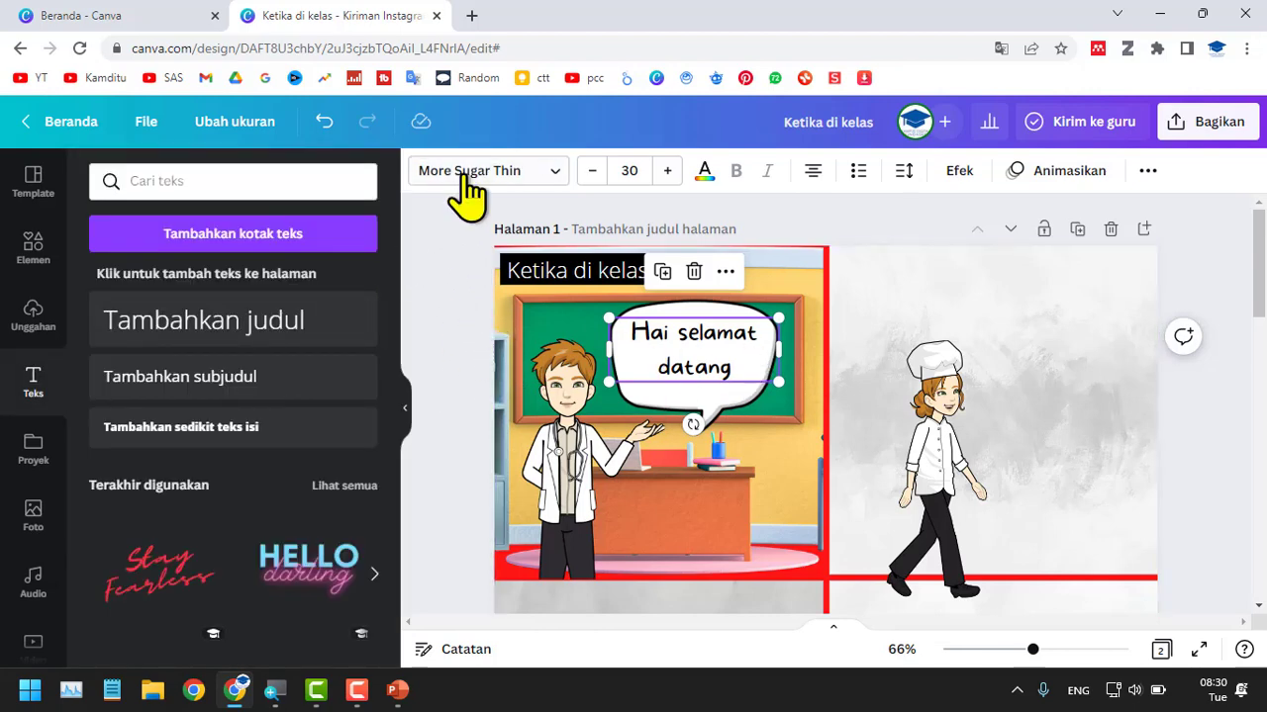
left_click(461, 334)
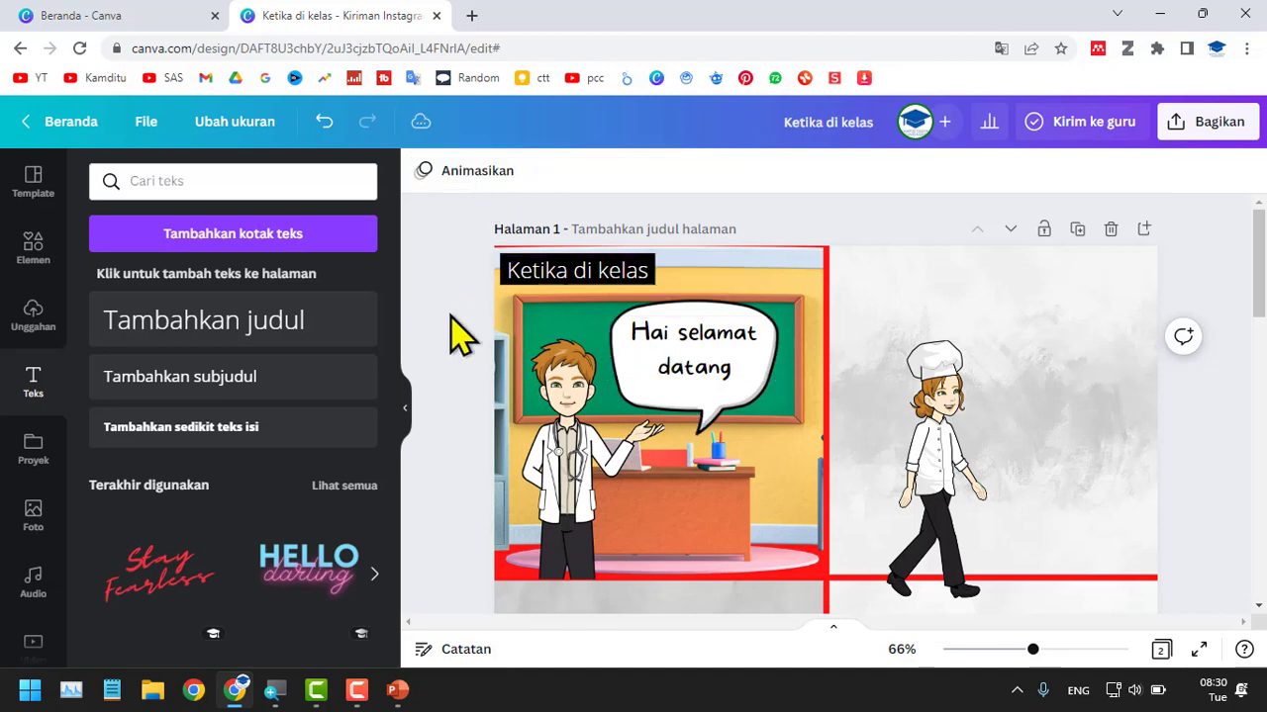
Tighten the line spacing of the "Hai selamat datang" text and move it slightly down to center it in the bubble.
left_click(709, 378)
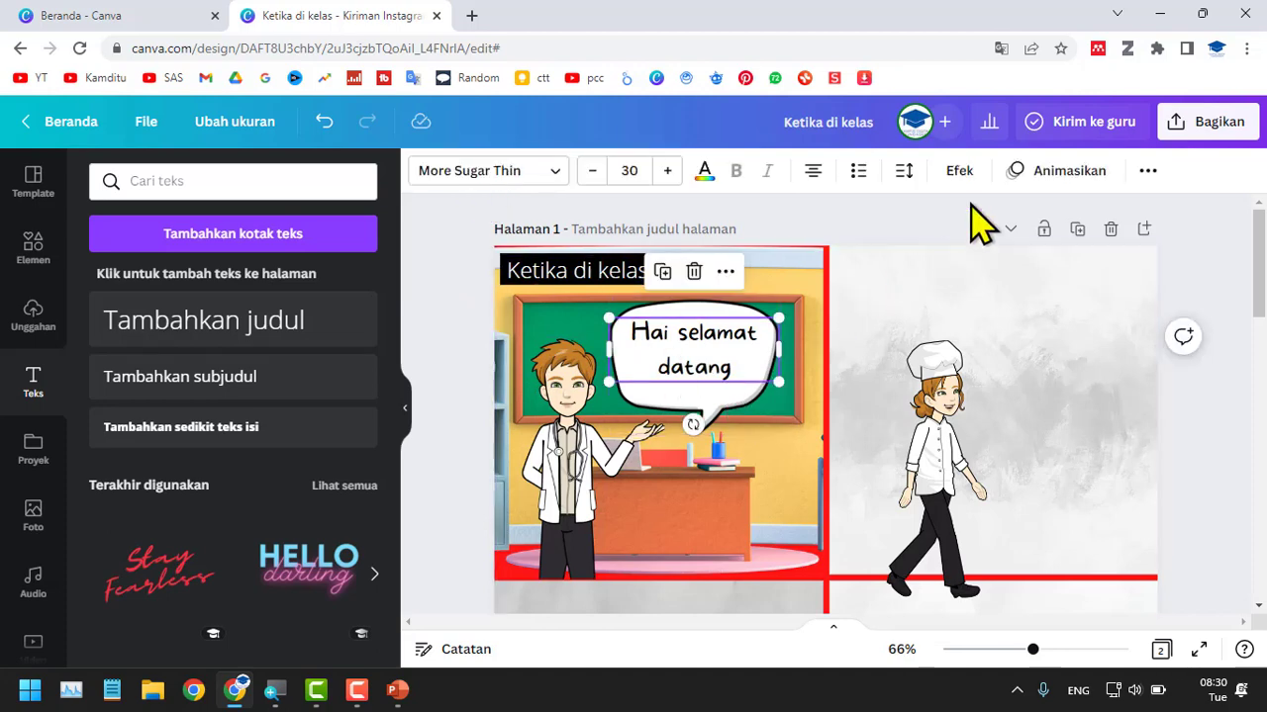
left_click(903, 170)
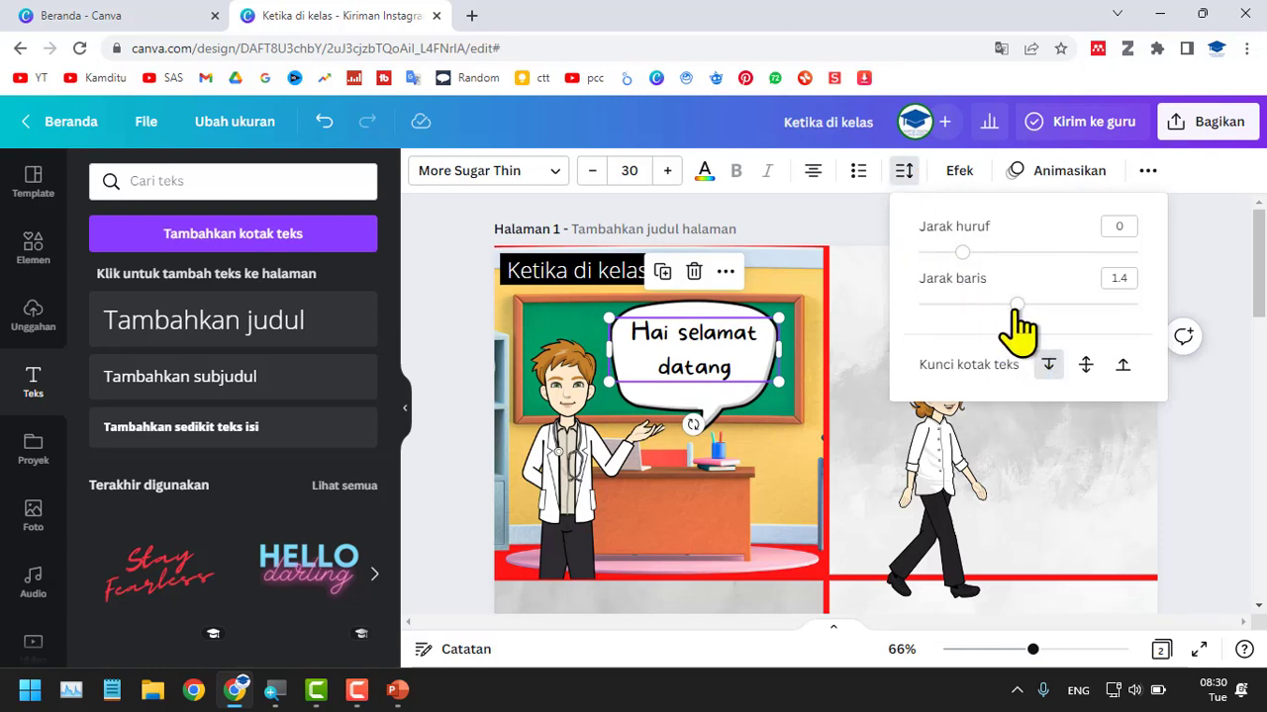
left_click_drag(1015, 307, 976, 306)
mouse_move(732, 357)
left_mouse_down()
mouse_move(728, 378)
mouse_move(729, 367)
left_mouse_up()
left_click(450, 357)
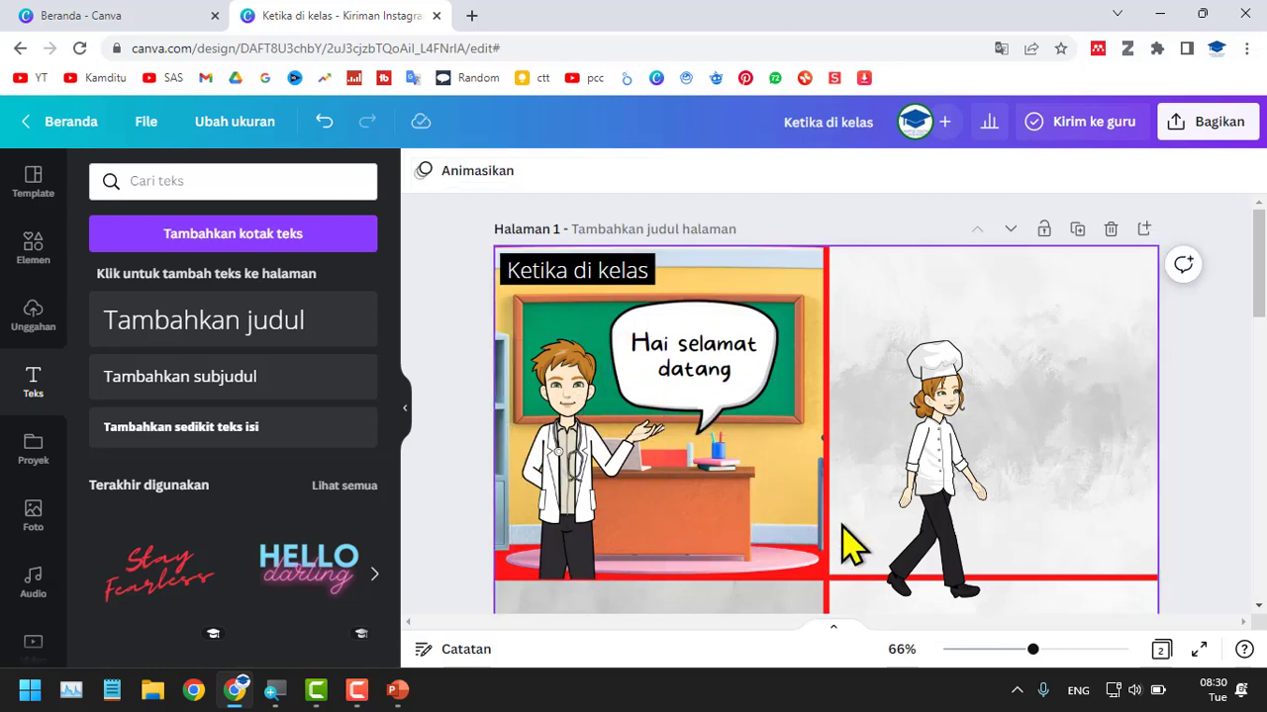
Shift the doctor, speech bubble and its text to the left in the classroom panel and move the chef in beside them.
left_click_drag(956, 514, 894, 512)
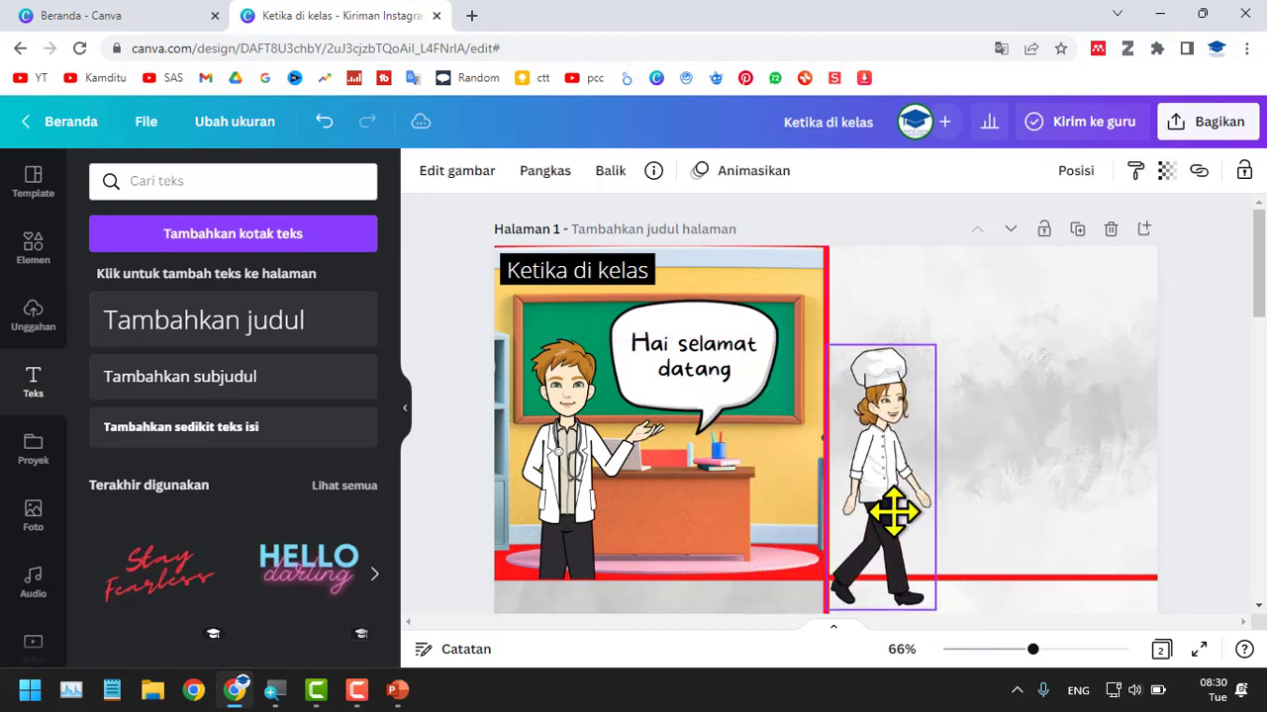
left_click(720, 352)
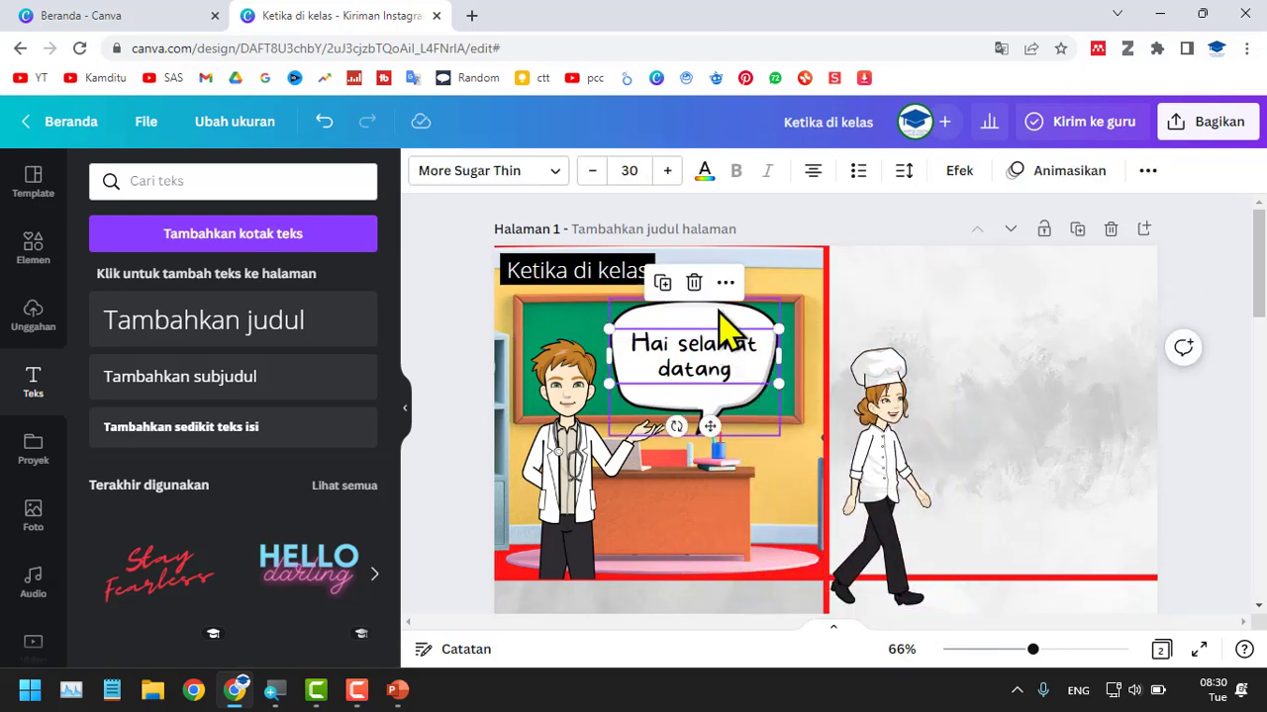
left_click(719, 312)
left_click_drag(719, 319, 679, 319)
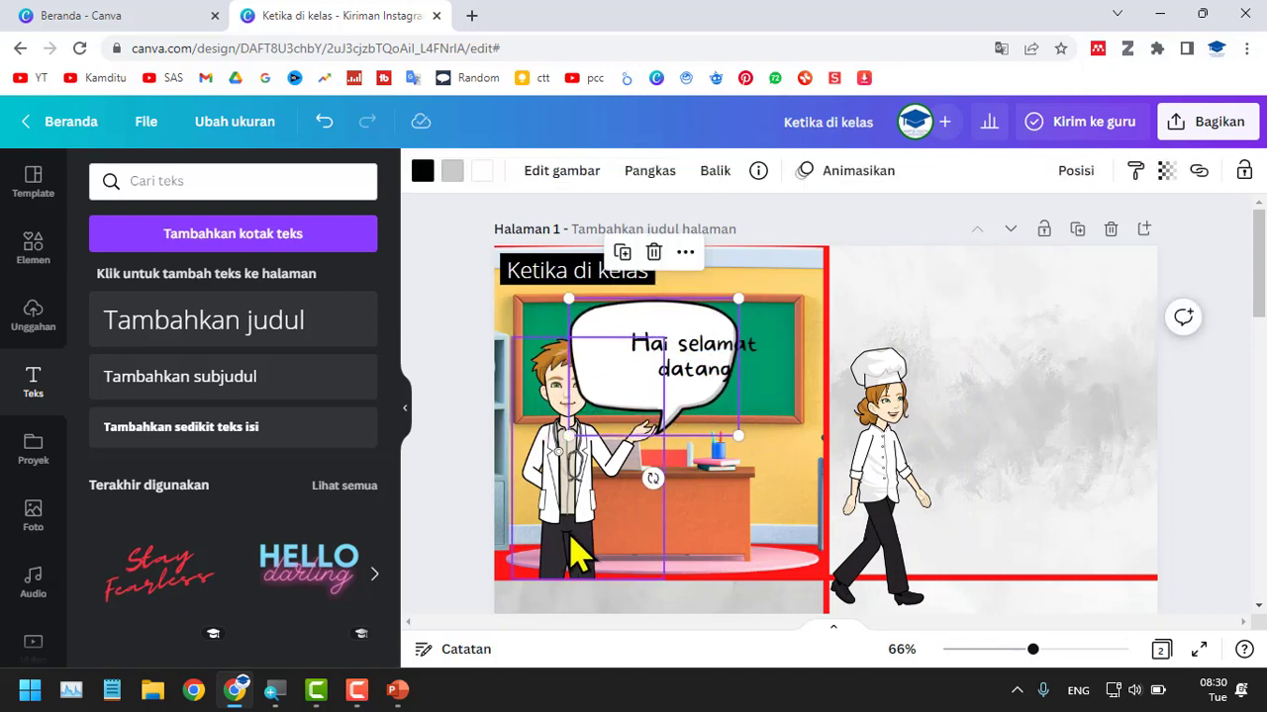
left_click_drag(577, 556, 538, 526)
left_click(682, 366)
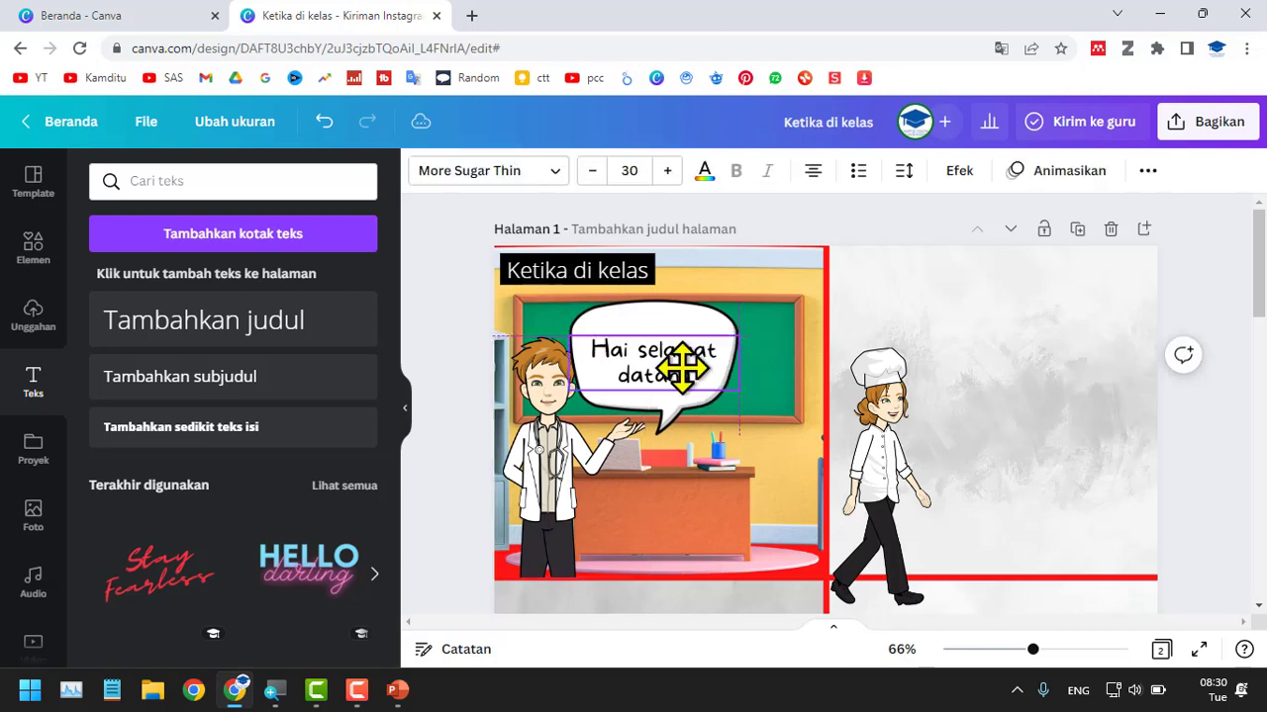
left_click_drag(683, 366, 687, 353)
left_click_drag(847, 465, 750, 458)
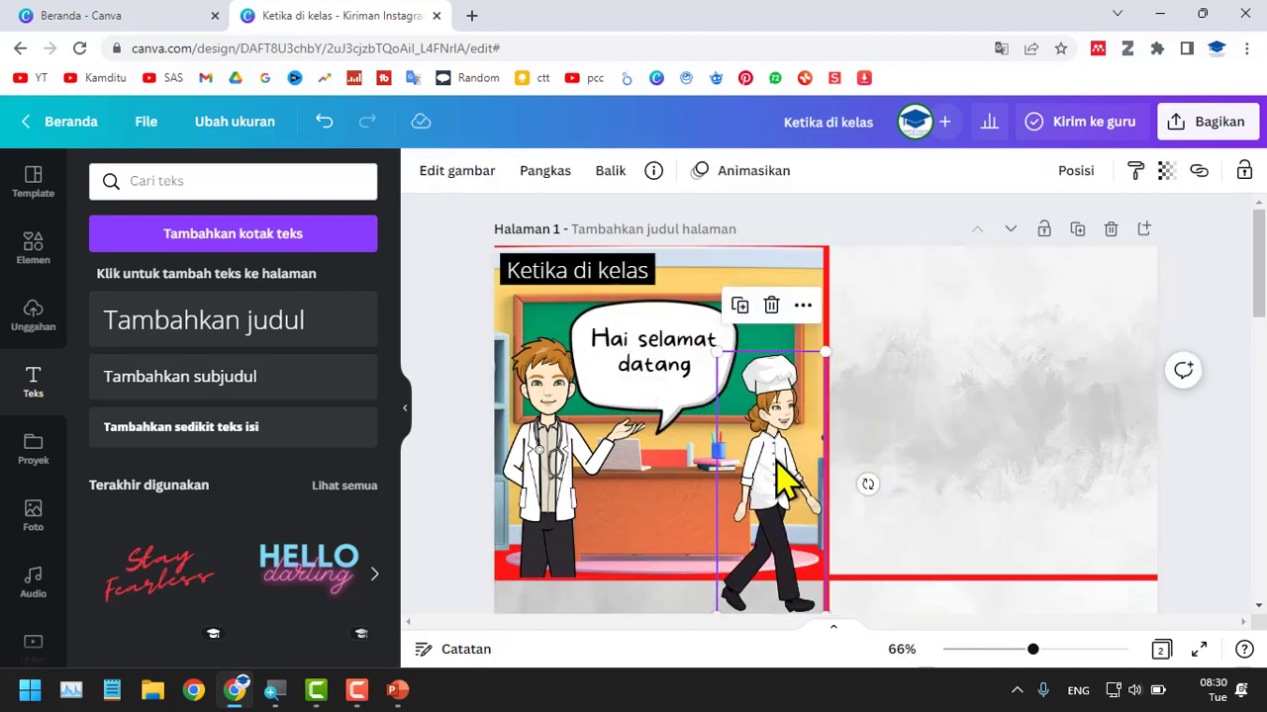
Open the Pixton character collection.
scroll(44, 602, "down", 3)
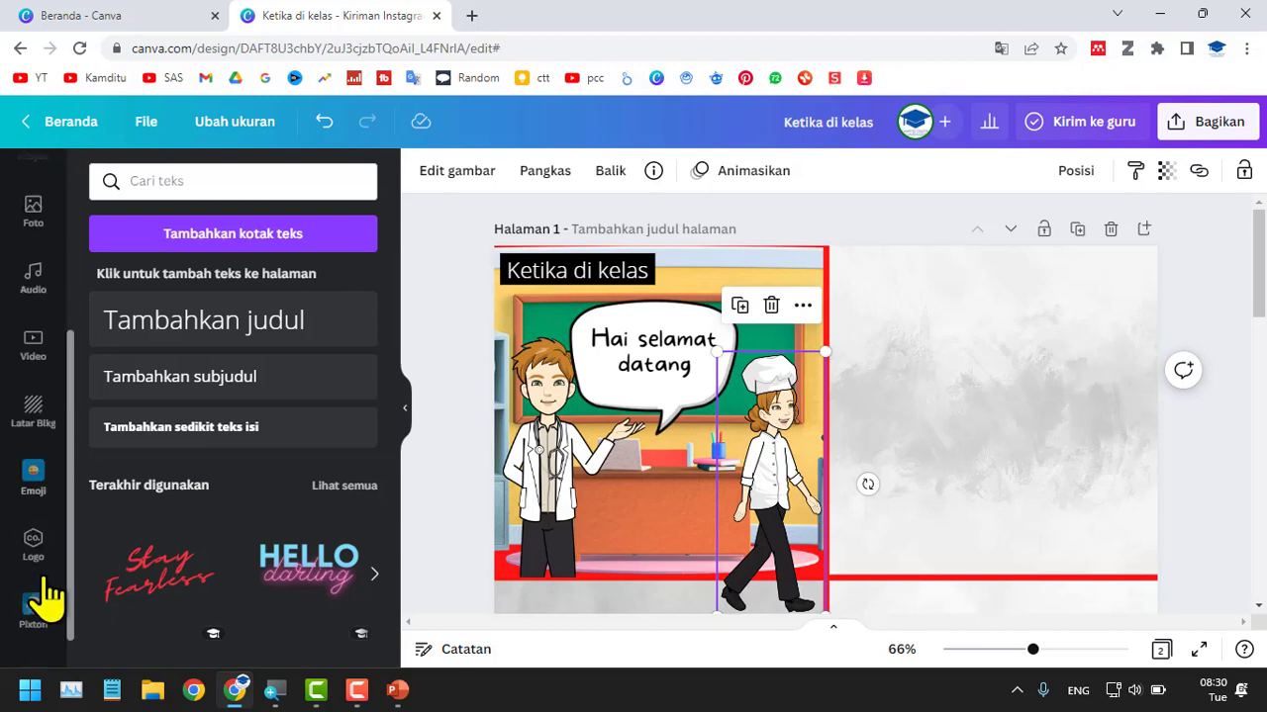
left_click(36, 586)
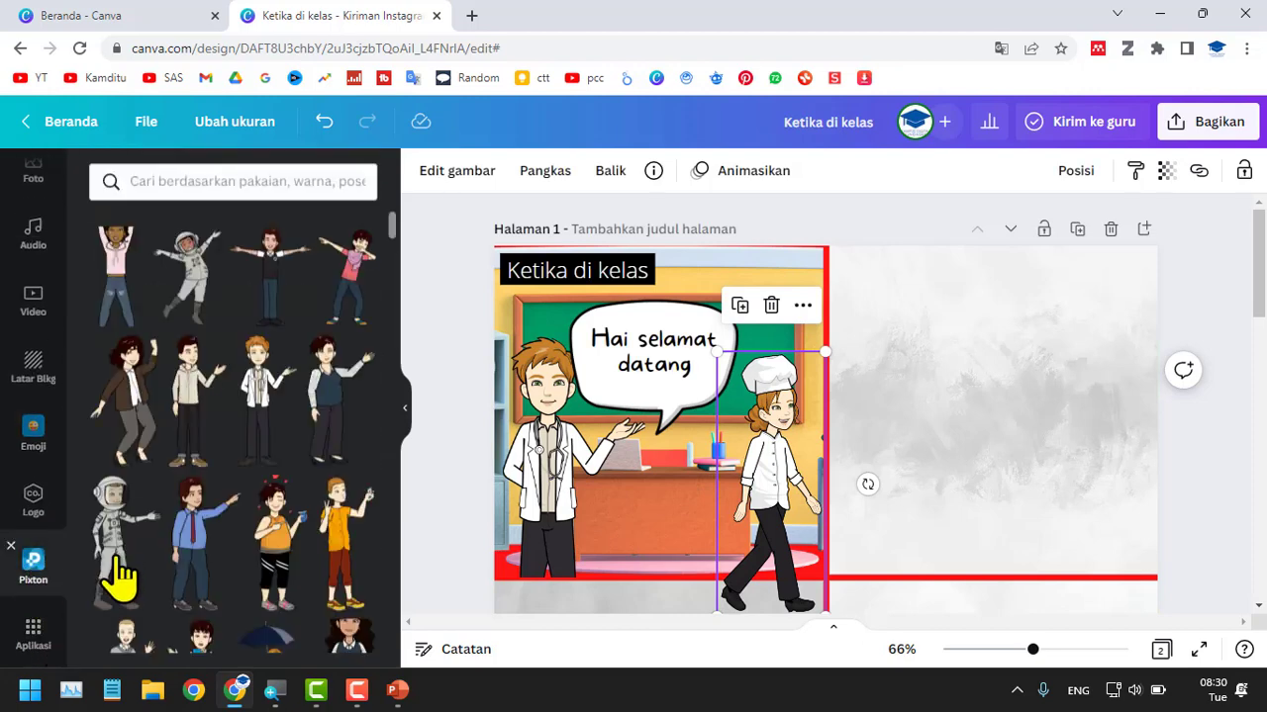